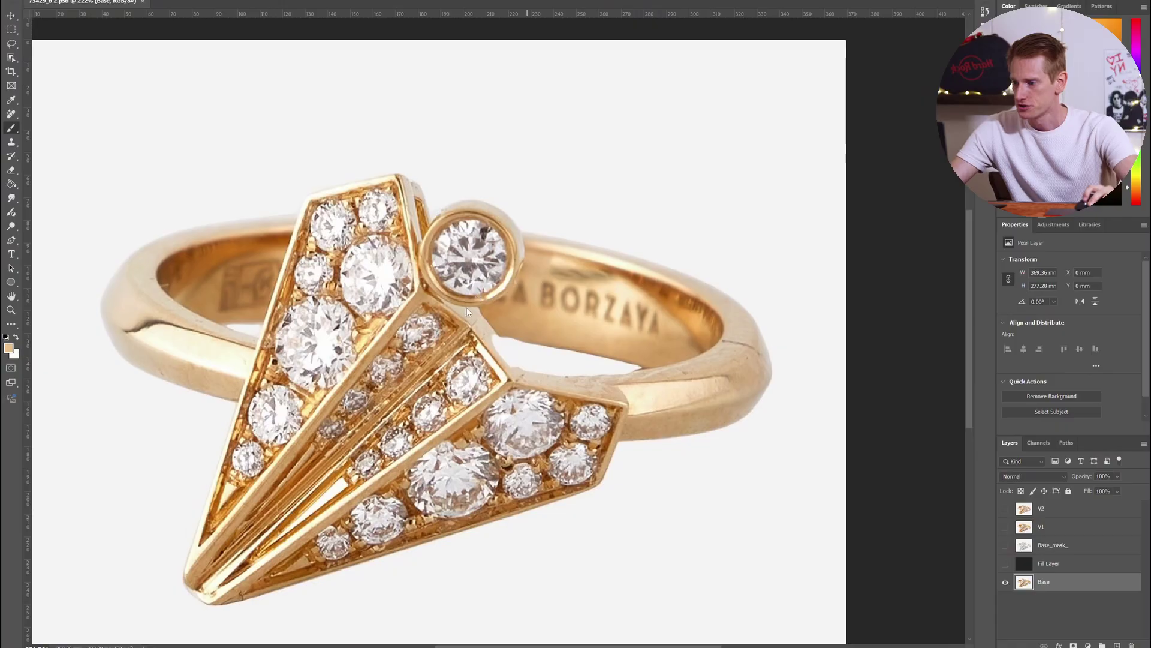
- Zoom and pan around the ring photo, closing in on the bezel diamond
{"action": "scroll", "coordinate": [467, 310], "scroll_direction": "up", "scroll_amount": 2}
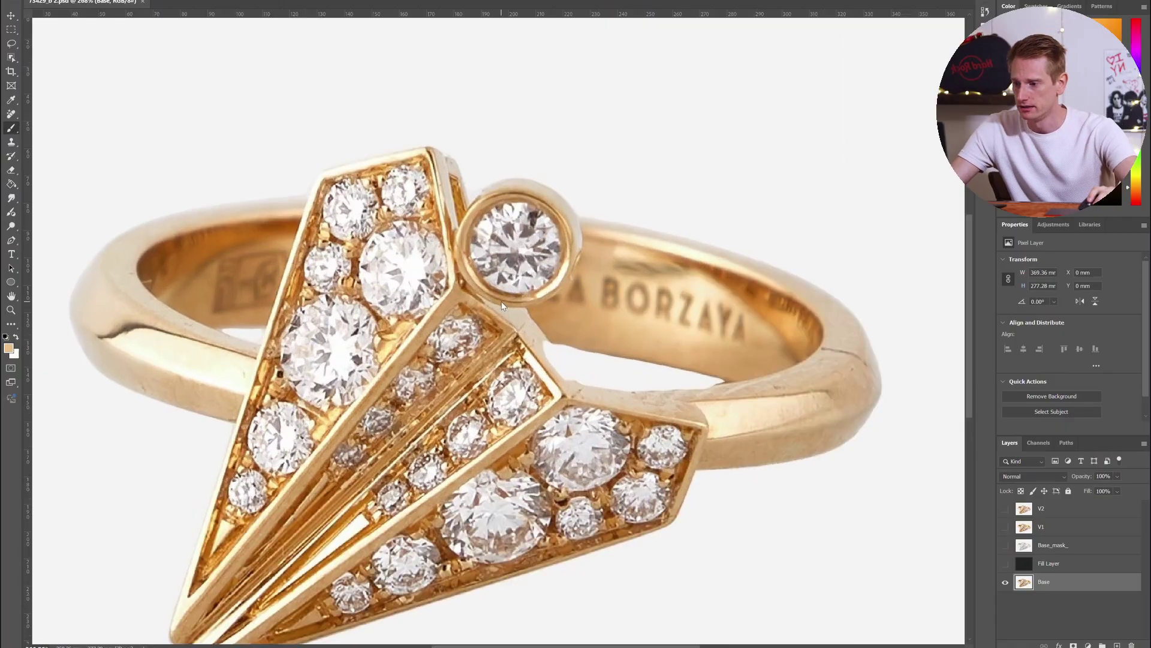
{"action": "scroll", "coordinate": [656, 428], "scroll_direction": "up", "scroll_amount": 3}
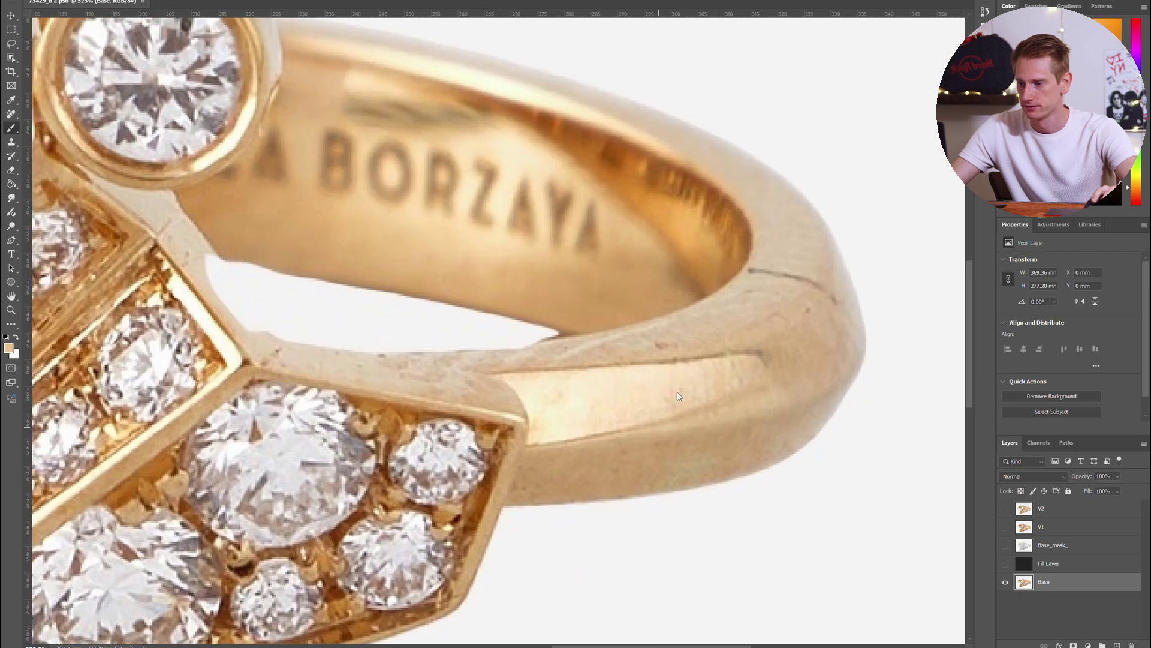
{"action": "scroll", "coordinate": [677, 391], "scroll_direction": "down", "scroll_amount": 1}
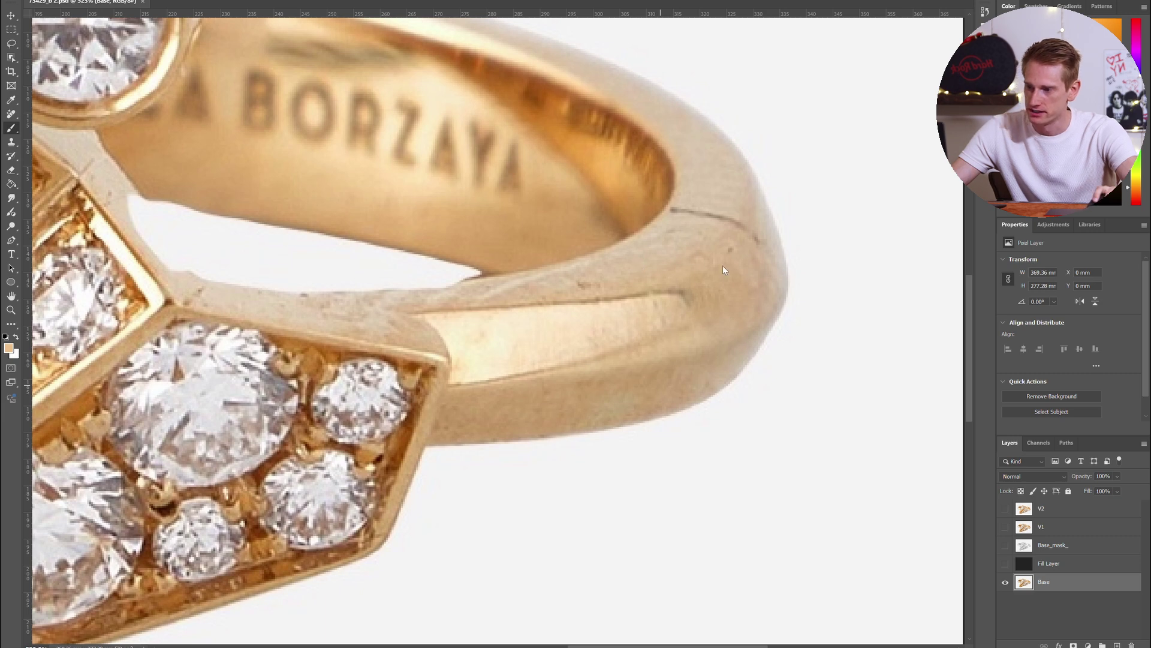
{"action": "scroll", "coordinate": [722, 258], "scroll_direction": "up", "scroll_amount": 3}
{"action": "scroll", "coordinate": [722, 252], "scroll_direction": "down", "scroll_amount": 2}
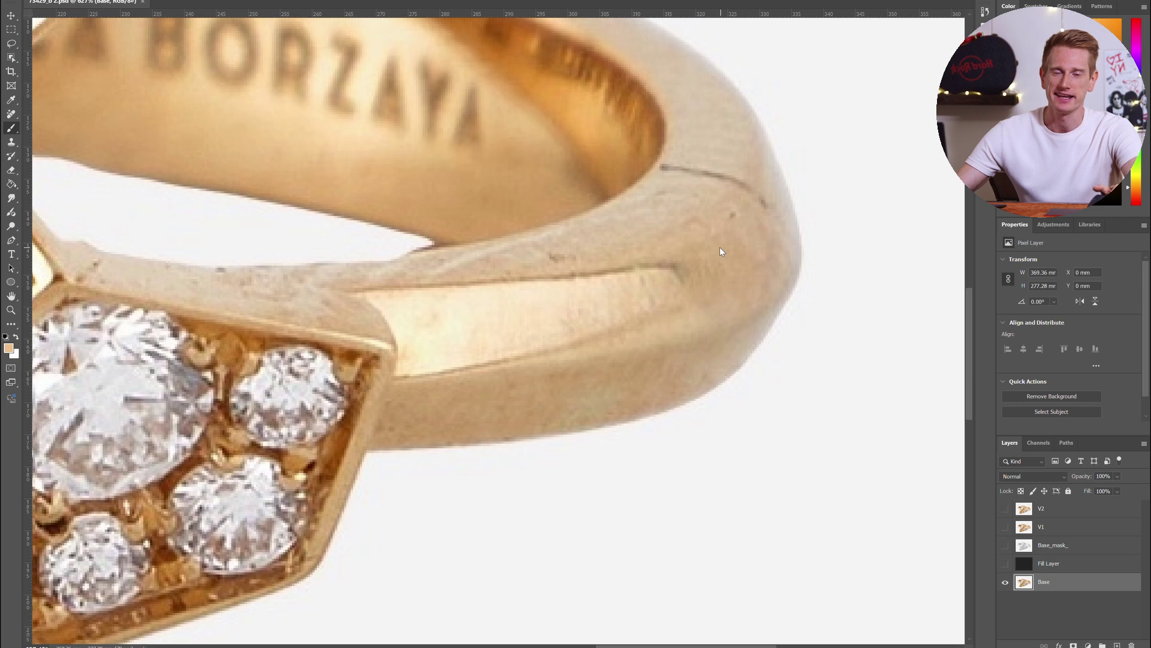
{"action": "scroll", "coordinate": [716, 254], "scroll_direction": "up", "scroll_amount": 3}
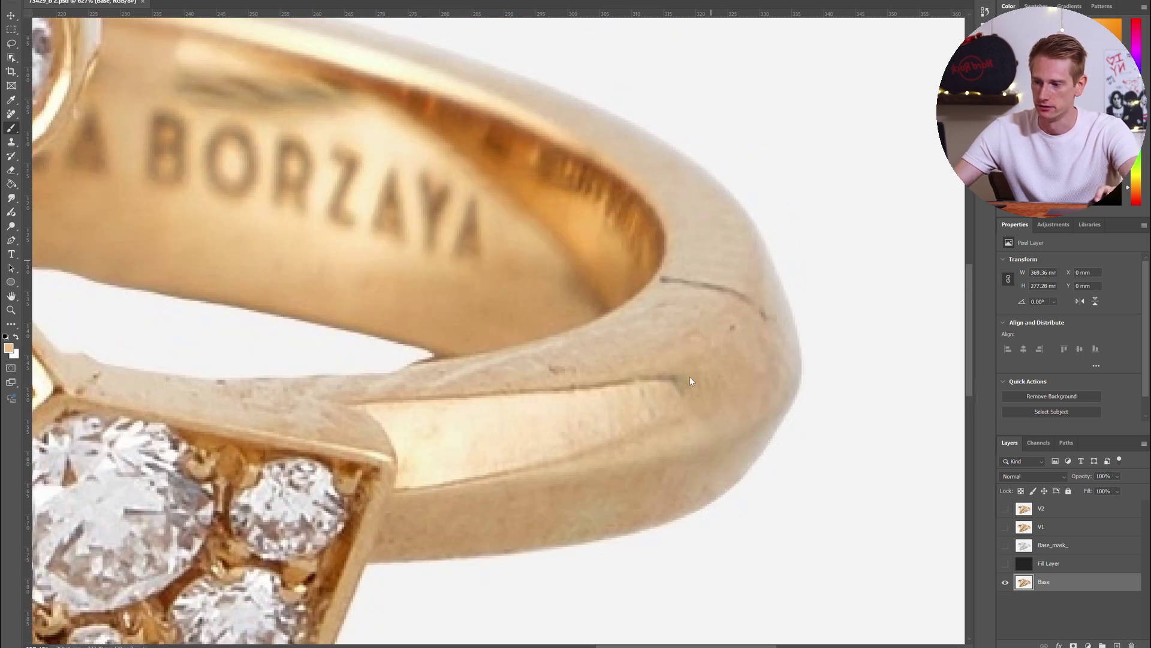
{"action": "scroll", "coordinate": [702, 360], "scroll_direction": "down", "scroll_amount": 1}
{"action": "scroll", "coordinate": [705, 358], "scroll_direction": "down", "scroll_amount": 3}
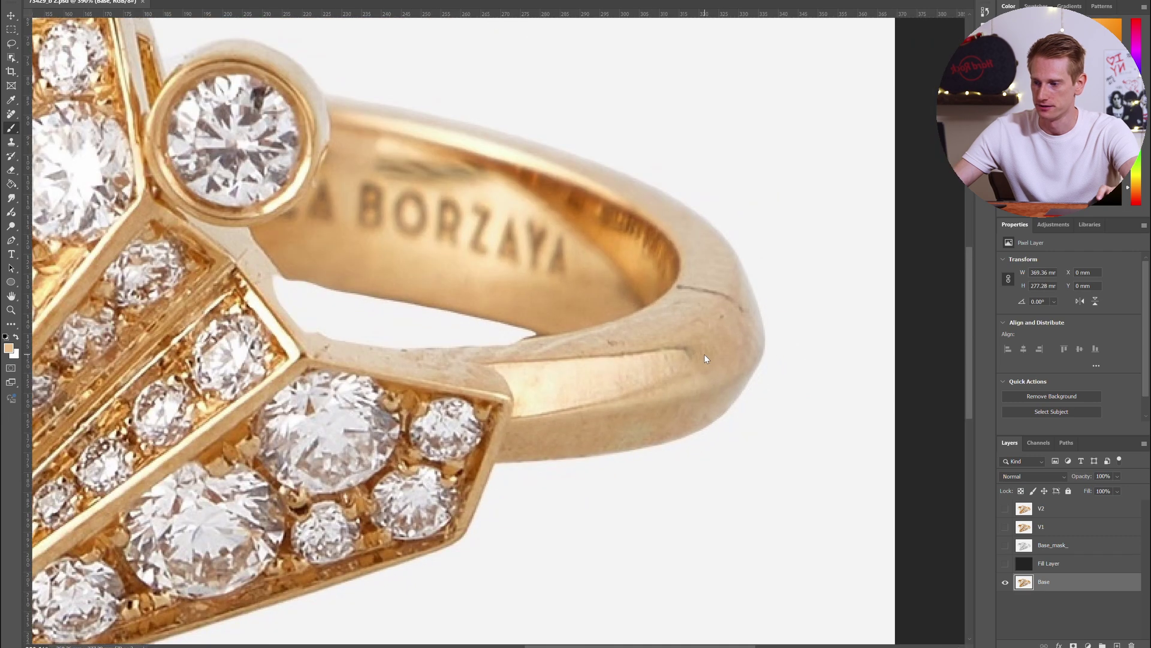
{"action": "scroll", "coordinate": [494, 211], "scroll_direction": "up", "scroll_amount": 2}
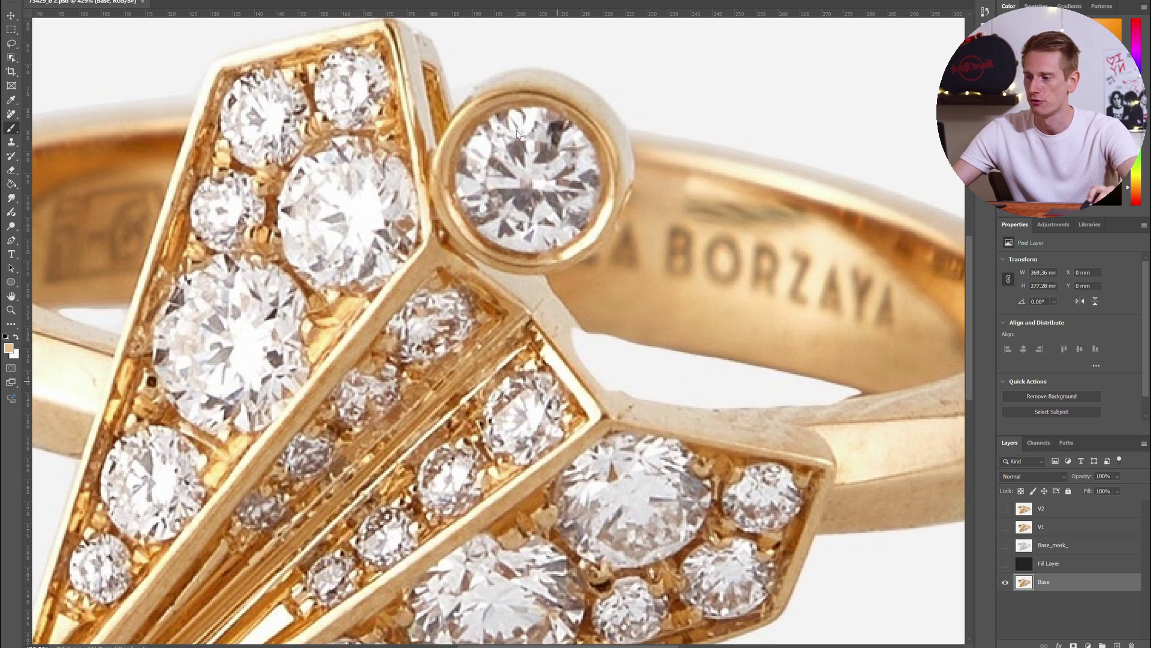
{"action": "scroll", "coordinate": [538, 206], "scroll_direction": "down", "scroll_amount": 5}
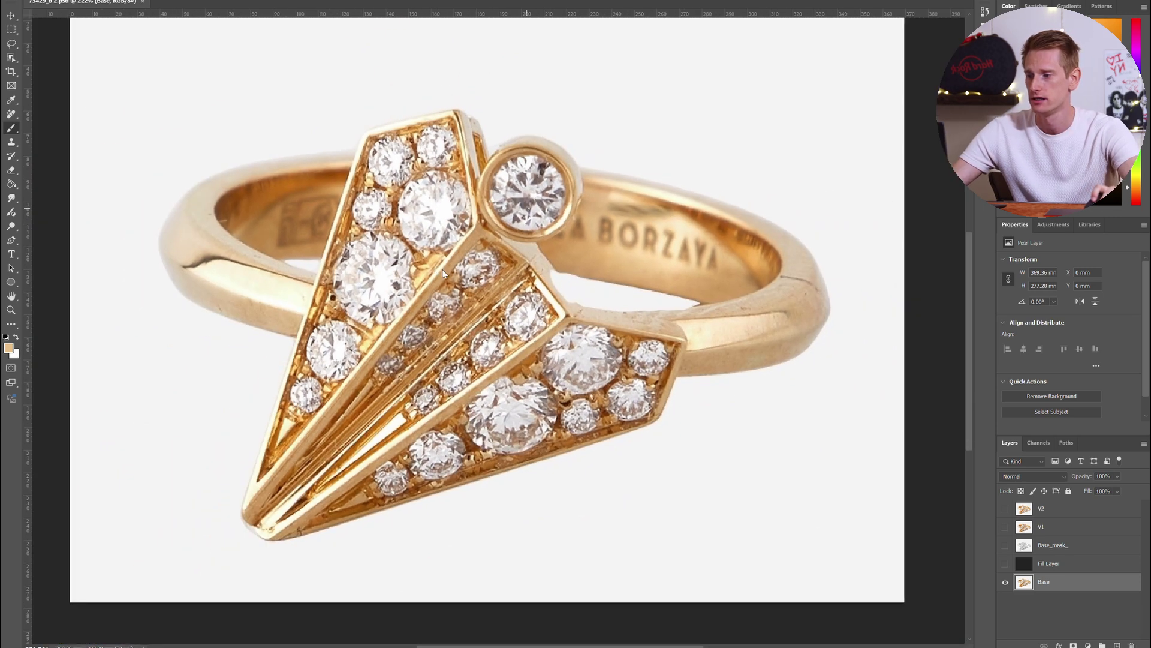
{"action": "scroll", "coordinate": [485, 285], "scroll_direction": "left", "scroll_amount": 3}
{"action": "scroll", "coordinate": [483, 285], "scroll_direction": "left", "scroll_amount": 3}
{"action": "scroll", "coordinate": [314, 288], "scroll_direction": "up", "scroll_amount": 5}
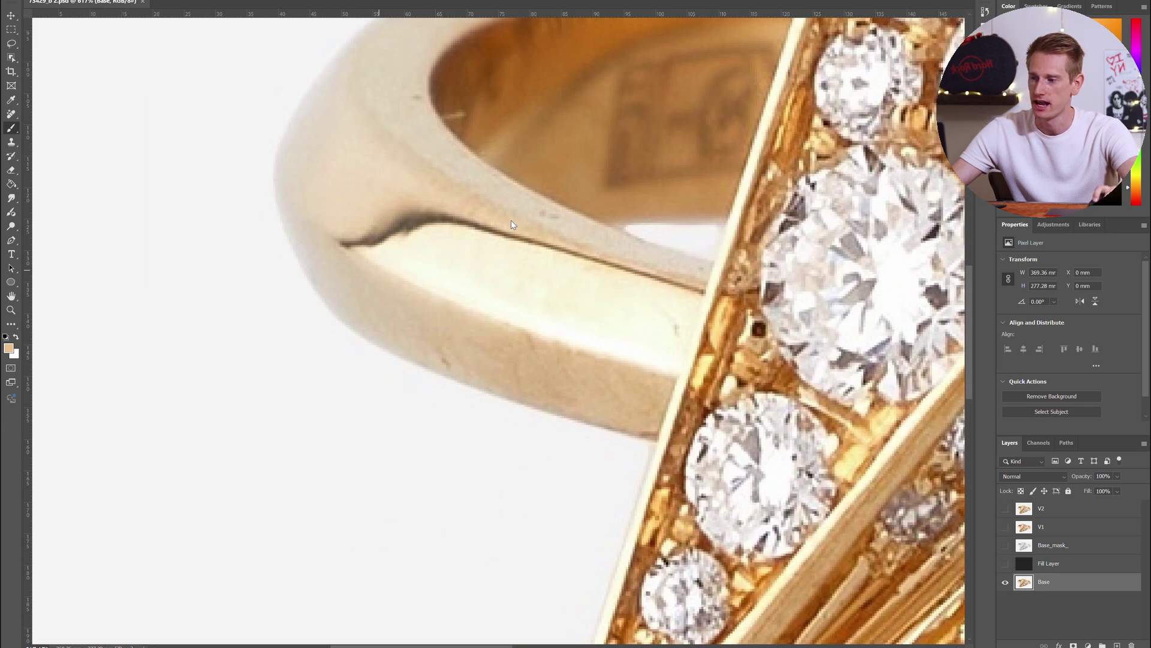
{"action": "scroll", "coordinate": [380, 252], "scroll_direction": "up", "scroll_amount": 3}
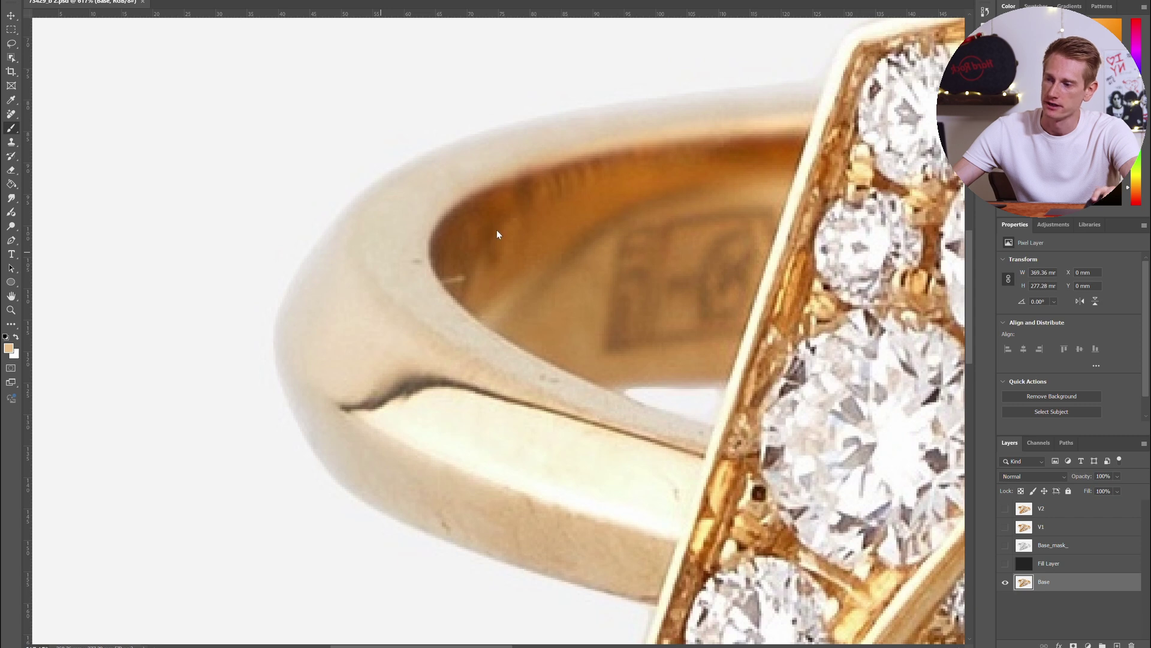
{"action": "scroll", "coordinate": [497, 231], "scroll_direction": "right", "scroll_amount": 20}
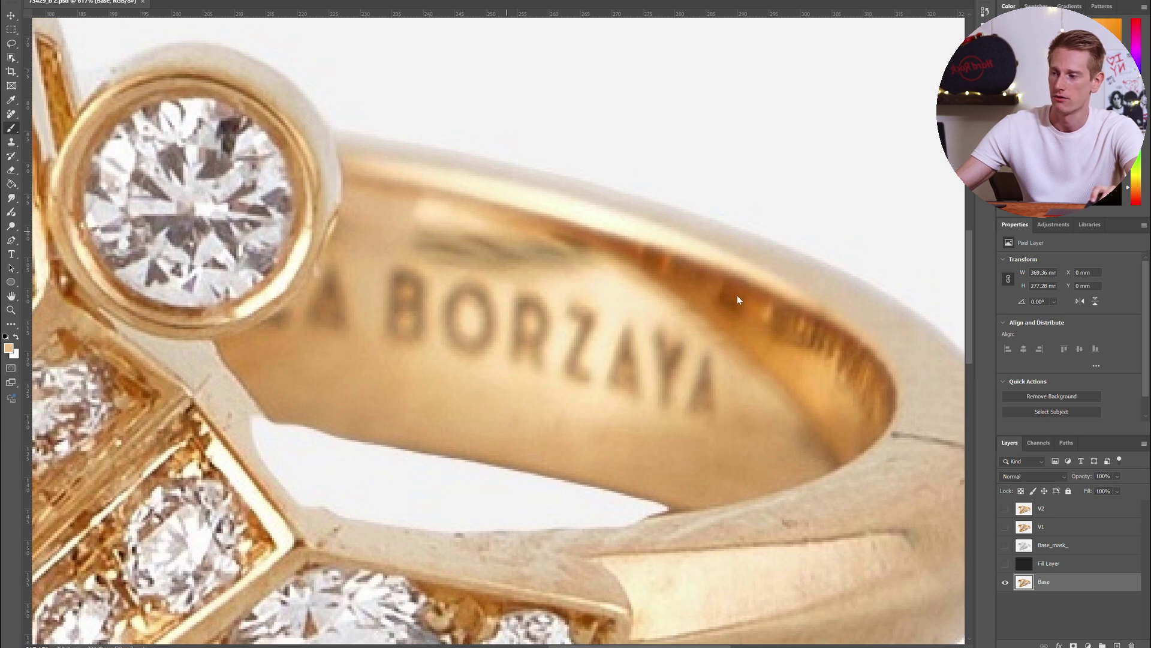
{"action": "scroll", "coordinate": [801, 360], "scroll_direction": "down", "scroll_amount": 5}
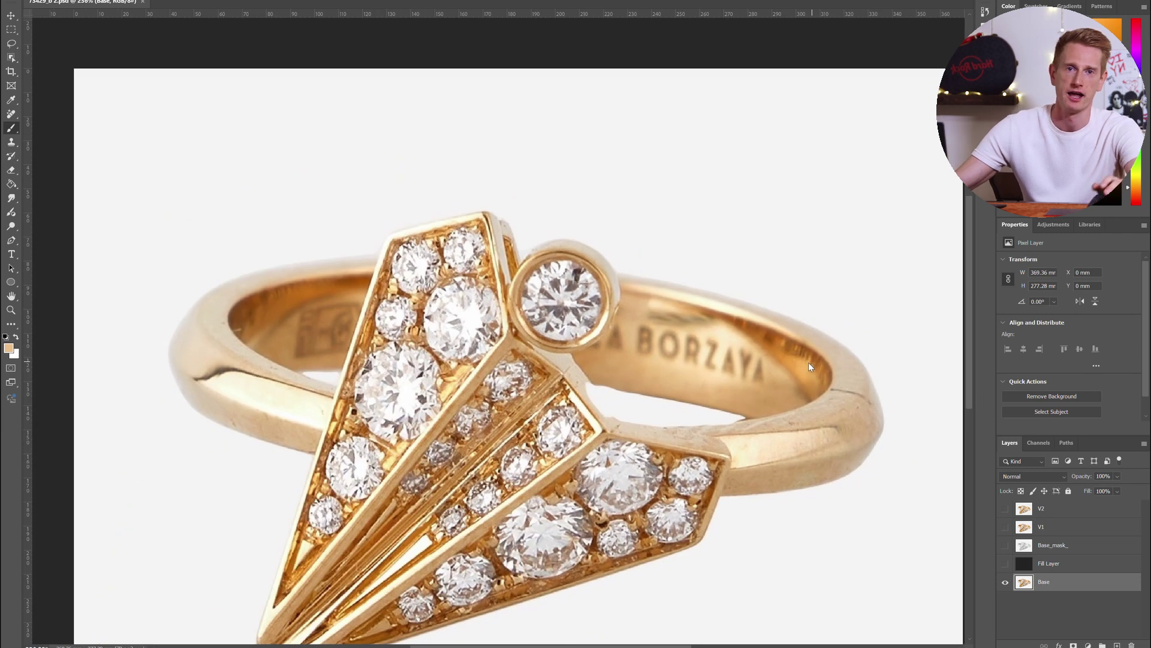
{"action": "scroll", "coordinate": [808, 362], "scroll_direction": "down", "scroll_amount": 2}
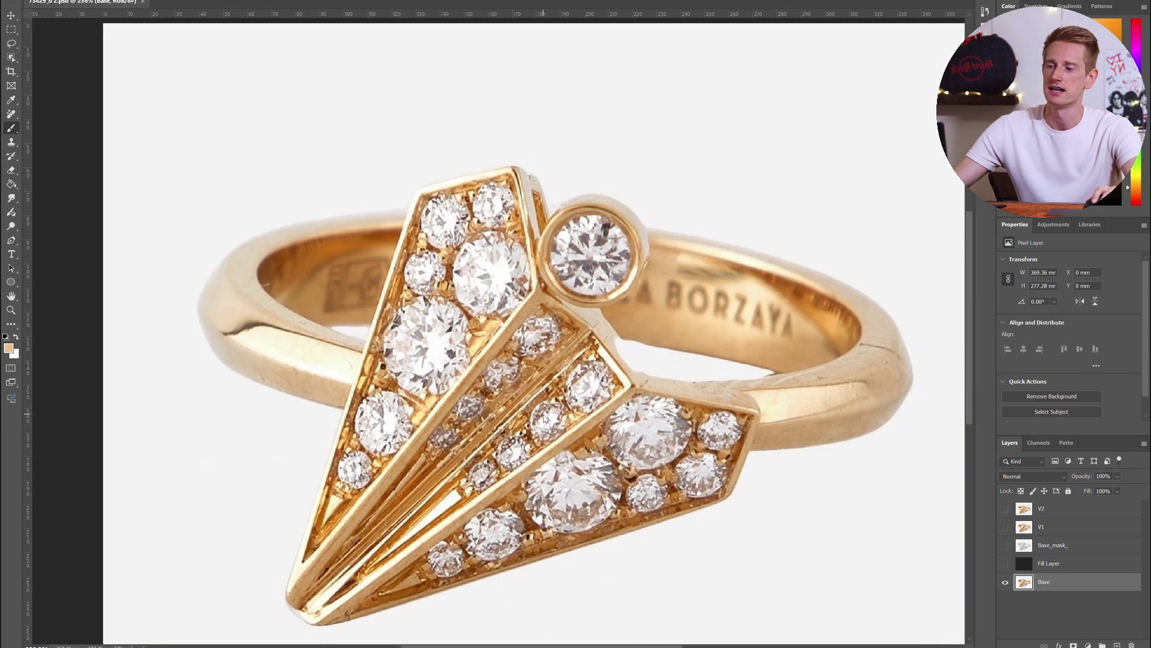
{"action": "scroll", "coordinate": [544, 414], "scroll_direction": "down", "scroll_amount": 1}
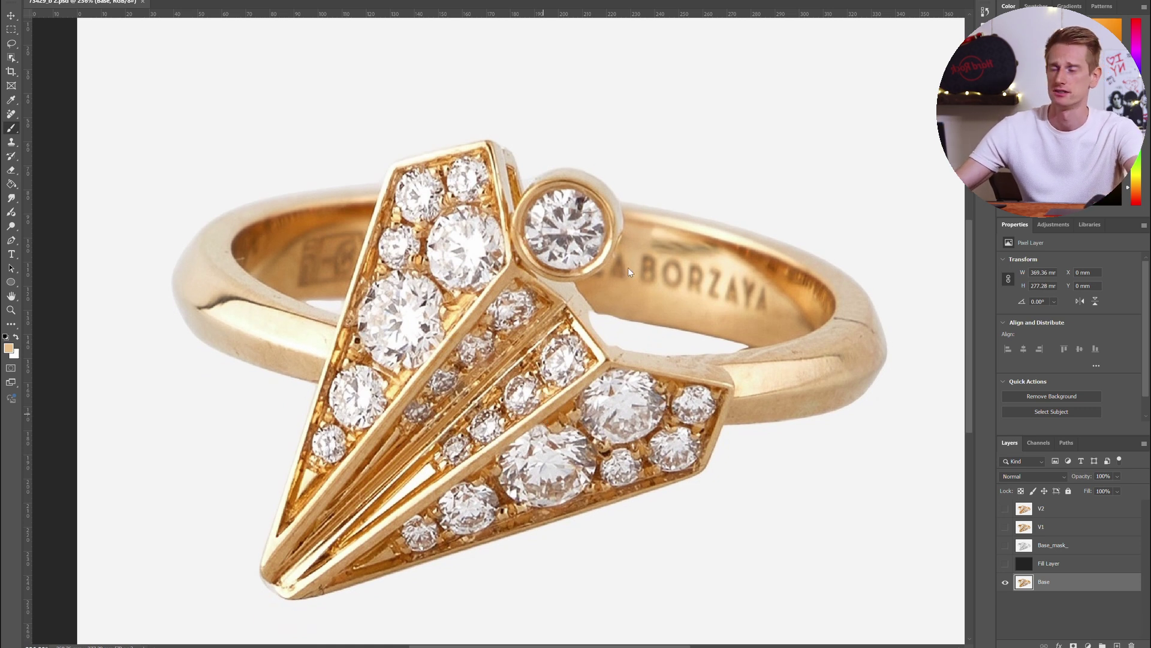
{"action": "scroll", "coordinate": [636, 271], "scroll_direction": "down", "scroll_amount": 1}
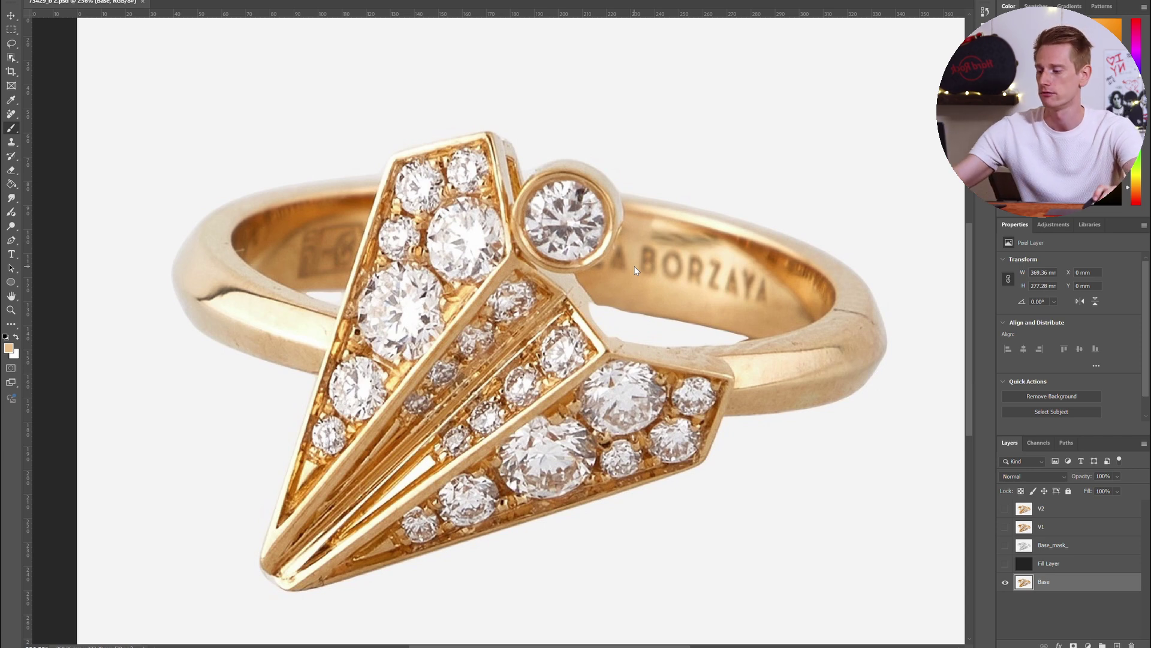
{"action": "scroll", "coordinate": [585, 351], "scroll_direction": "up", "scroll_amount": 4}
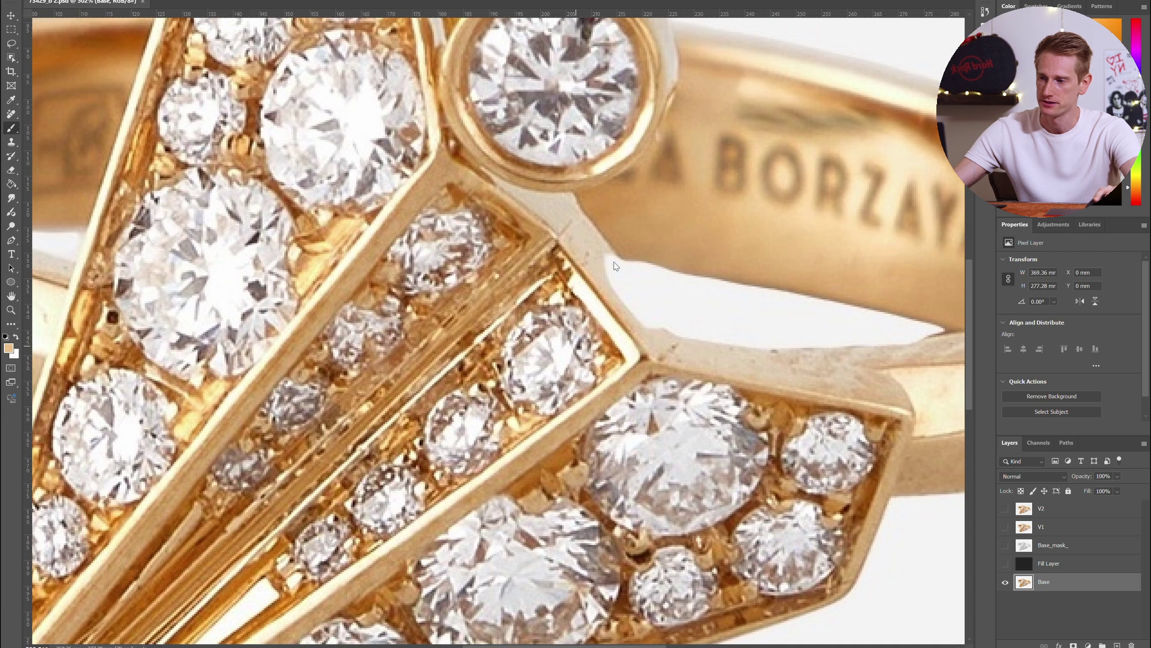
{"action": "scroll", "coordinate": [615, 266], "scroll_direction": "down", "scroll_amount": 4}
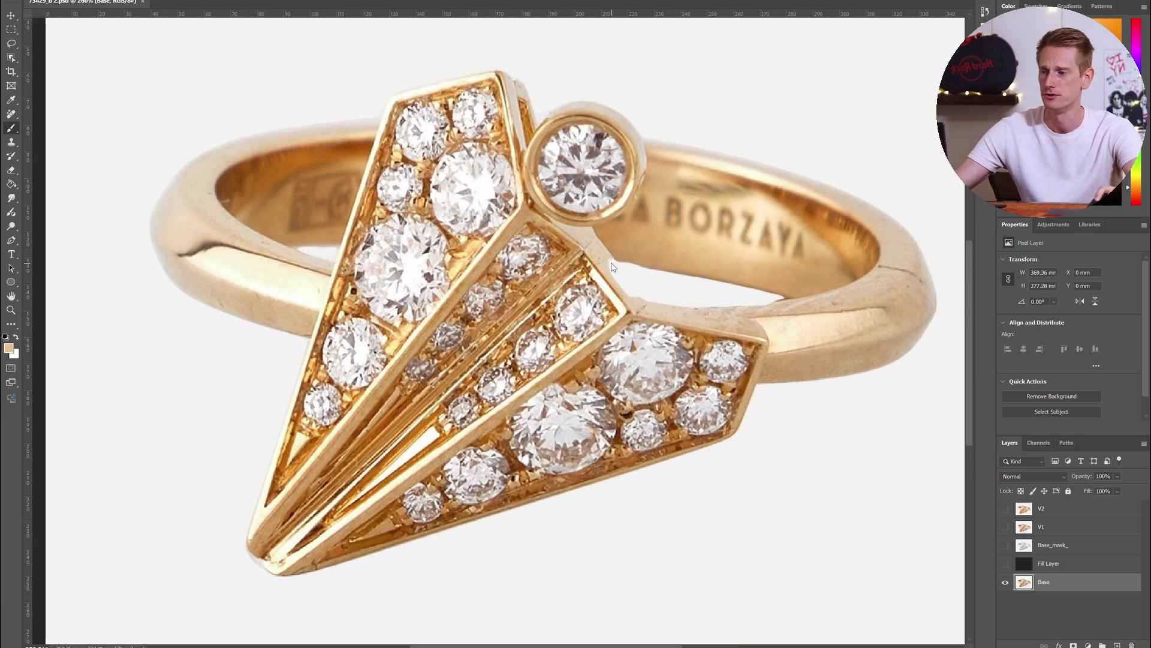
{"action": "scroll", "coordinate": [693, 188], "scroll_direction": "up", "scroll_amount": 3}
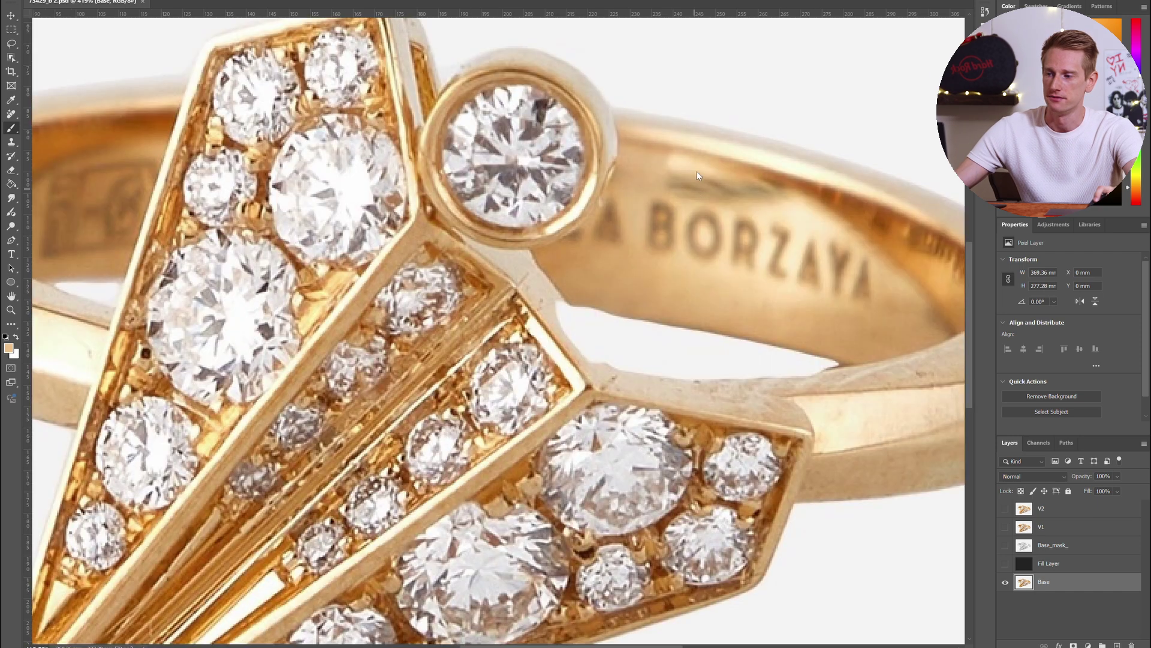
{"action": "scroll", "coordinate": [698, 190], "scroll_direction": "down", "scroll_amount": 3}
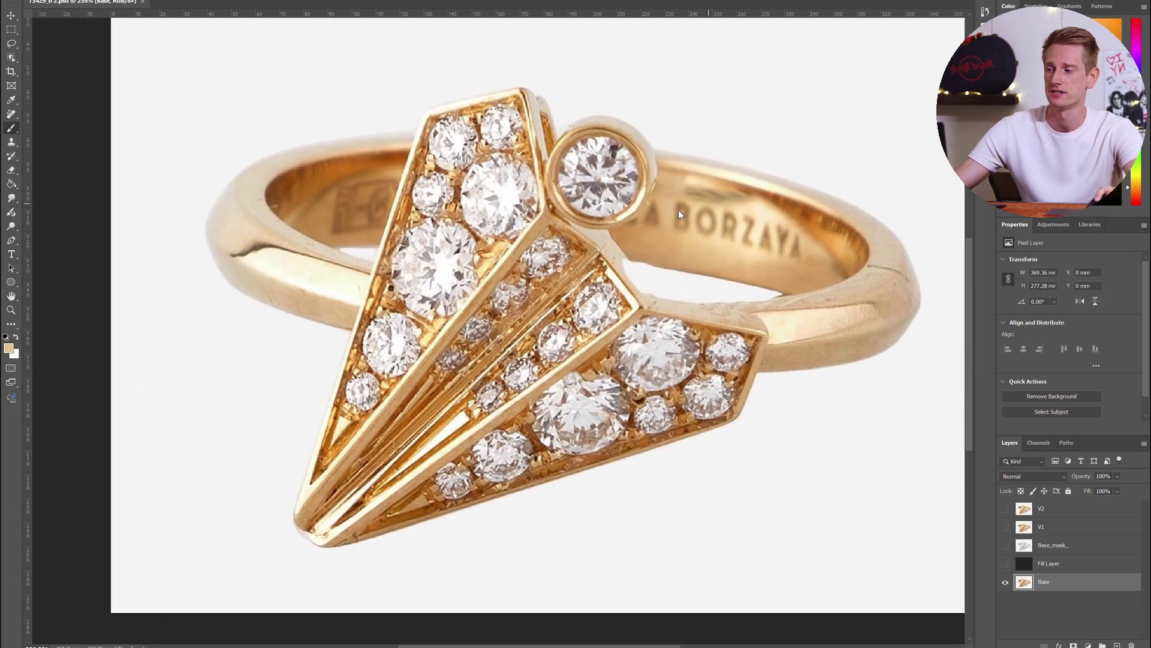
{"action": "scroll", "coordinate": [678, 213], "scroll_direction": "down", "scroll_amount": 1}
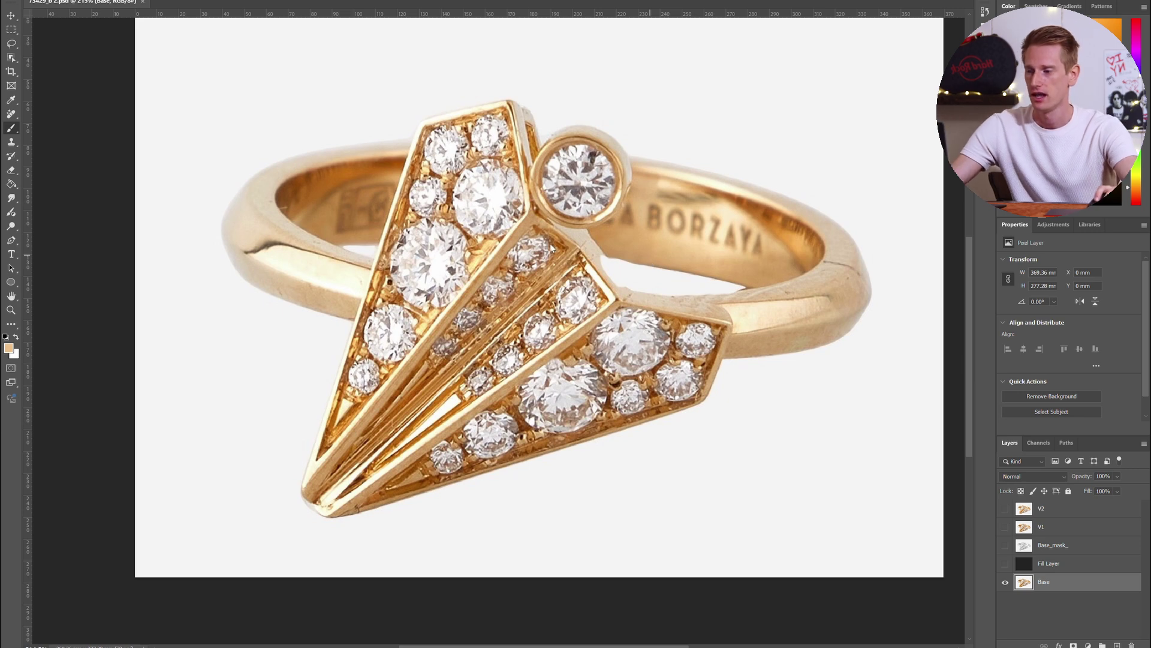
{"action": "scroll", "coordinate": [649, 264], "scroll_direction": "up", "scroll_amount": 3}
{"action": "scroll", "coordinate": [648, 240], "scroll_direction": "right", "scroll_amount": 1}
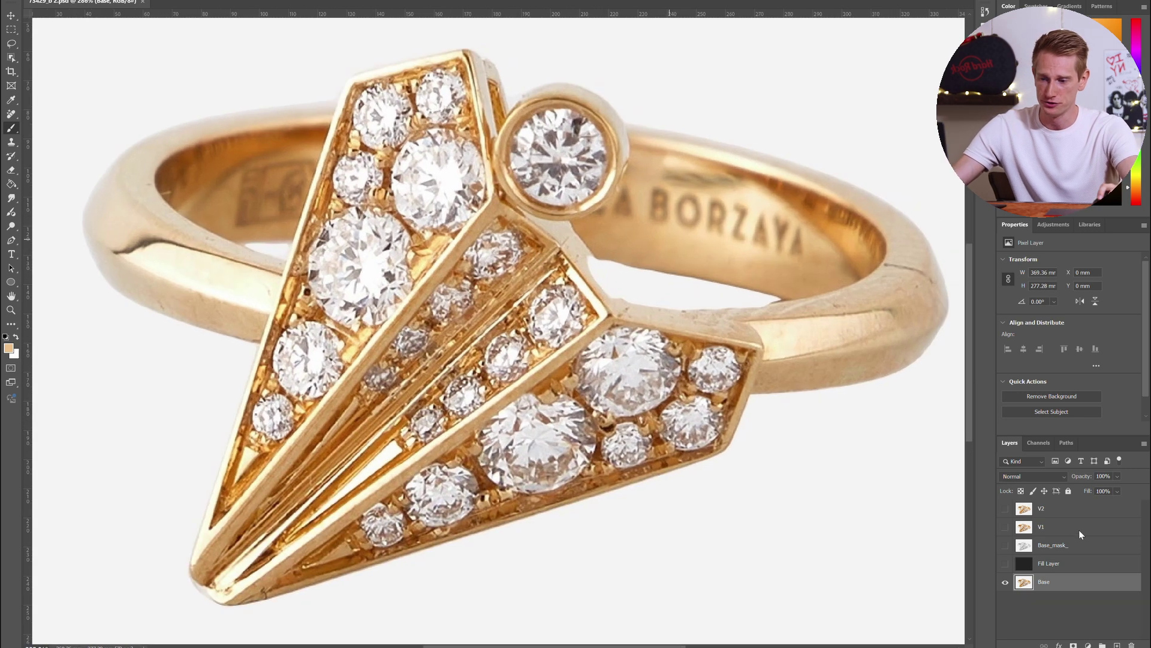
- Select layer V1, briefly show it, then hide it with Ctrl+, to reveal Base
{"action": "left_click", "coordinate": [1046, 527]}
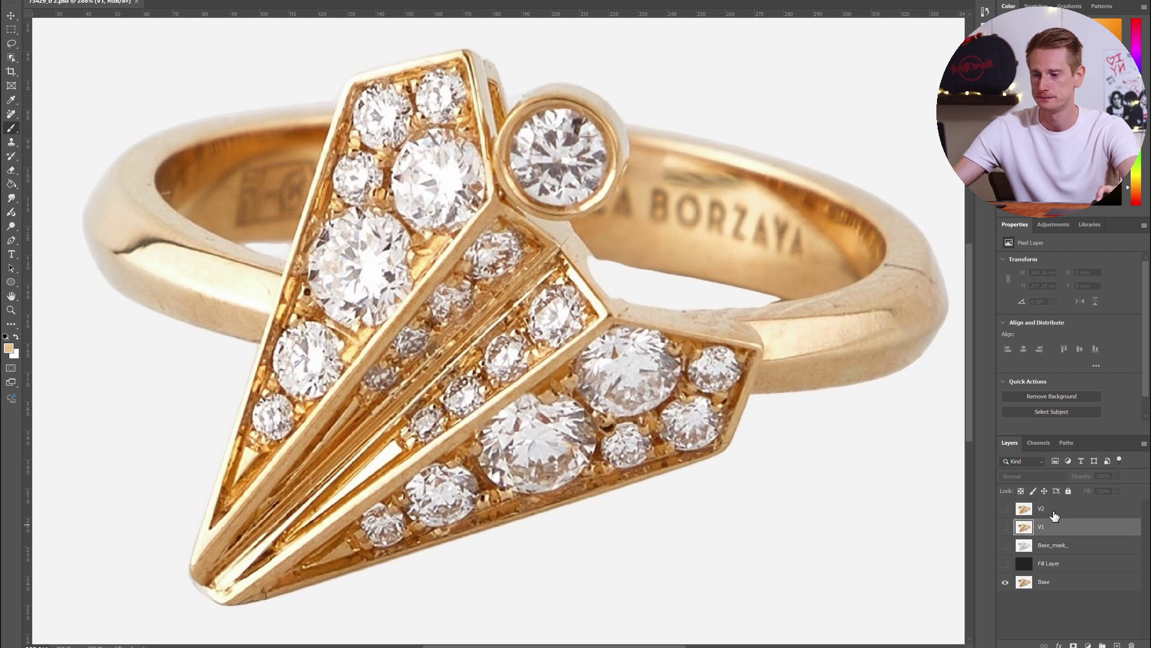
{"action": "scroll", "coordinate": [606, 322], "scroll_direction": "right", "scroll_amount": 2}
{"action": "scroll", "coordinate": [601, 325], "scroll_direction": "left", "scroll_amount": 1}
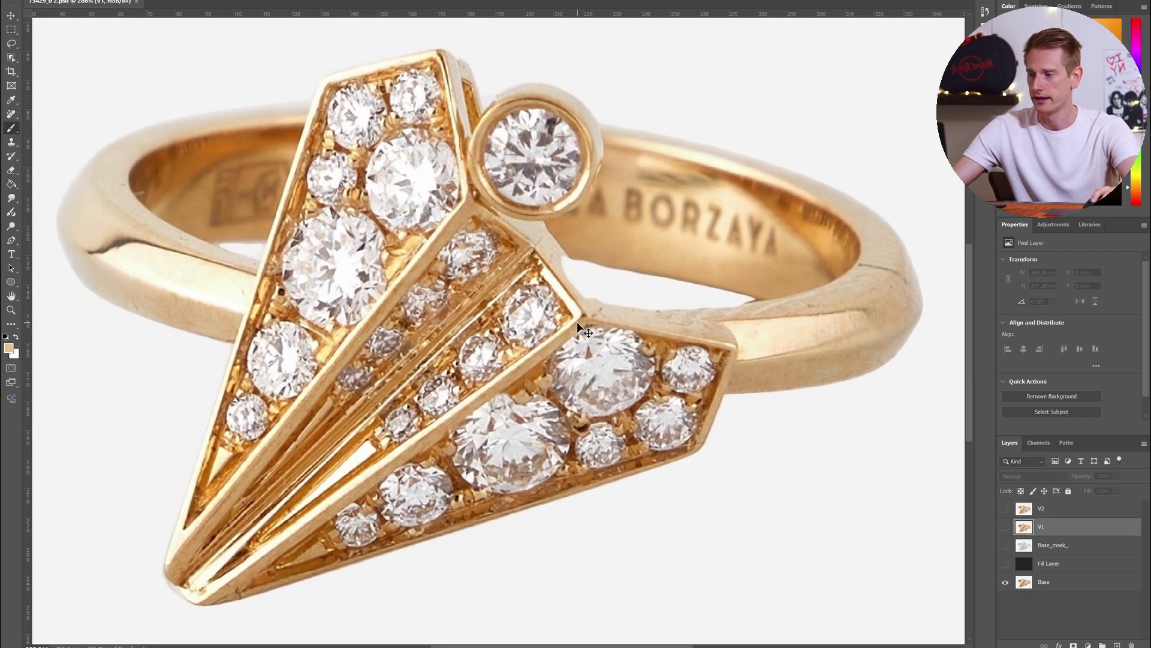
{"action": "scroll", "coordinate": [577, 322], "scroll_direction": "up", "scroll_amount": 3}
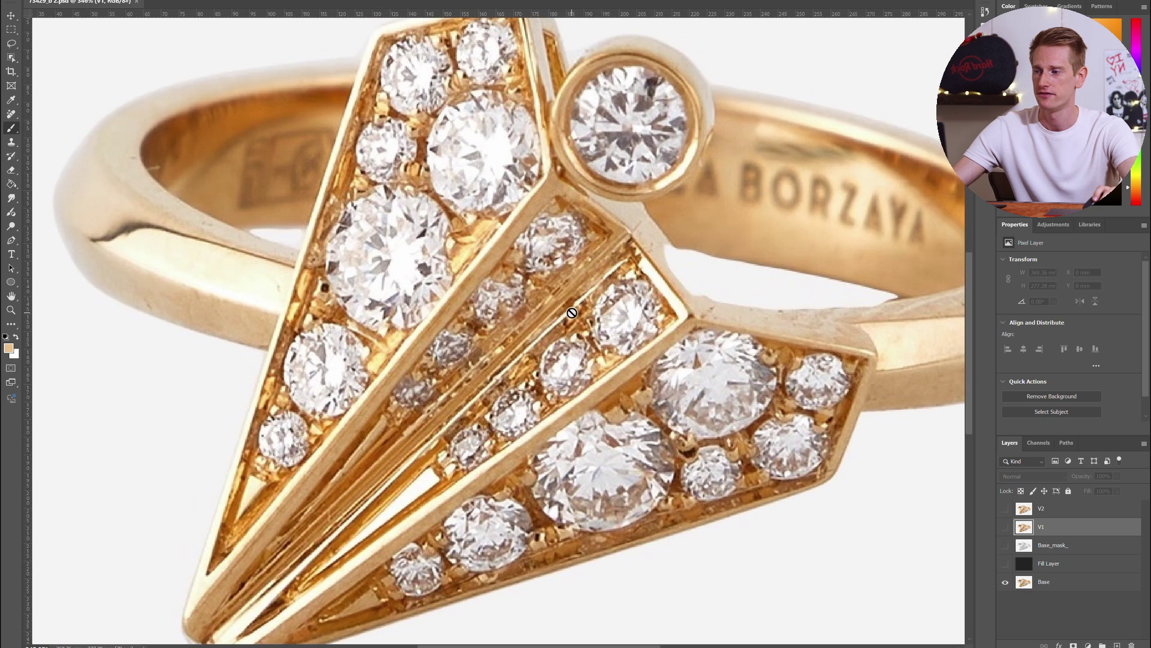
{"action": "left_click", "coordinate": [1005, 527]}
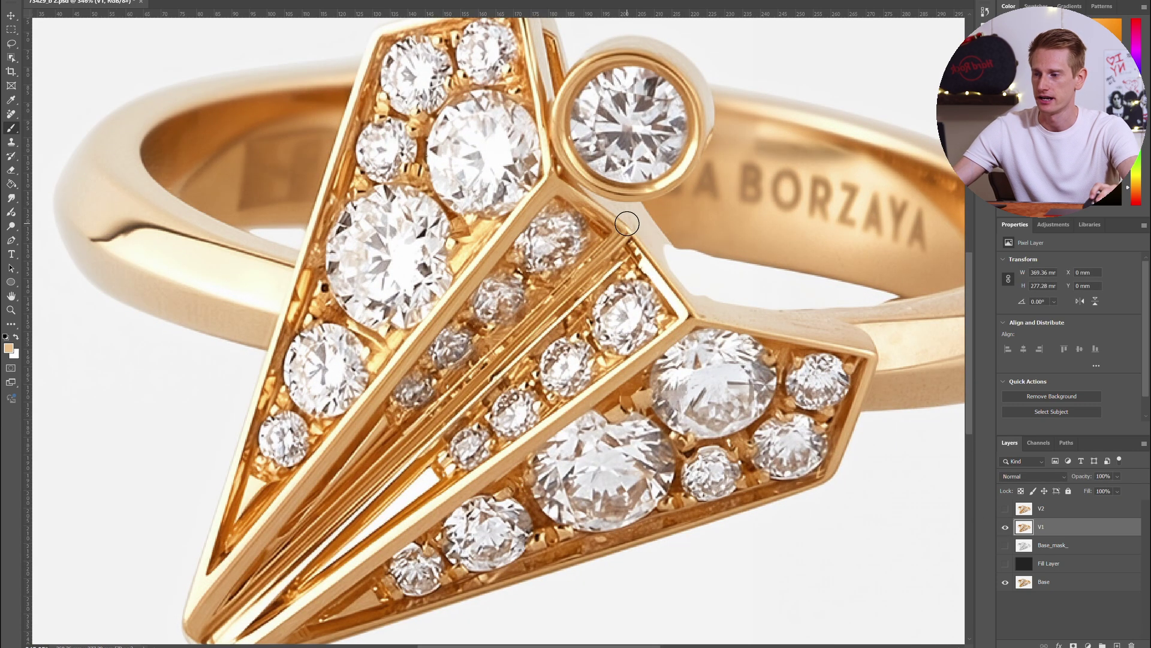
{"action": "scroll", "coordinate": [580, 178], "scroll_direction": "up", "scroll_amount": 2}
{"action": "scroll", "coordinate": [579, 178], "scroll_direction": "right", "scroll_amount": 2}
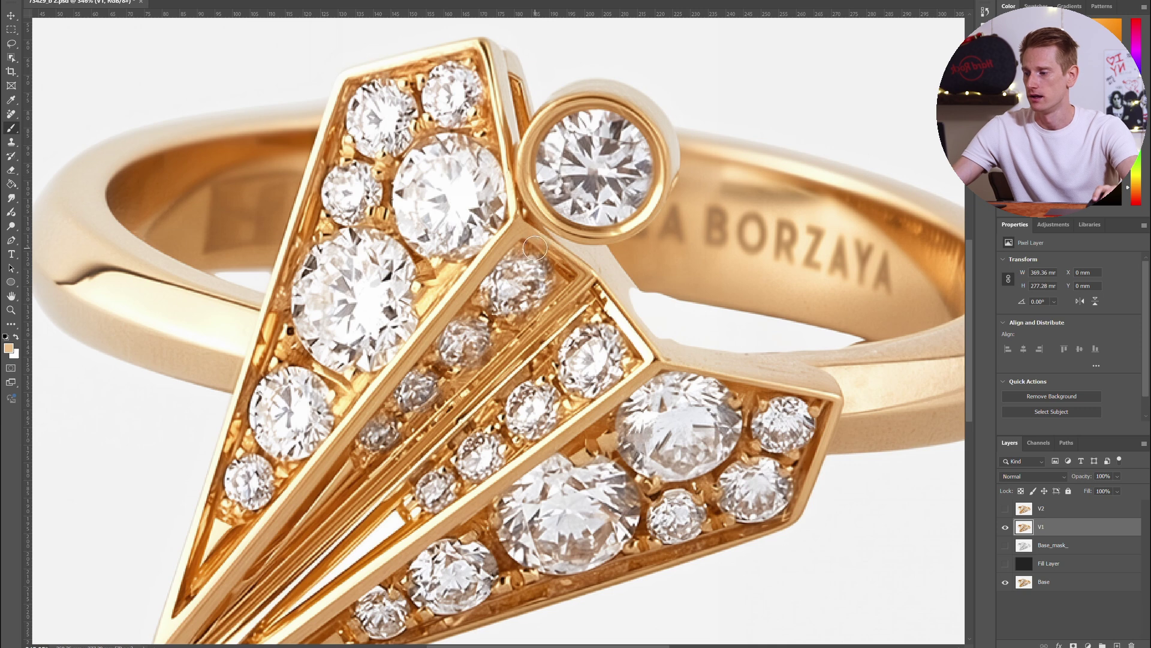
{"action": "scroll", "coordinate": [528, 252], "scroll_direction": "down", "scroll_amount": 2}
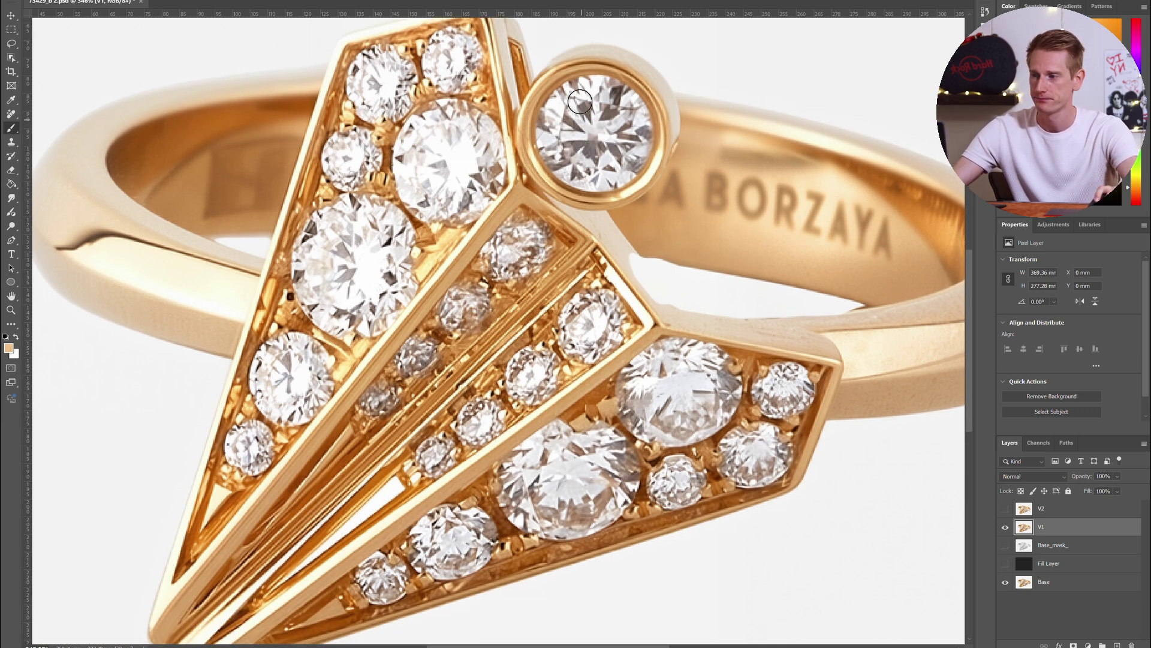
{"action": "scroll", "coordinate": [594, 162], "scroll_direction": "up", "scroll_amount": 3}
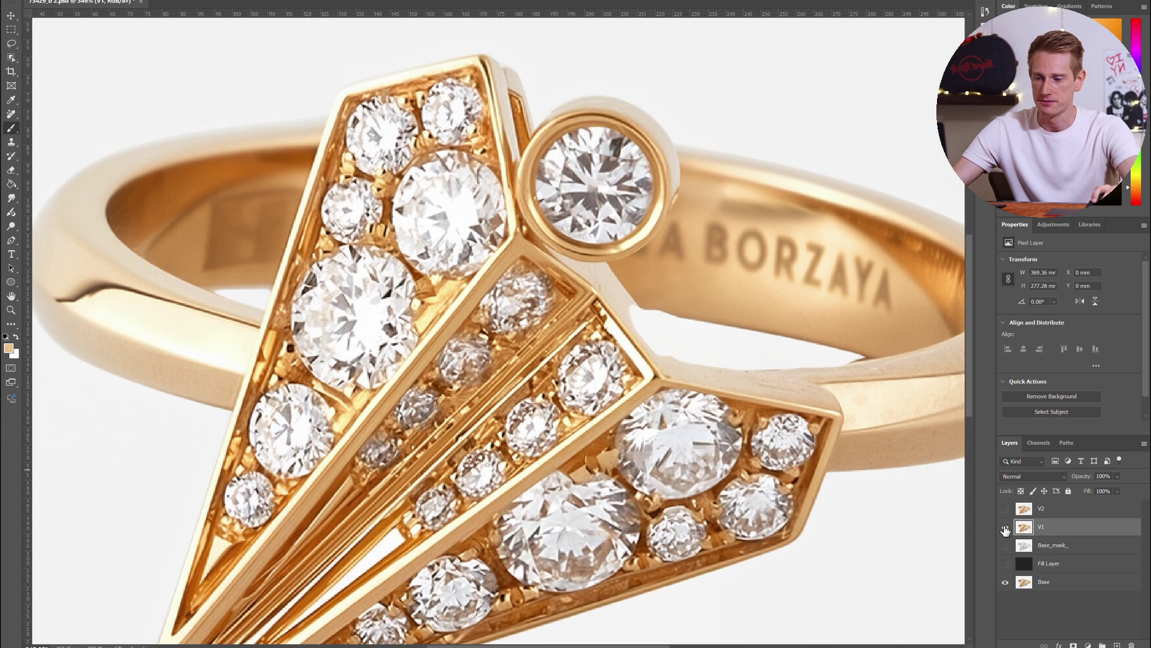
{"action": "key", "text": "ctrl+comma"}
{"action": "scroll", "coordinate": [600, 239], "scroll_direction": "up", "scroll_amount": 3}
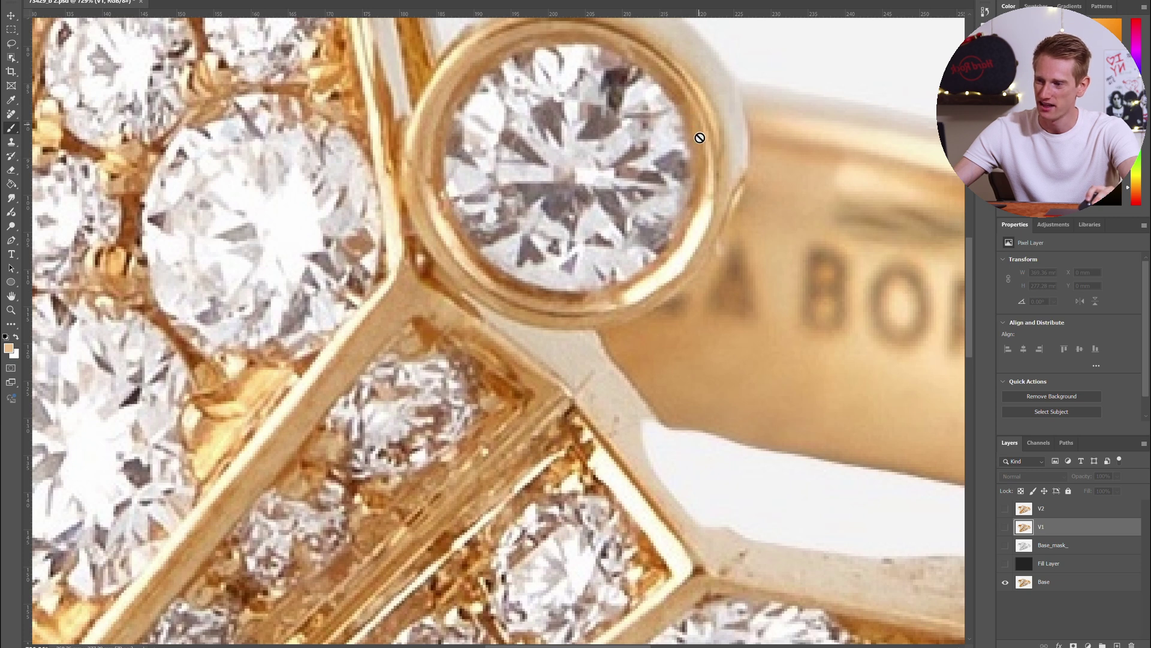
- Toggle V1 on and off repeatedly to compare its retouch against the softer Base ring
{"action": "left_click", "coordinate": [1005, 527]}
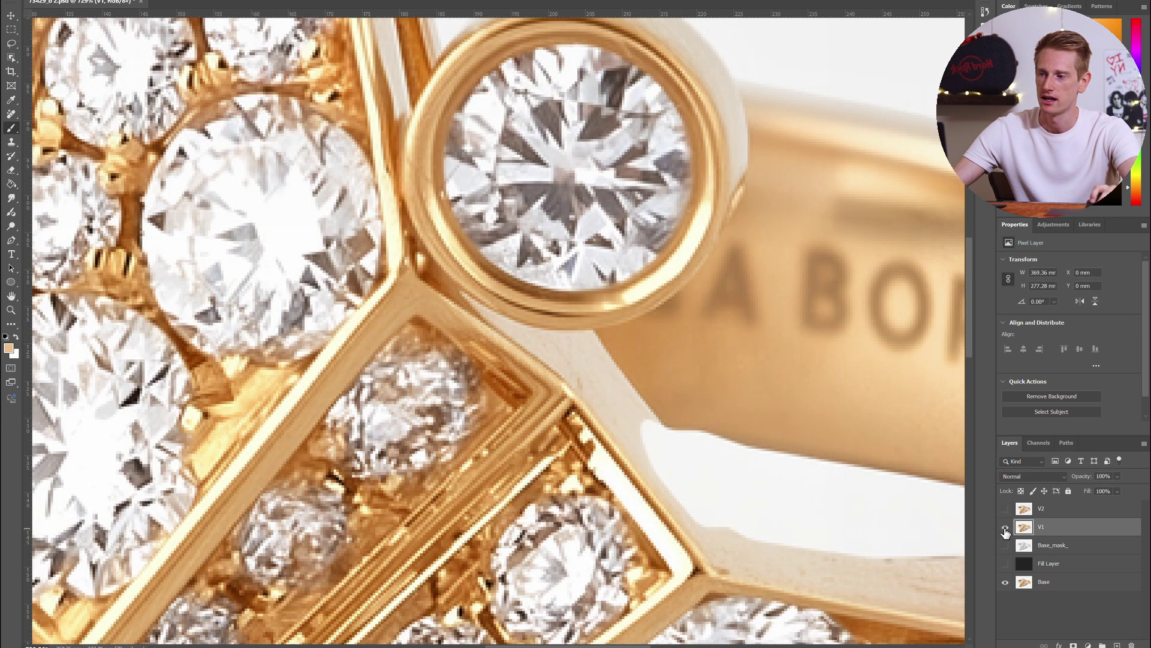
{"action": "left_click", "coordinate": [1006, 527]}
{"action": "left_click", "coordinate": [1005, 527]}
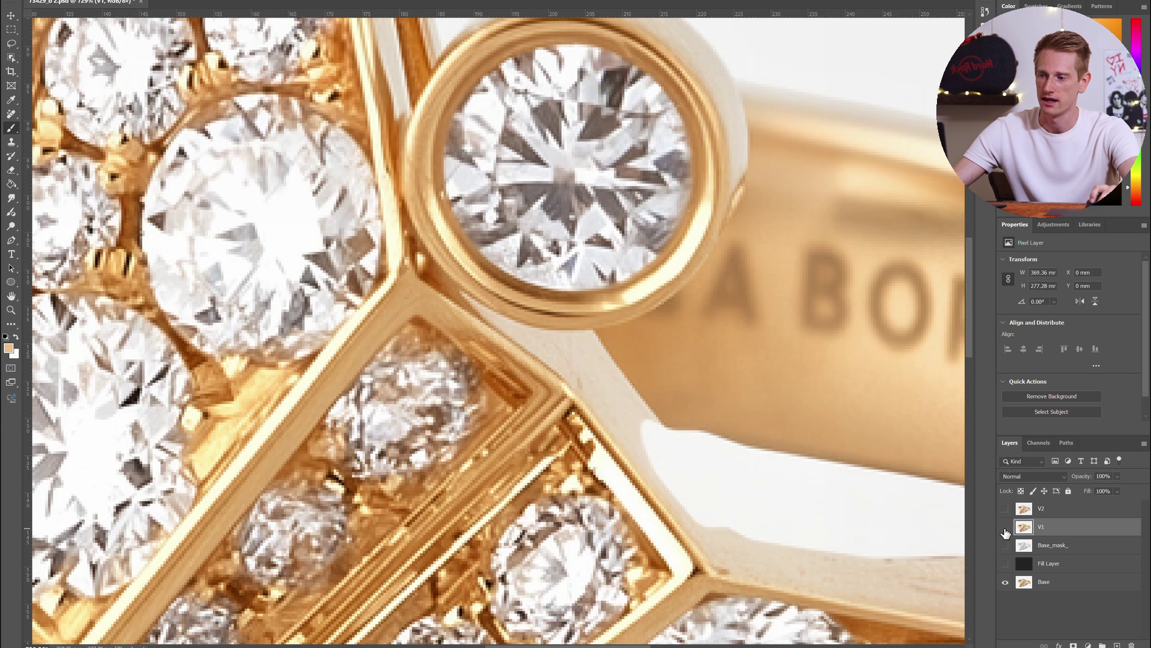
{"action": "left_click", "coordinate": [1005, 529]}
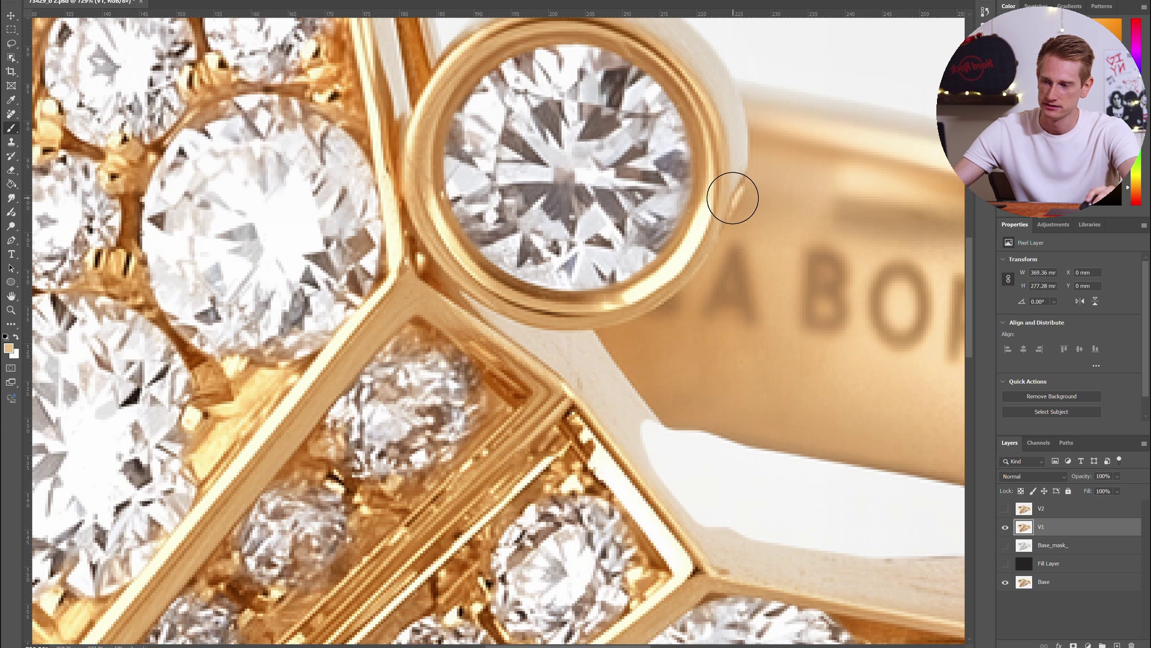
{"action": "scroll", "coordinate": [675, 264], "scroll_direction": "up", "scroll_amount": 2}
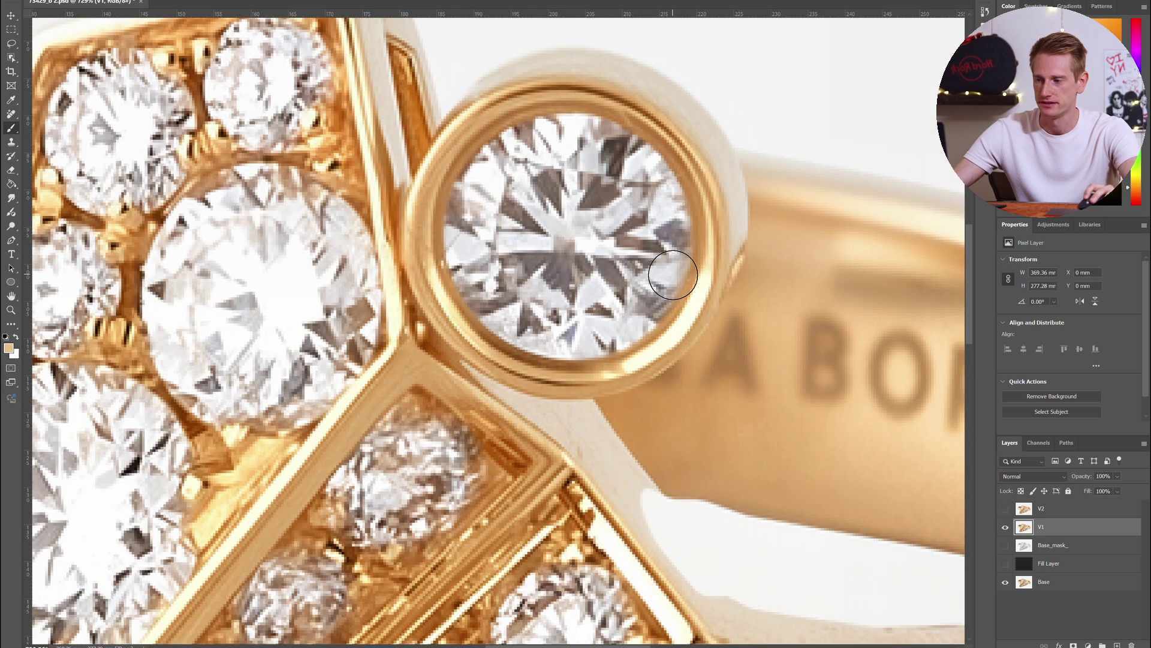
{"action": "left_click", "coordinate": [1005, 527]}
{"action": "left_click", "coordinate": [1005, 527]}
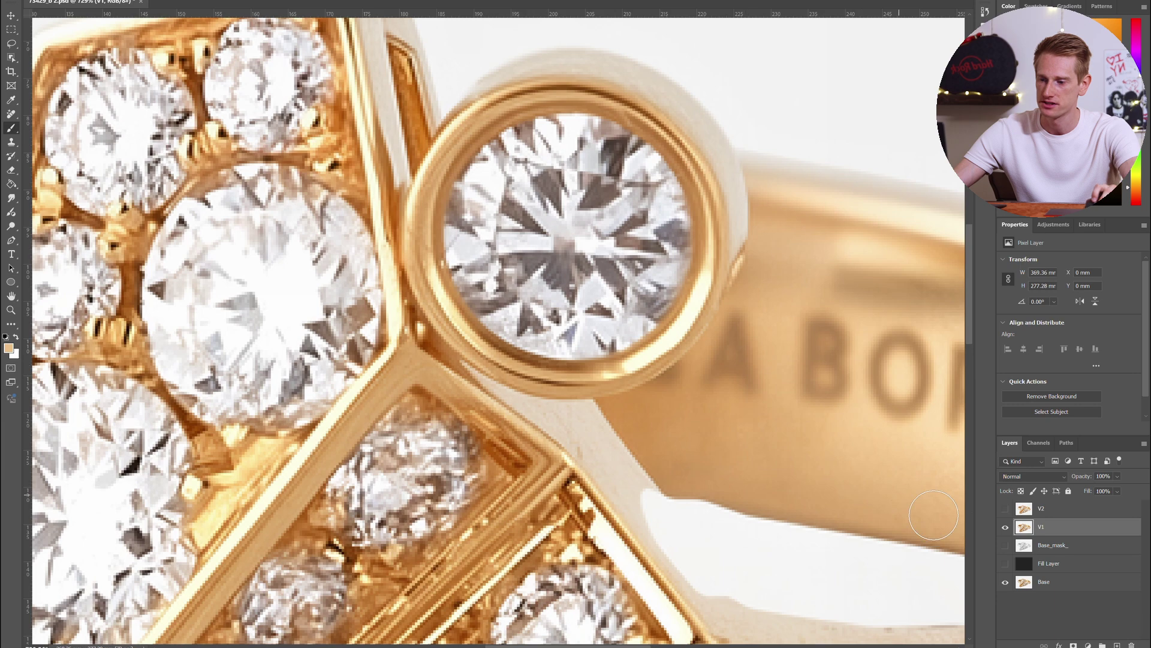
{"action": "left_click", "coordinate": [1006, 528]}
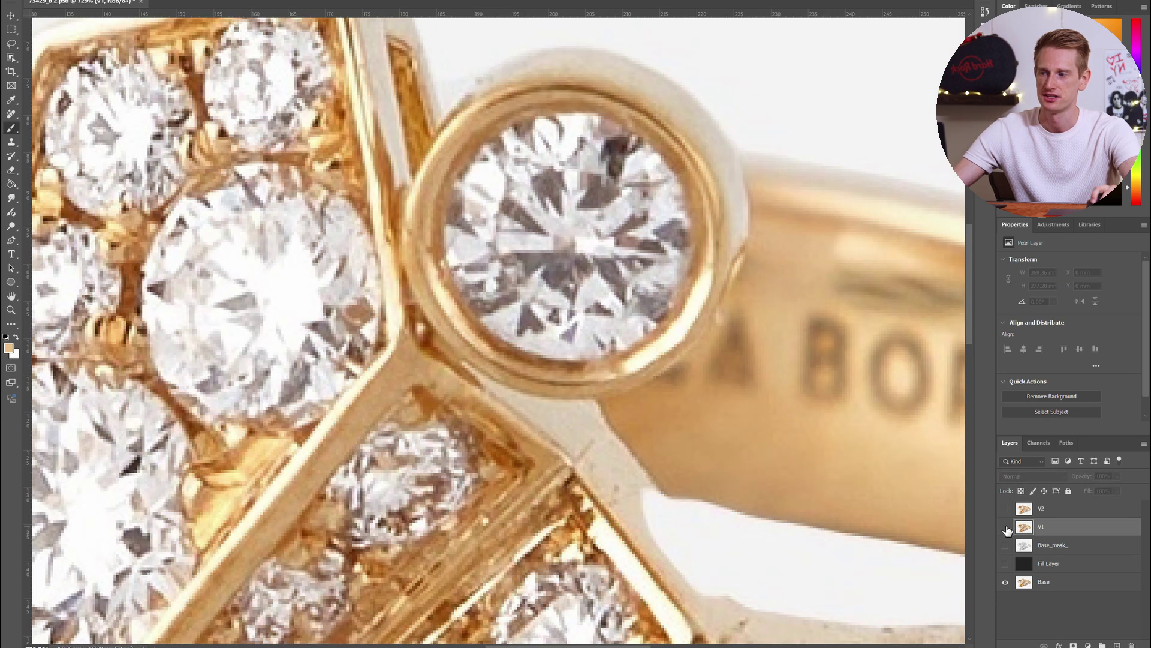
{"action": "left_click", "coordinate": [1005, 527]}
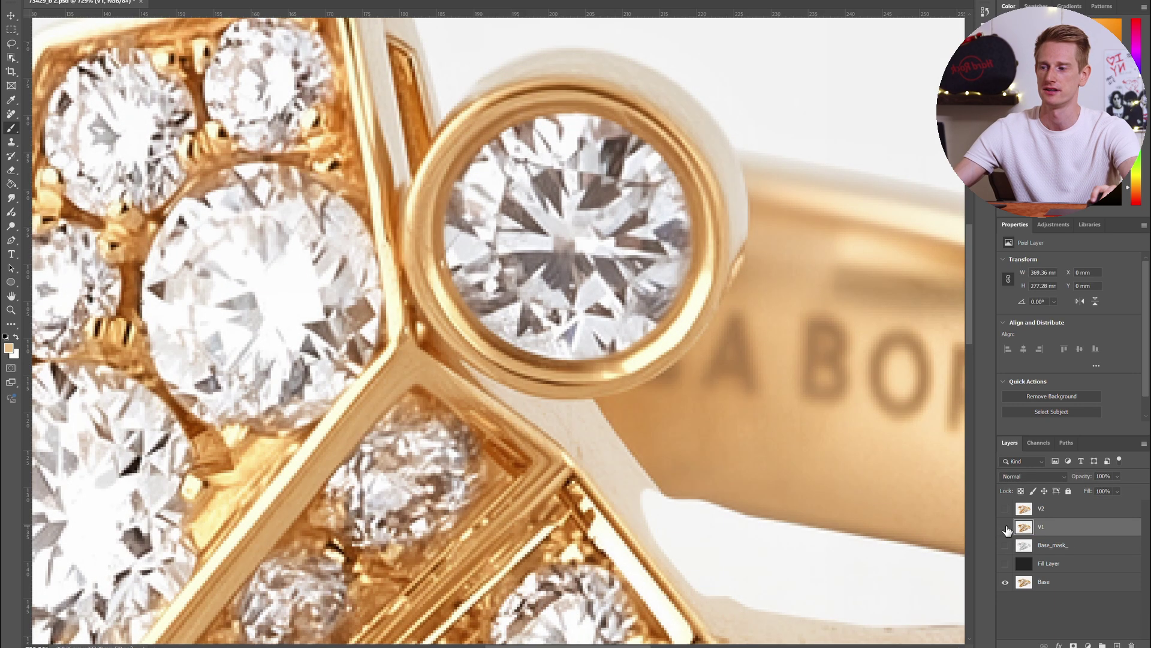
{"action": "left_click", "coordinate": [1005, 528]}
{"action": "left_click", "coordinate": [1006, 528]}
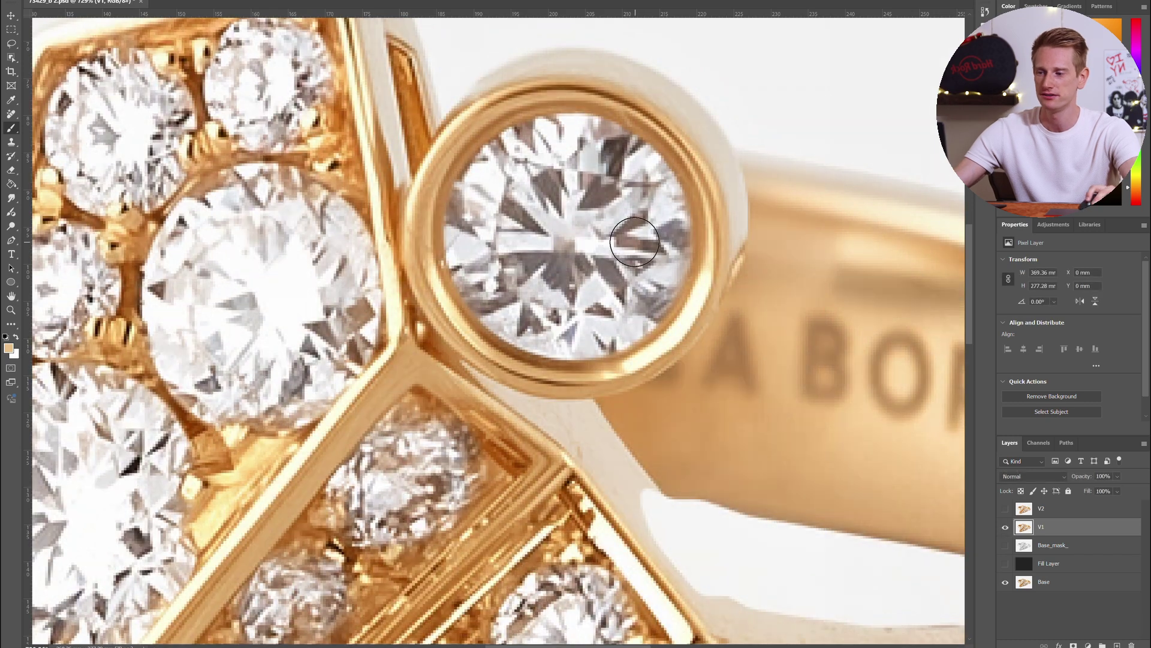
- Zoom out to the whole ring and flick V1 again, leaving it visible
{"action": "scroll", "coordinate": [629, 253], "scroll_direction": "down", "scroll_amount": 3}
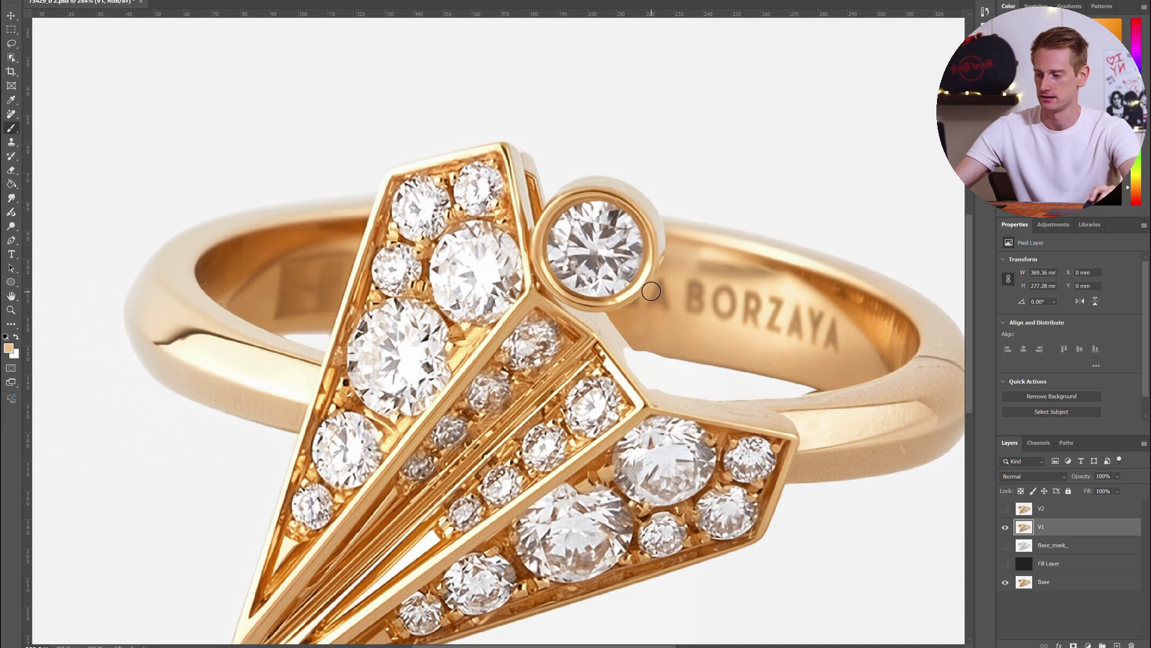
{"action": "scroll", "coordinate": [651, 291], "scroll_direction": "down", "scroll_amount": 3}
{"action": "scroll", "coordinate": [632, 275], "scroll_direction": "up", "scroll_amount": 3}
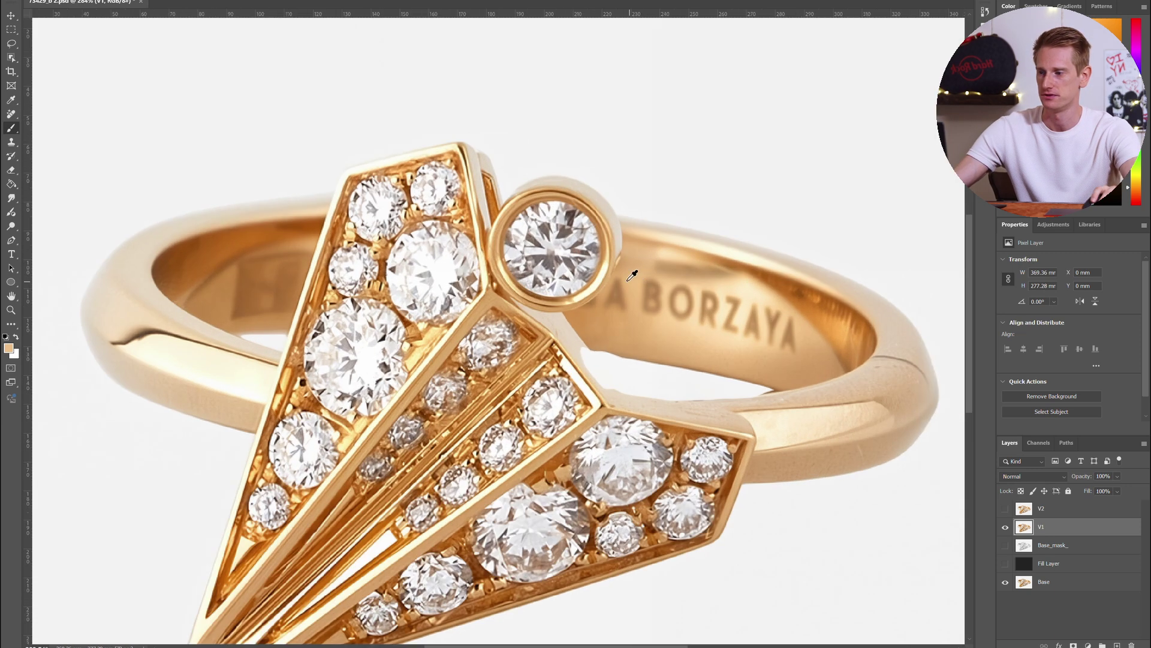
{"action": "scroll", "coordinate": [632, 275], "scroll_direction": "down", "scroll_amount": 3}
{"action": "scroll", "coordinate": [627, 280], "scroll_direction": "up", "scroll_amount": 1}
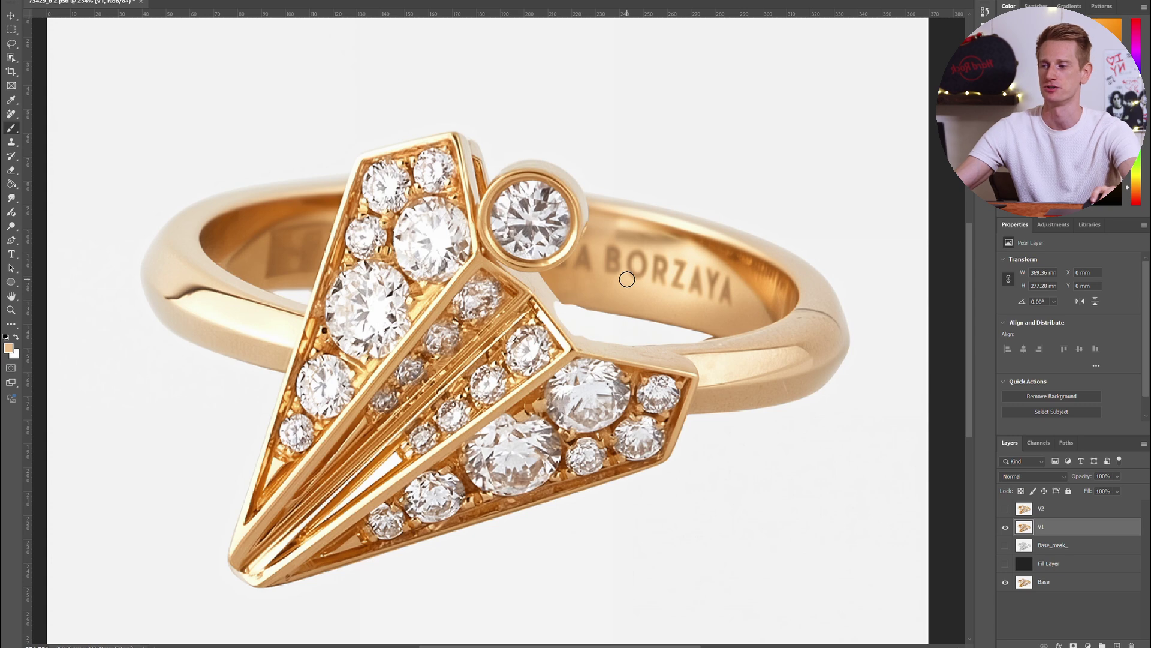
{"action": "scroll", "coordinate": [627, 280], "scroll_direction": "down", "scroll_amount": 2}
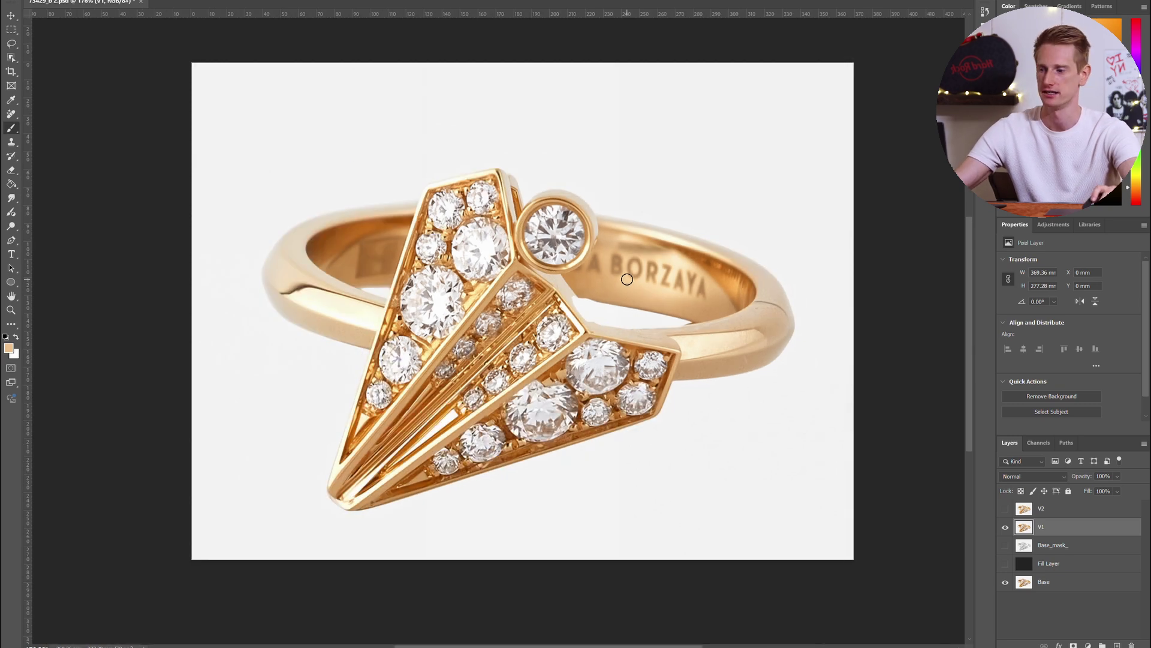
{"action": "left_click", "coordinate": [1006, 528]}
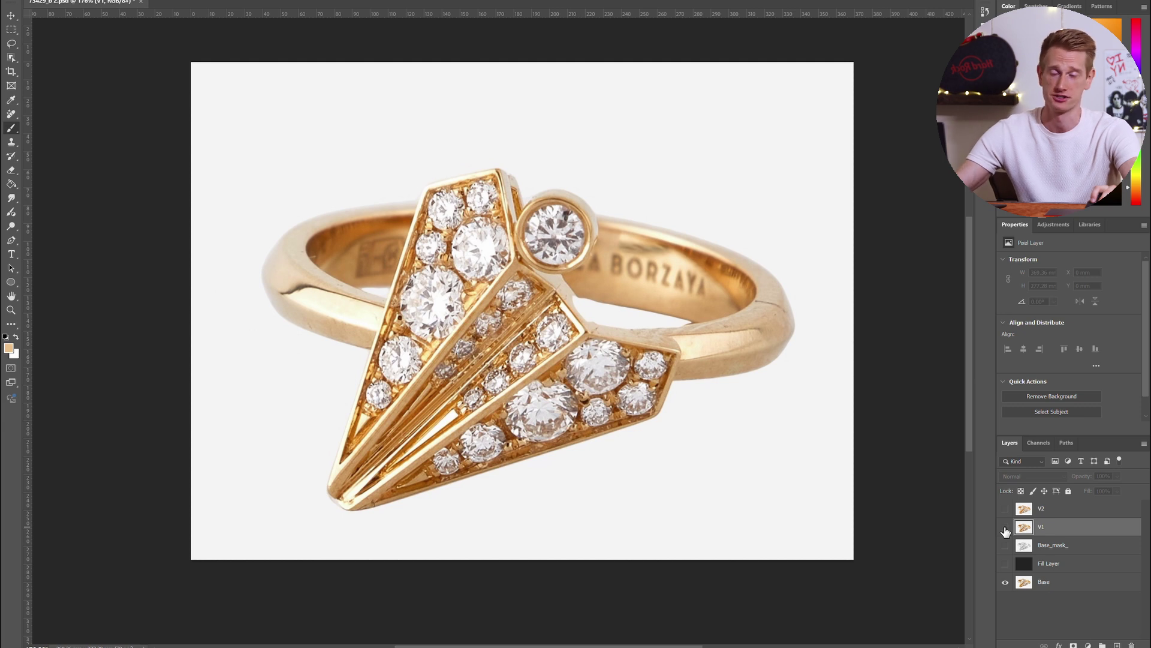
{"action": "left_click", "coordinate": [1005, 529]}
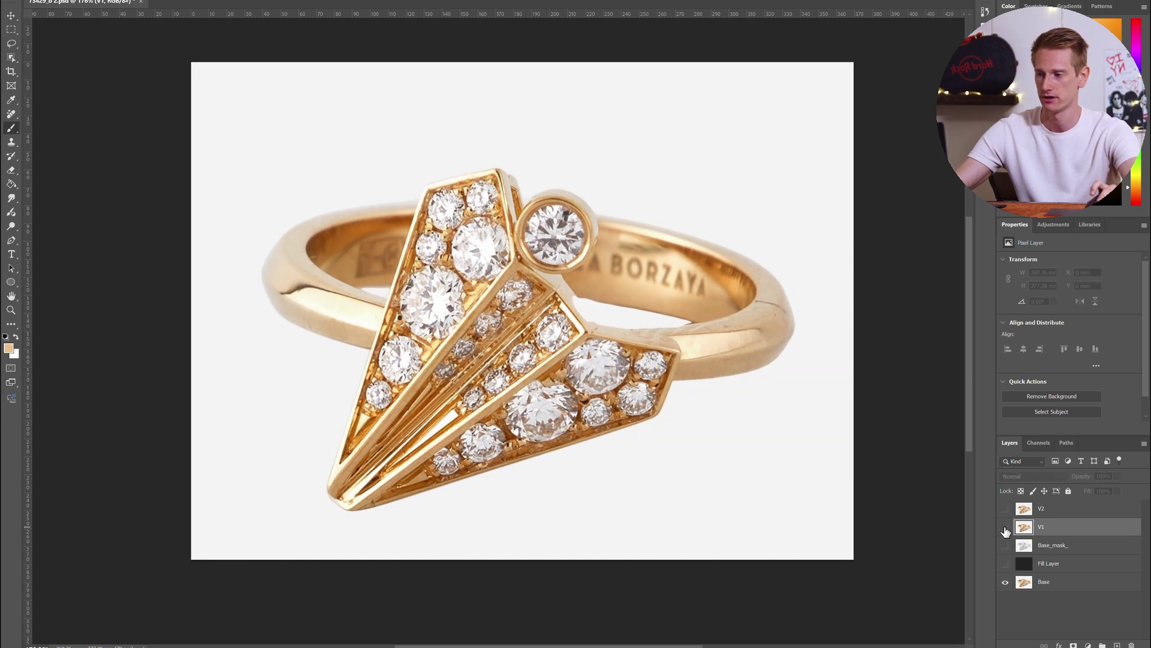
{"action": "left_click", "coordinate": [1006, 528]}
{"action": "left_click", "coordinate": [1006, 529]}
{"action": "left_click", "coordinate": [1006, 529]}
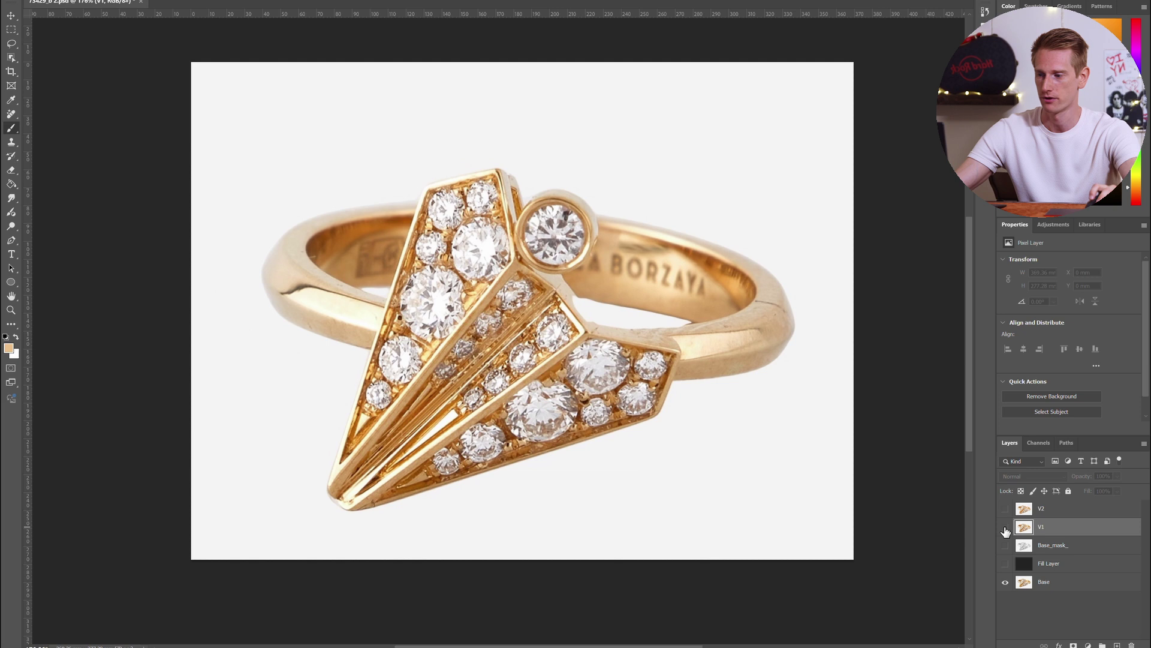
{"action": "left_click", "coordinate": [1006, 530]}
{"action": "left_click", "coordinate": [1005, 529]}
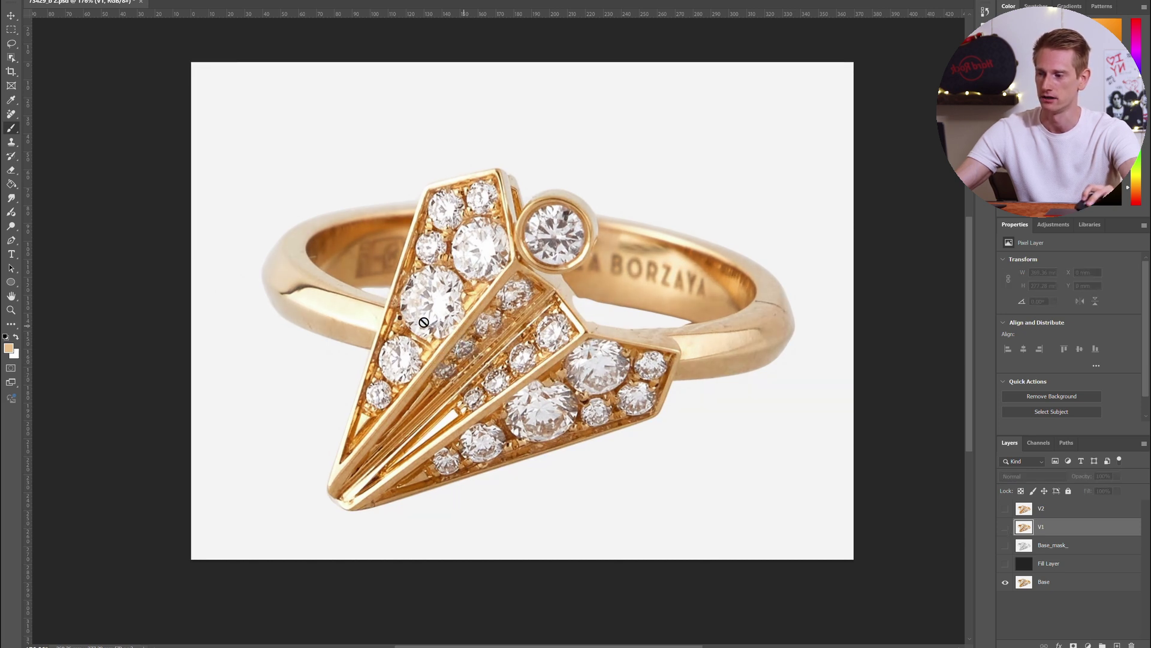
{"action": "left_click", "coordinate": [1005, 529]}
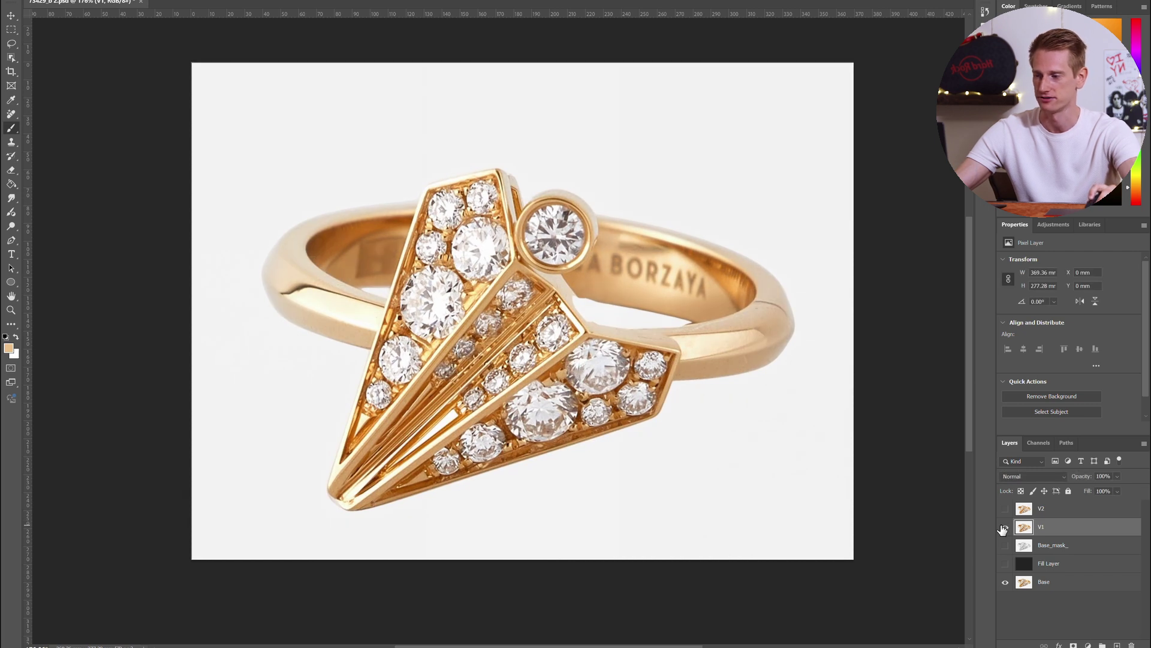
{"action": "left_click", "coordinate": [1004, 529]}
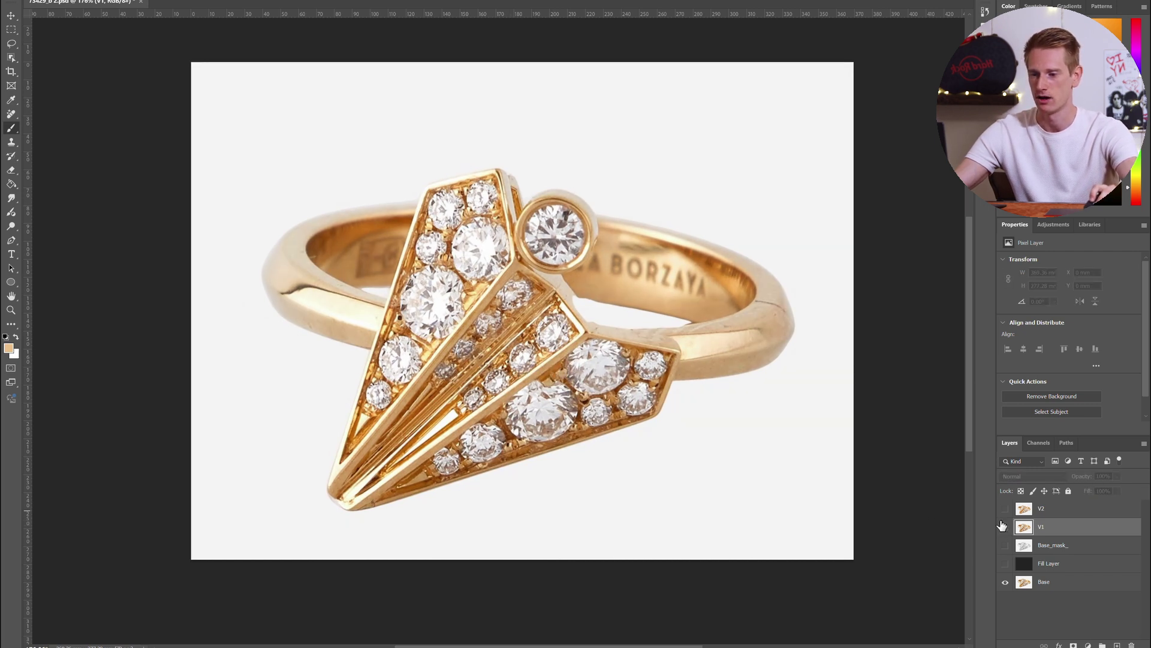
{"action": "left_click", "coordinate": [1005, 528]}
{"action": "scroll", "coordinate": [556, 288], "scroll_direction": "up", "scroll_amount": 5}
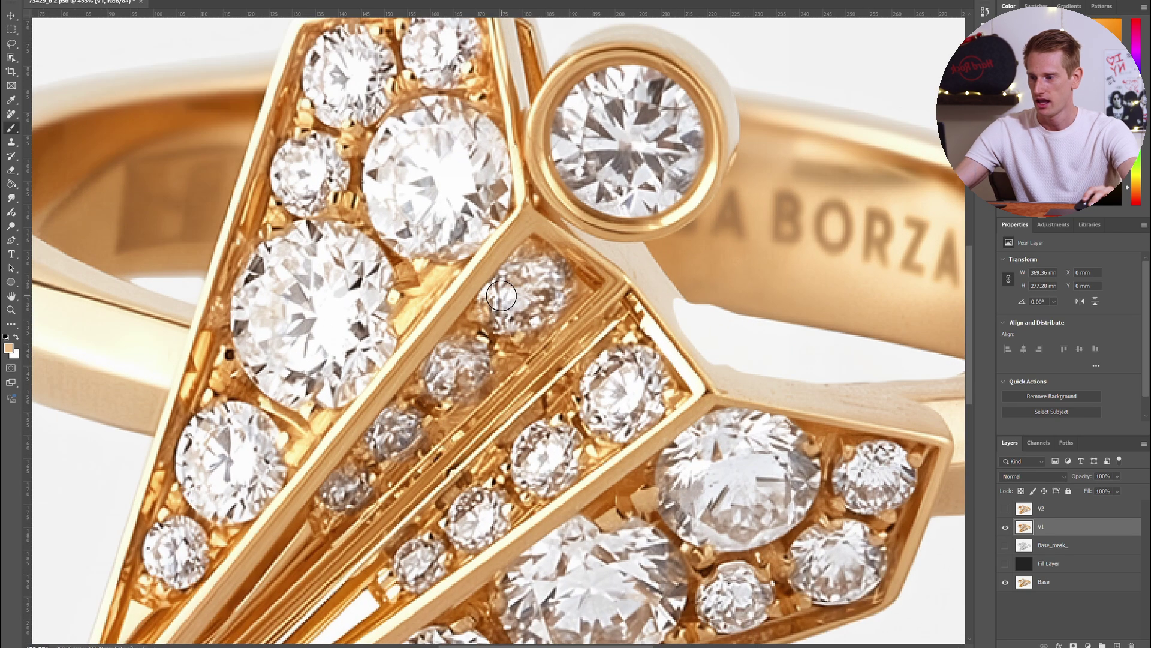
- Turn on layer V2 over V1, then shift the view further right along the ring
{"action": "scroll", "coordinate": [502, 295], "scroll_direction": "down", "scroll_amount": 2}
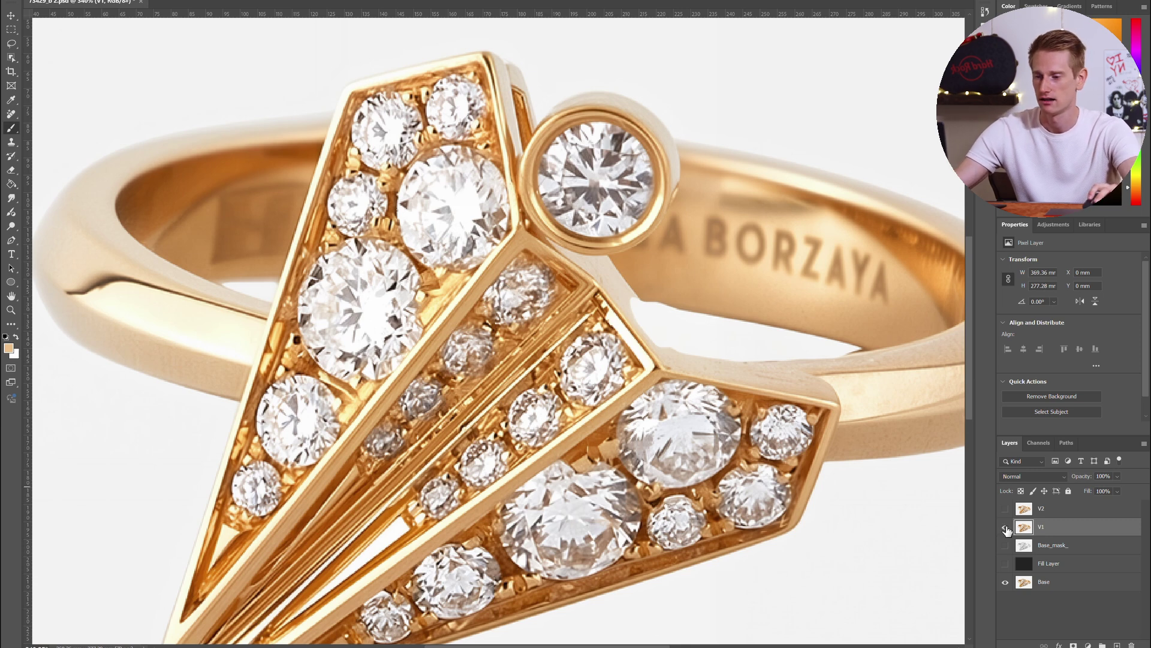
{"action": "scroll", "coordinate": [699, 379], "scroll_direction": "right", "scroll_amount": 5}
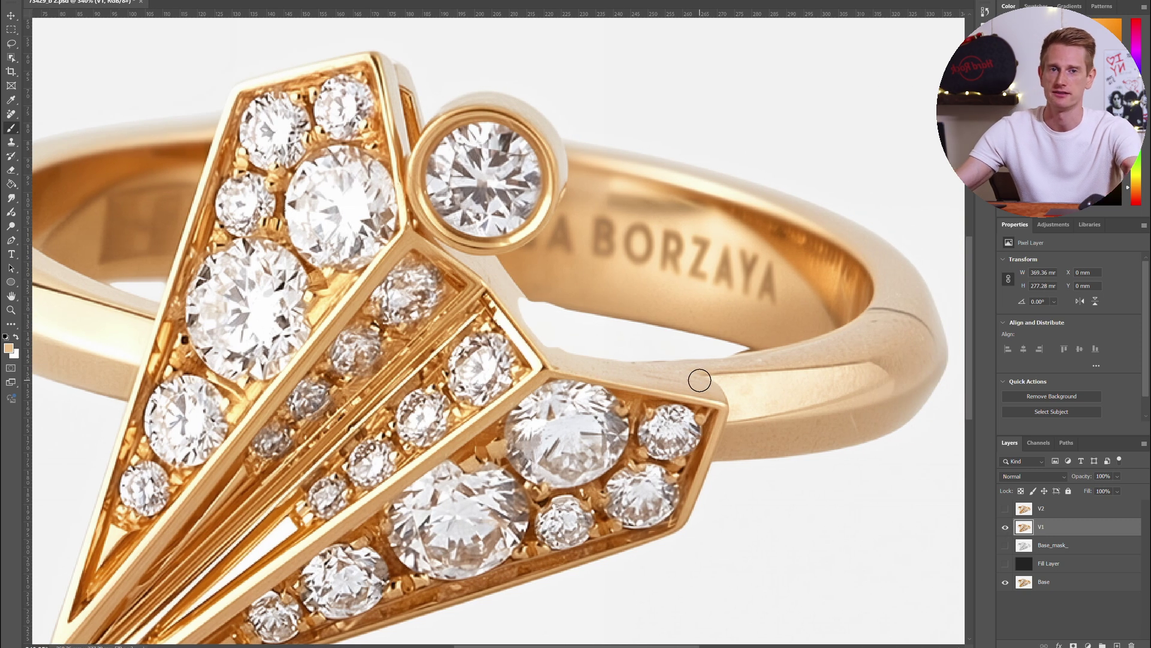
{"action": "scroll", "coordinate": [690, 384], "scroll_direction": "right", "scroll_amount": 4}
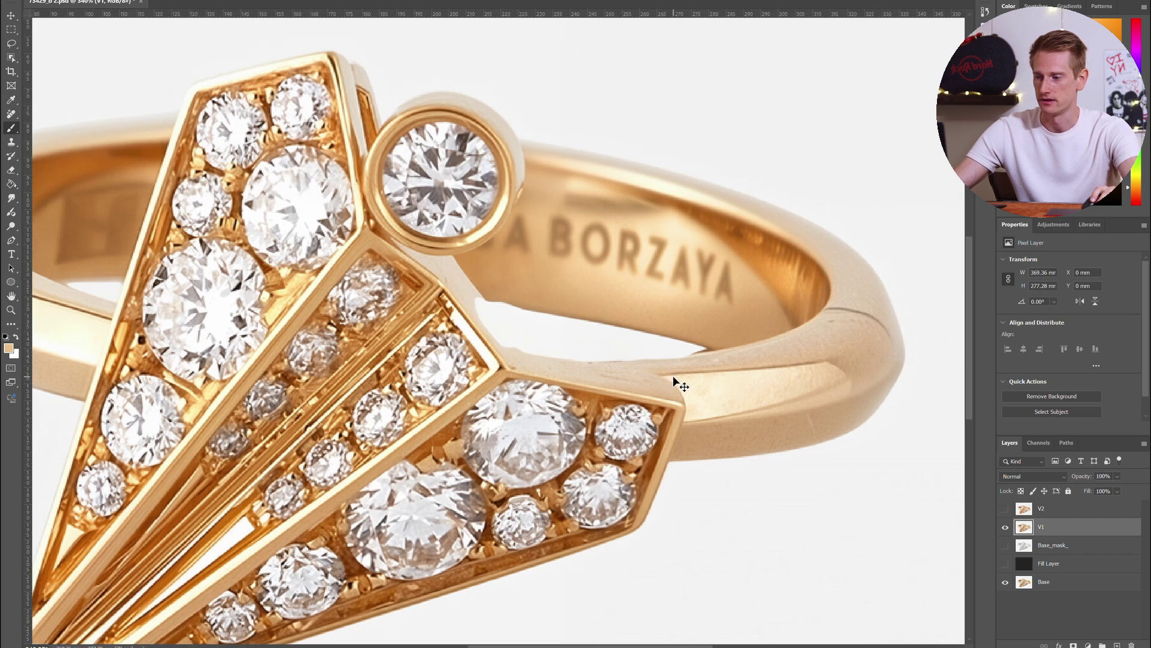
{"action": "scroll", "coordinate": [811, 351], "scroll_direction": "up", "scroll_amount": 3}
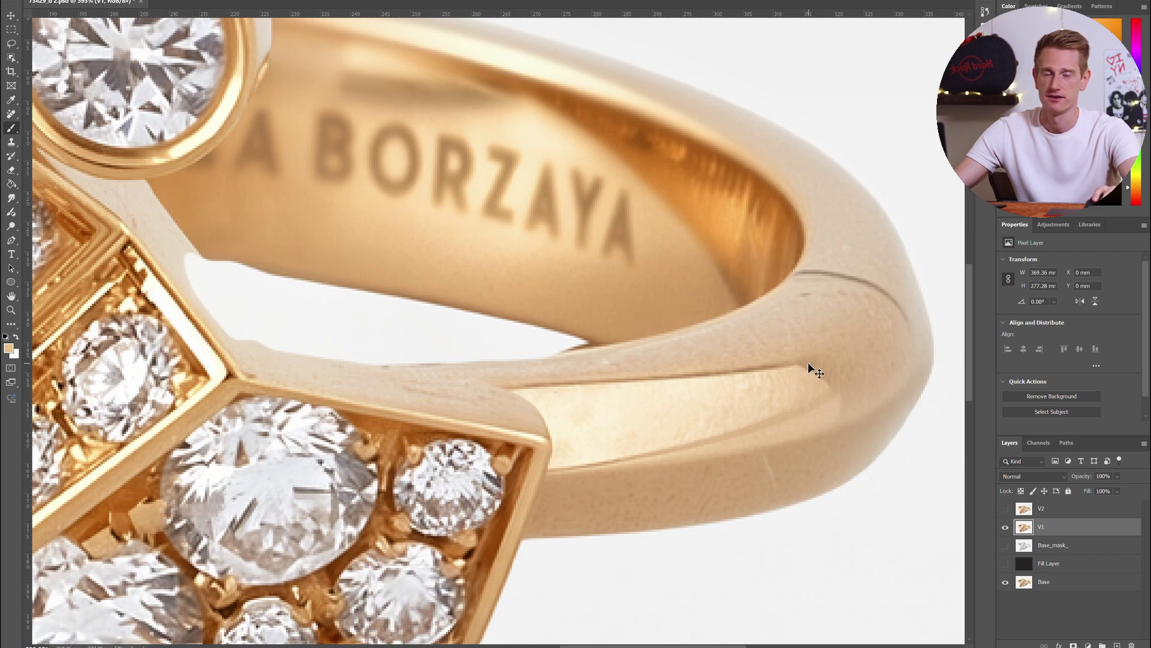
{"action": "scroll", "coordinate": [808, 362], "scroll_direction": "down", "scroll_amount": 4}
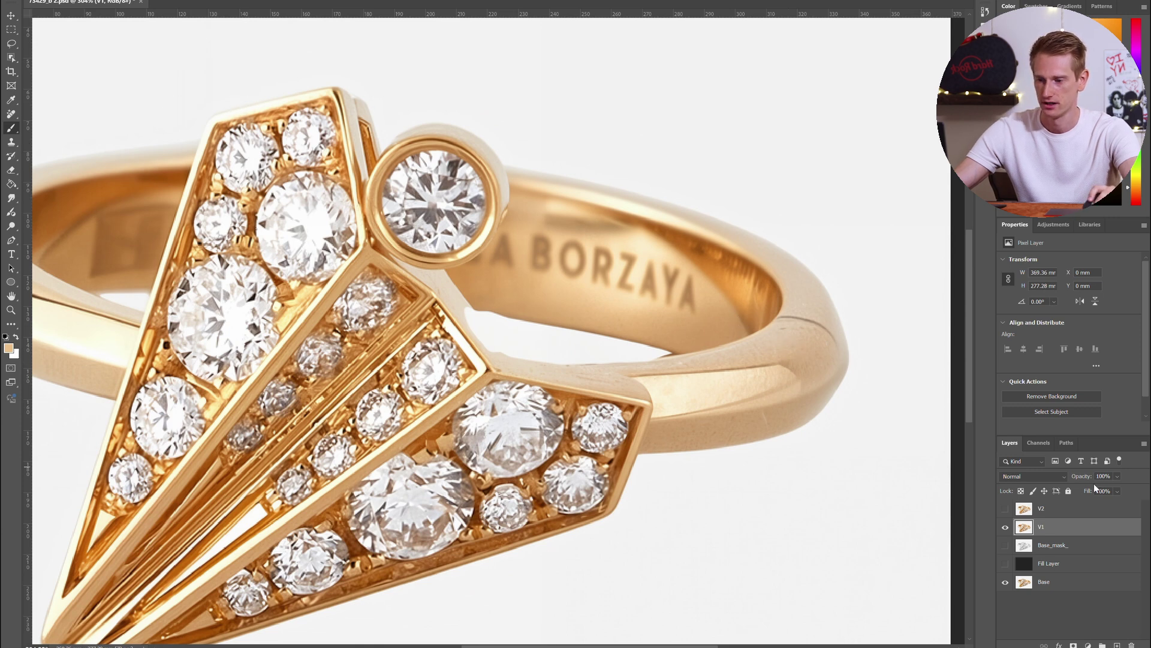
{"action": "left_click", "coordinate": [1005, 509]}
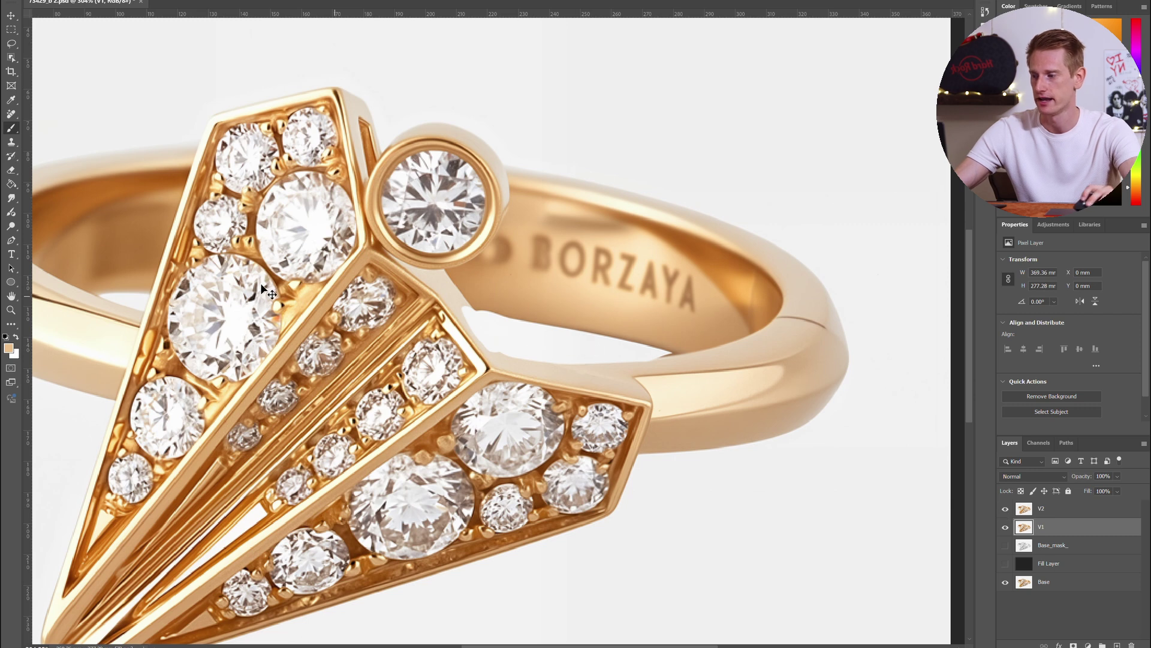
{"action": "key", "text": "h"}
{"action": "left_click_drag", "start_coordinate": [261, 283], "coordinate": [256, 309]}
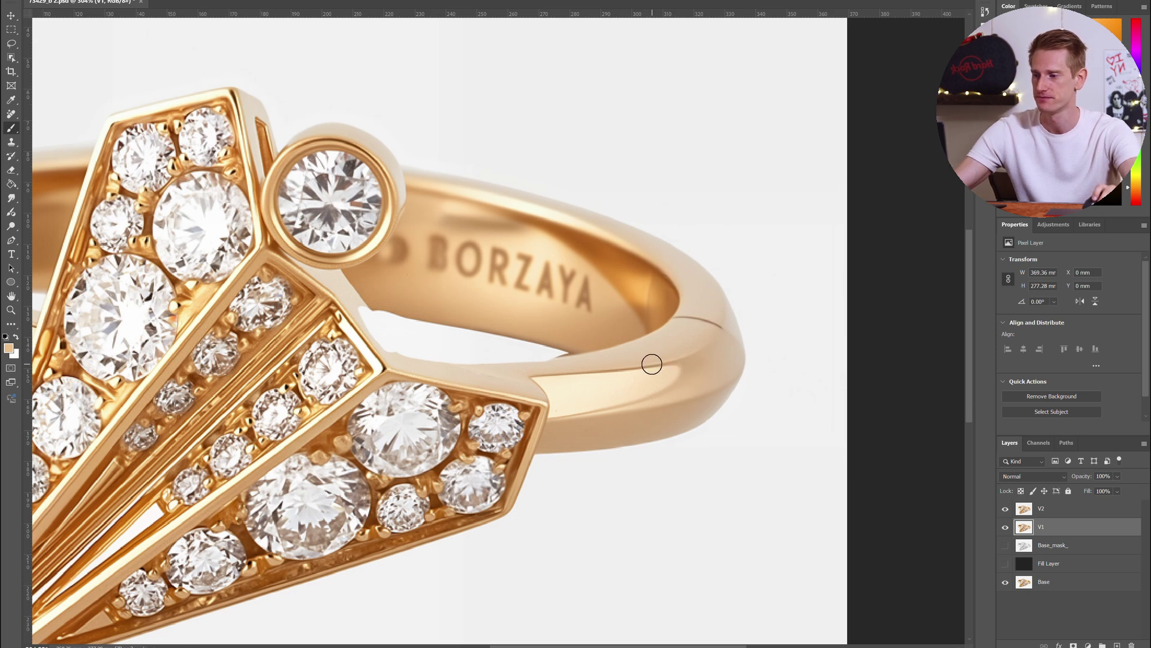
- Hide V2 so V1 shows, and zoom in on the band's bend
{"action": "left_click", "coordinate": [1006, 508]}
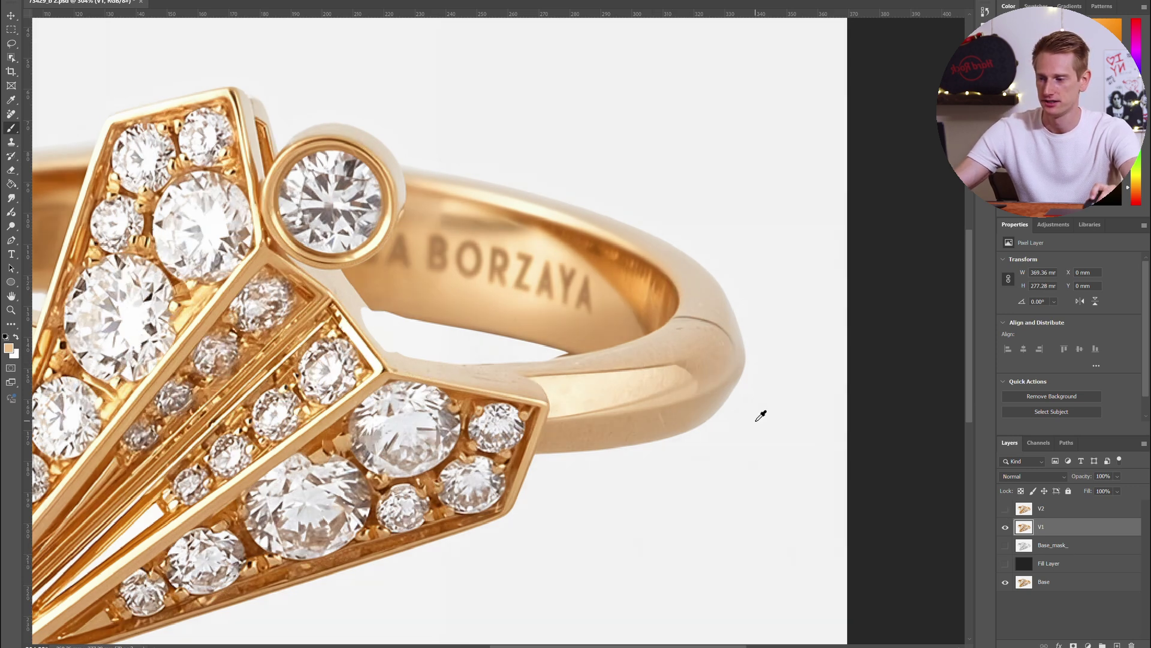
{"action": "scroll", "coordinate": [699, 363], "scroll_direction": "up", "scroll_amount": 3}
{"action": "scroll", "coordinate": [696, 367], "scroll_direction": "up", "scroll_amount": 1}
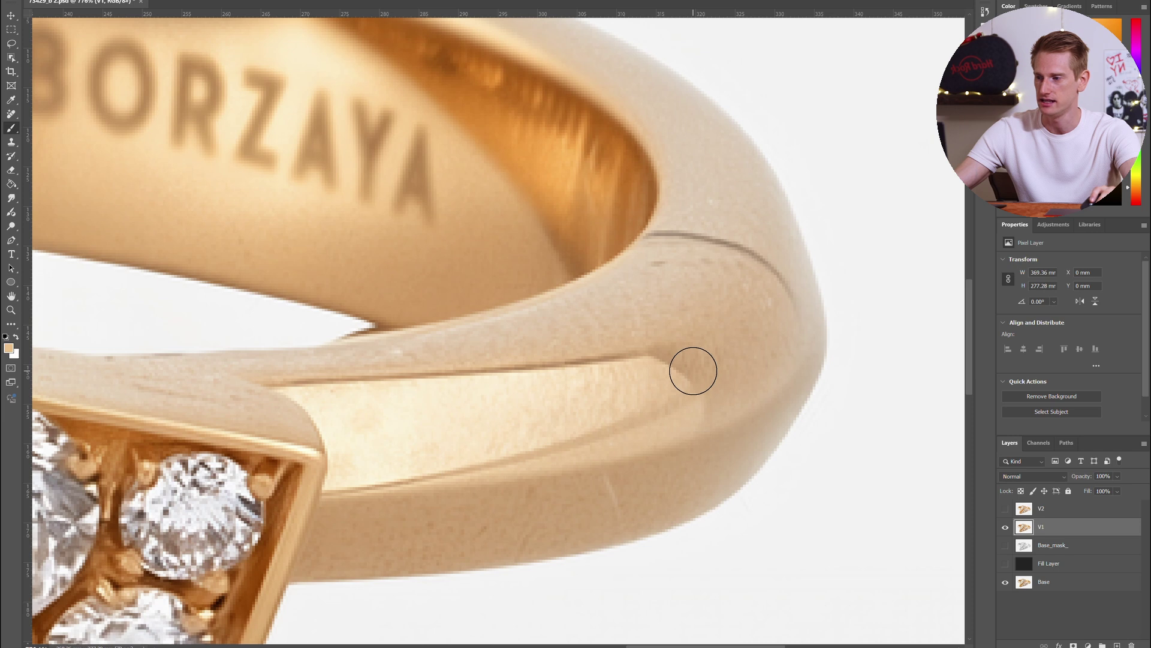
{"action": "scroll", "coordinate": [691, 369], "scroll_direction": "down", "scroll_amount": 1}
{"action": "scroll", "coordinate": [693, 371], "scroll_direction": "up", "scroll_amount": 1}
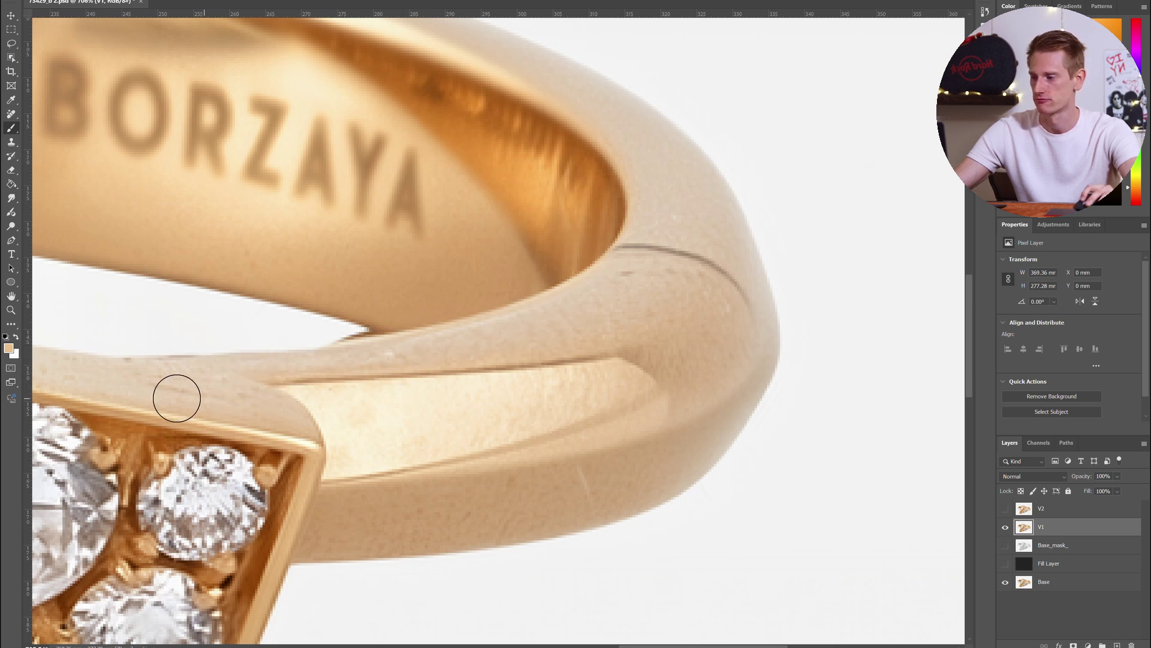
{"action": "scroll", "coordinate": [612, 282], "scroll_direction": "up", "scroll_amount": 2}
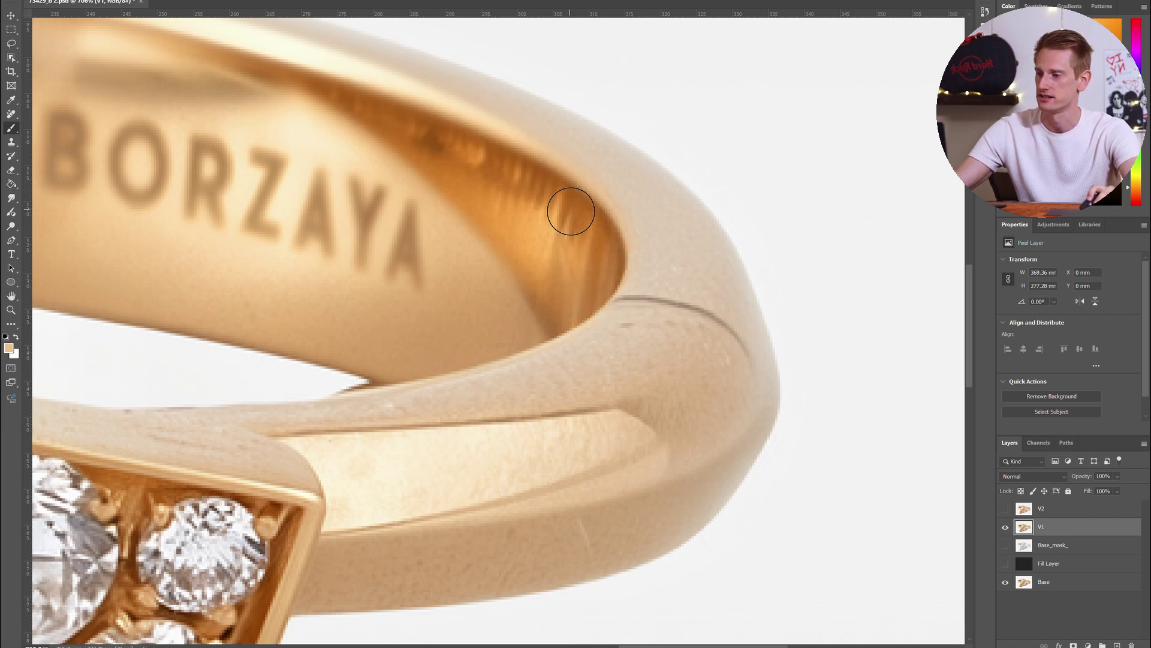
{"action": "scroll", "coordinate": [609, 288], "scroll_direction": "up", "scroll_amount": 3}
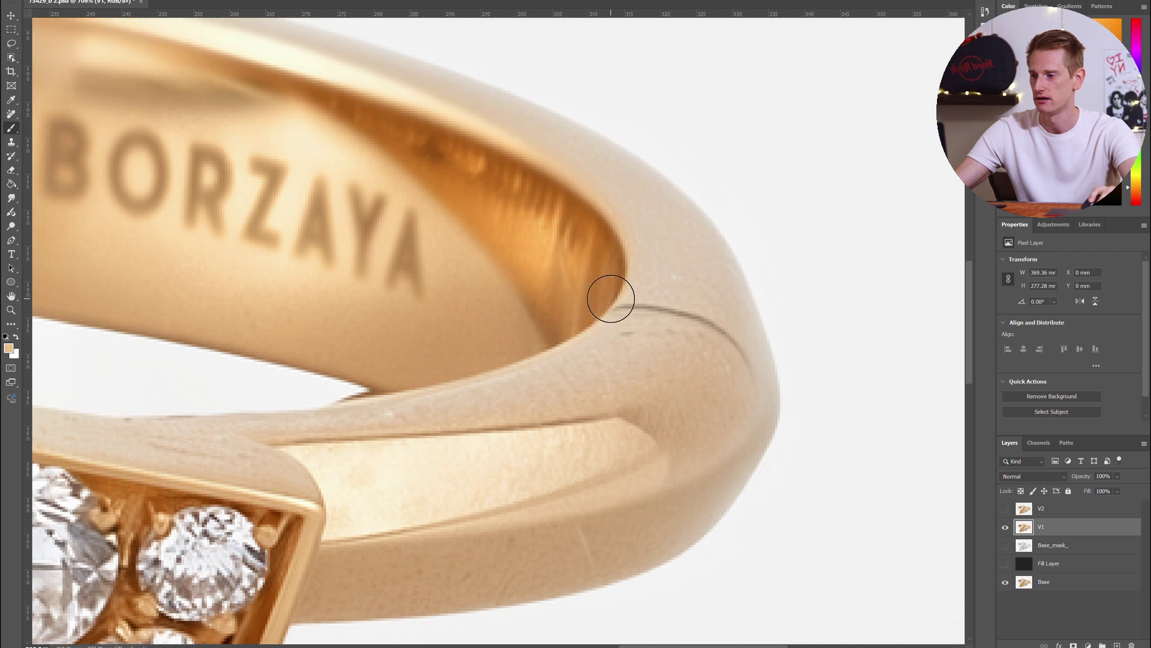
{"action": "scroll", "coordinate": [610, 303], "scroll_direction": "left", "scroll_amount": 4}
{"action": "scroll", "coordinate": [610, 302], "scroll_direction": "left", "scroll_amount": 4}
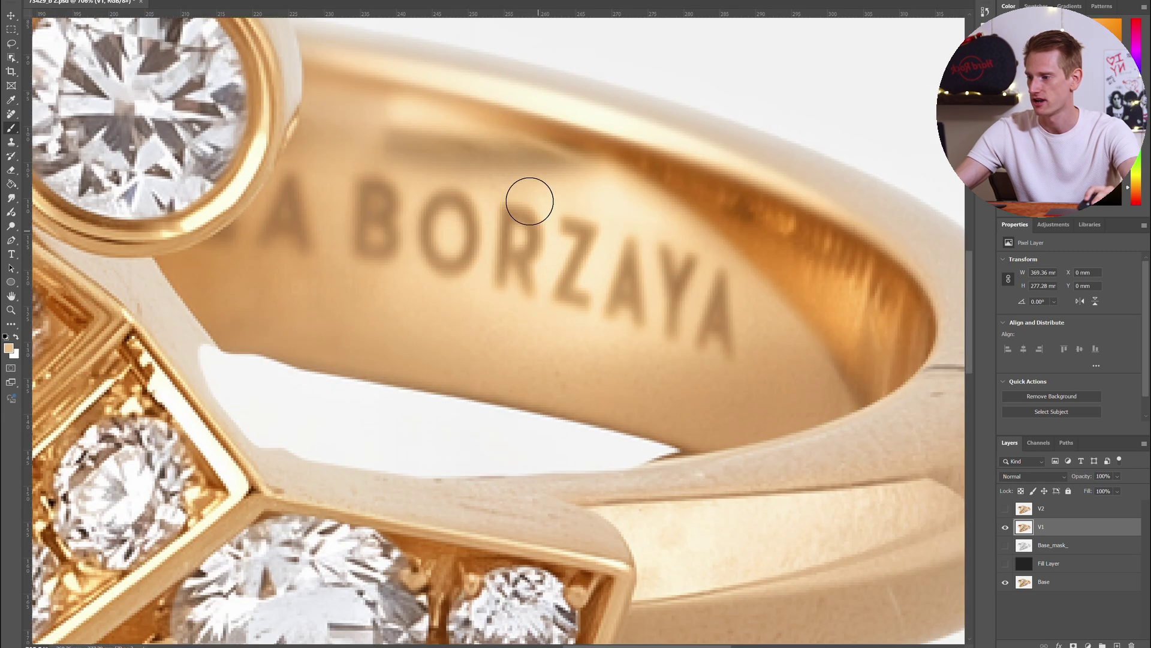
{"action": "scroll", "coordinate": [749, 325], "scroll_direction": "down", "scroll_amount": 4}
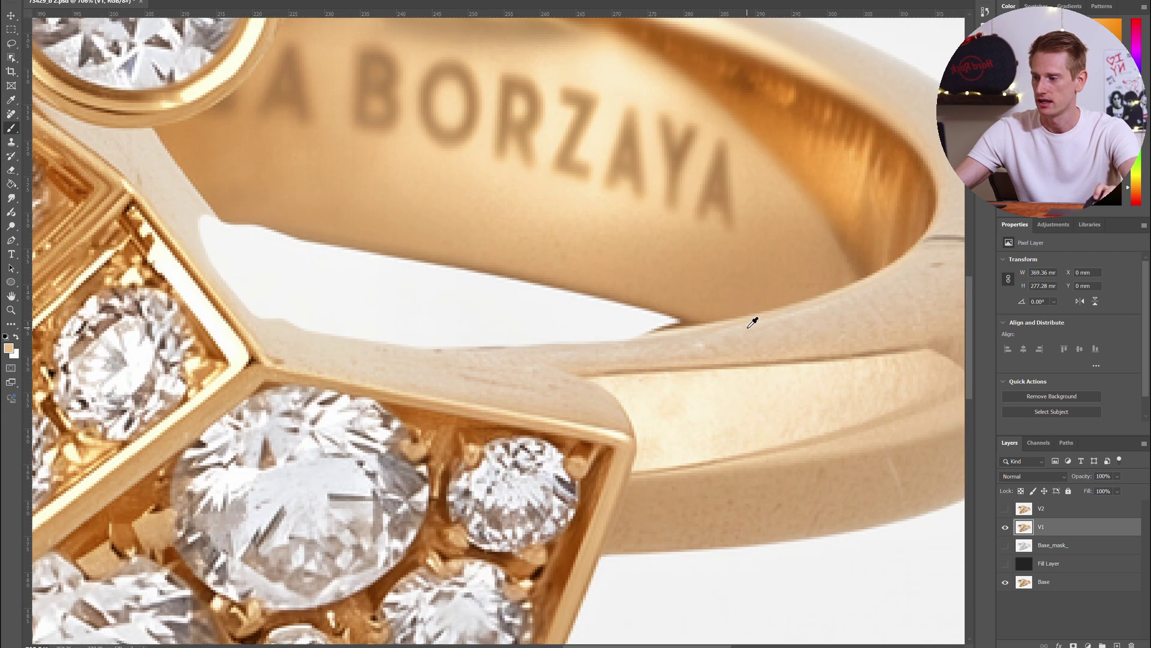
{"action": "scroll", "coordinate": [717, 348], "scroll_direction": "left", "scroll_amount": 15}
{"action": "scroll", "coordinate": [717, 347], "scroll_direction": "left", "scroll_amount": 3}
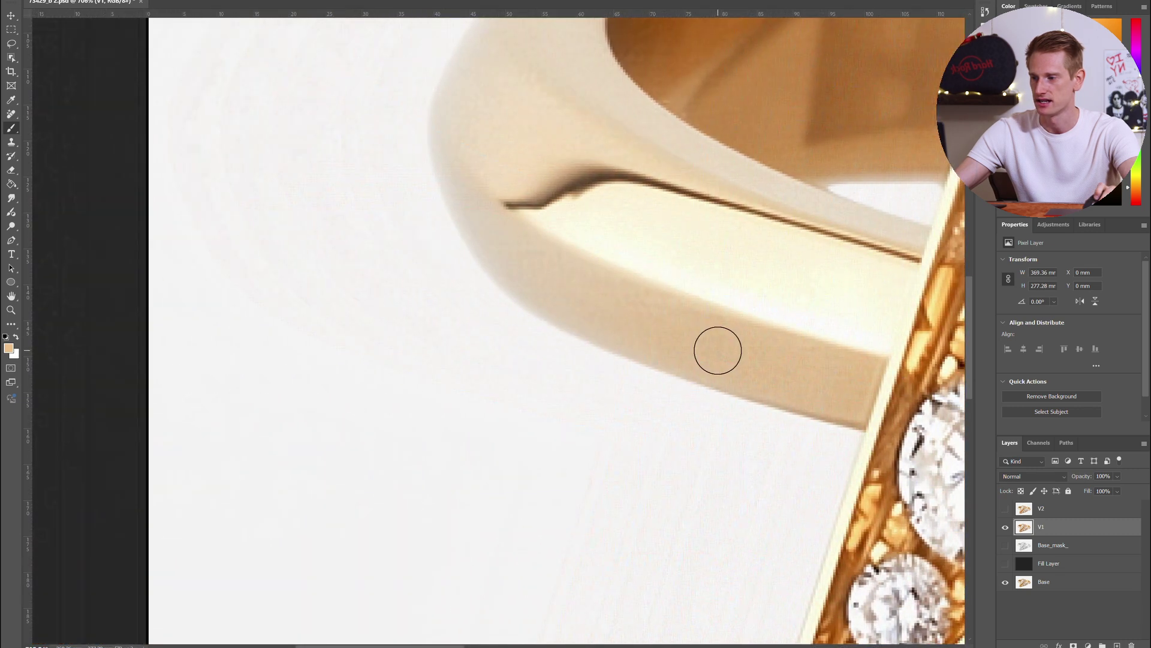
{"action": "scroll", "coordinate": [717, 347], "scroll_direction": "up", "scroll_amount": 4}
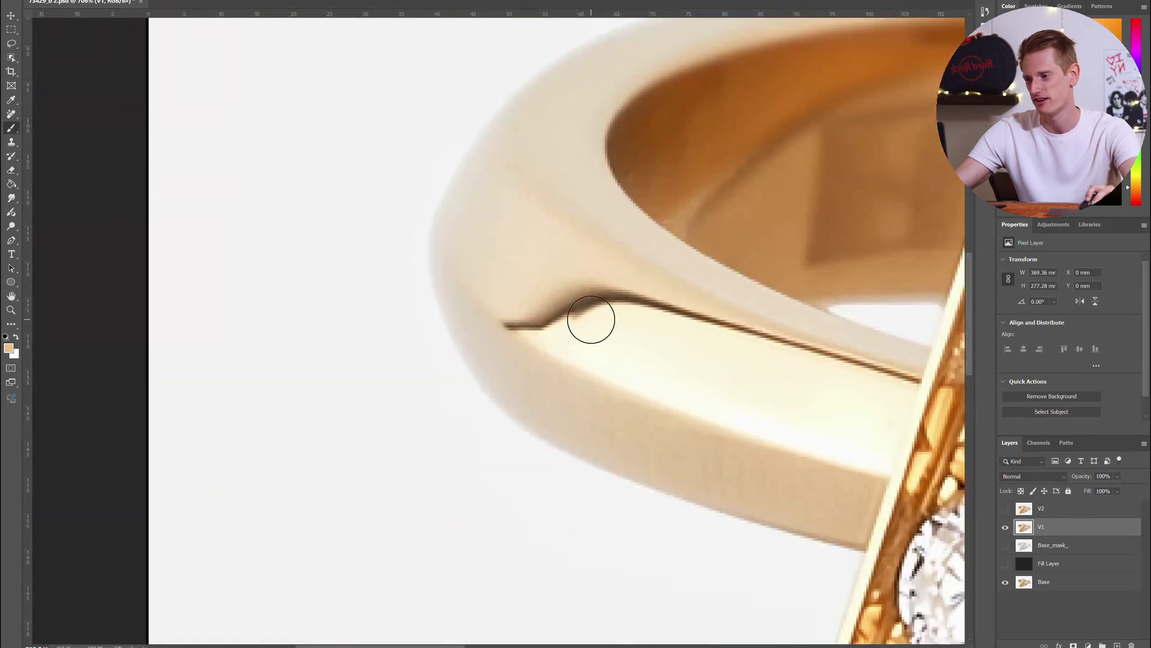
- Brush dark shading along the groove where the band bends
{"action": "mouse_move", "coordinate": [592, 319]}
{"action": "left_mouse_down"}
{"action": "mouse_move", "coordinate": [521, 329]}
{"action": "mouse_move", "coordinate": [581, 308]}
{"action": "mouse_move", "coordinate": [537, 330]}
{"action": "left_mouse_up"}
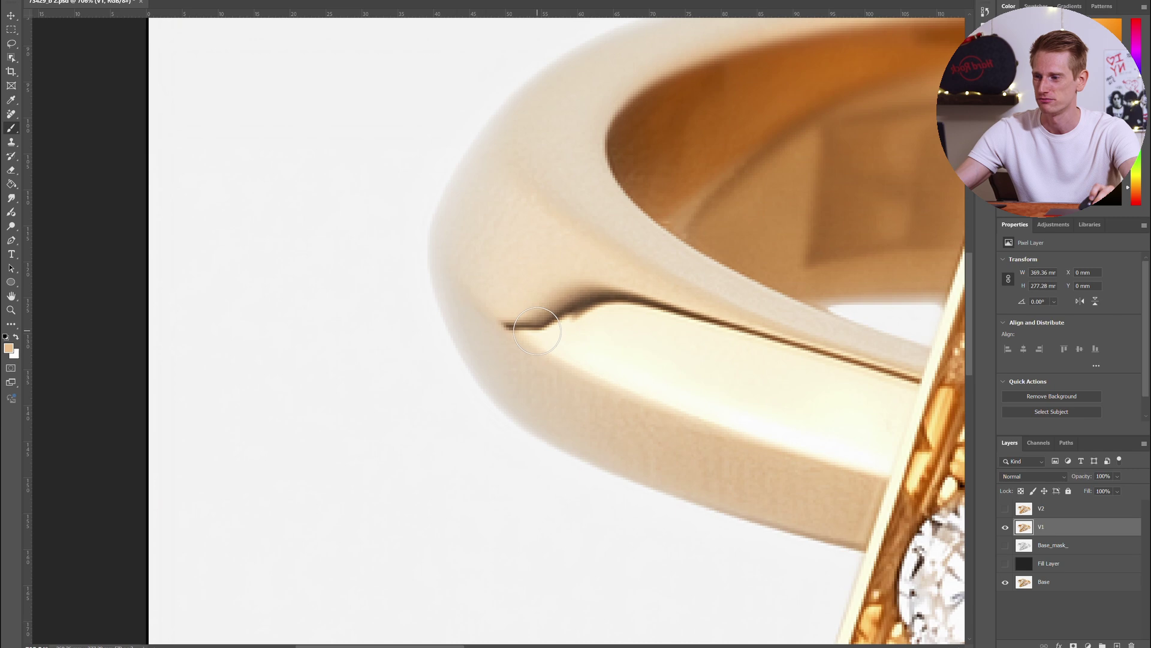
{"action": "scroll", "coordinate": [538, 330], "scroll_direction": "up", "scroll_amount": 4}
{"action": "scroll", "coordinate": [537, 330], "scroll_direction": "left", "scroll_amount": 1}
{"action": "scroll", "coordinate": [537, 330], "scroll_direction": "down", "scroll_amount": 4}
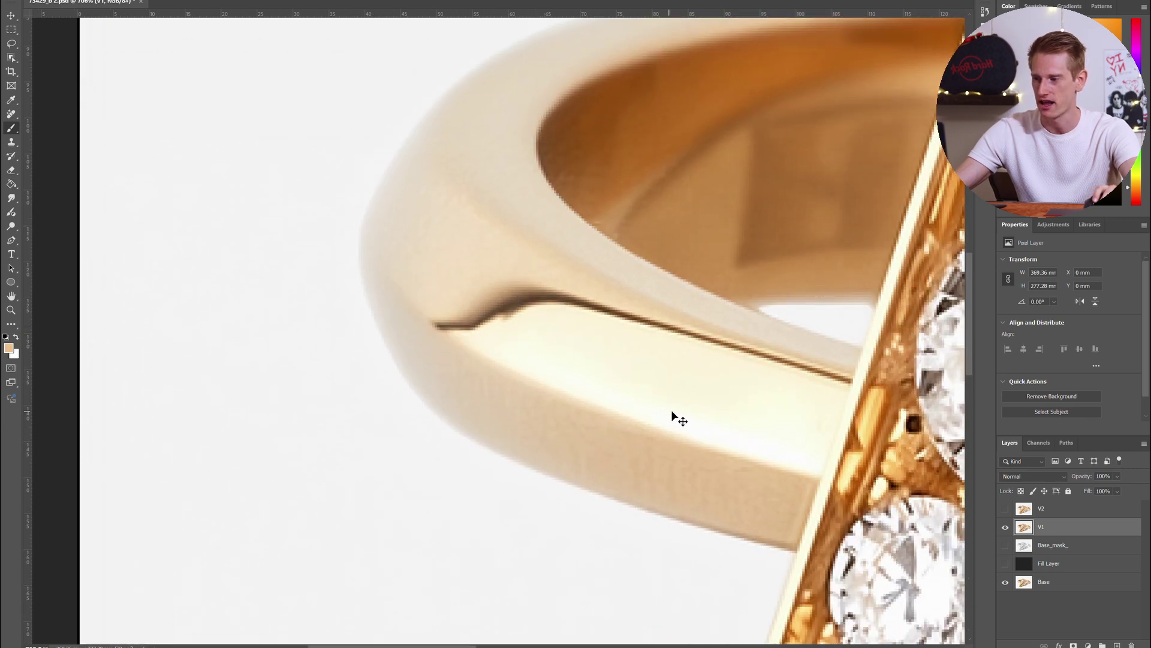
{"action": "scroll", "coordinate": [563, 366], "scroll_direction": "up", "scroll_amount": 2}
{"action": "scroll", "coordinate": [563, 365], "scroll_direction": "right", "scroll_amount": 15}
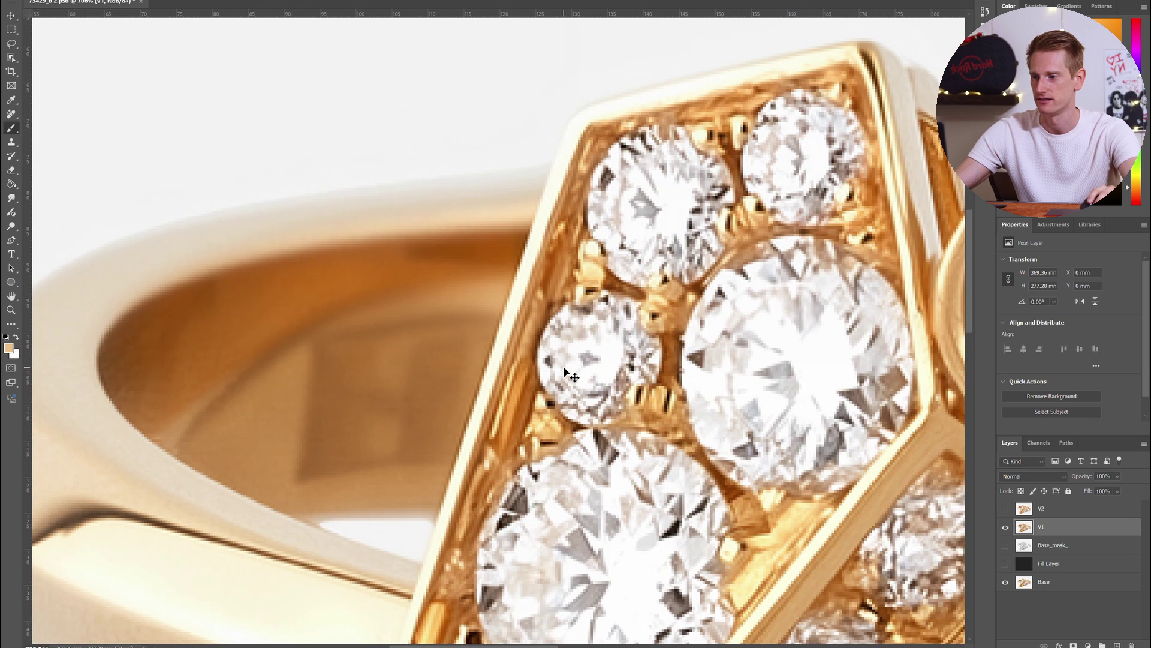
{"action": "scroll", "coordinate": [563, 366], "scroll_direction": "down", "scroll_amount": 8}
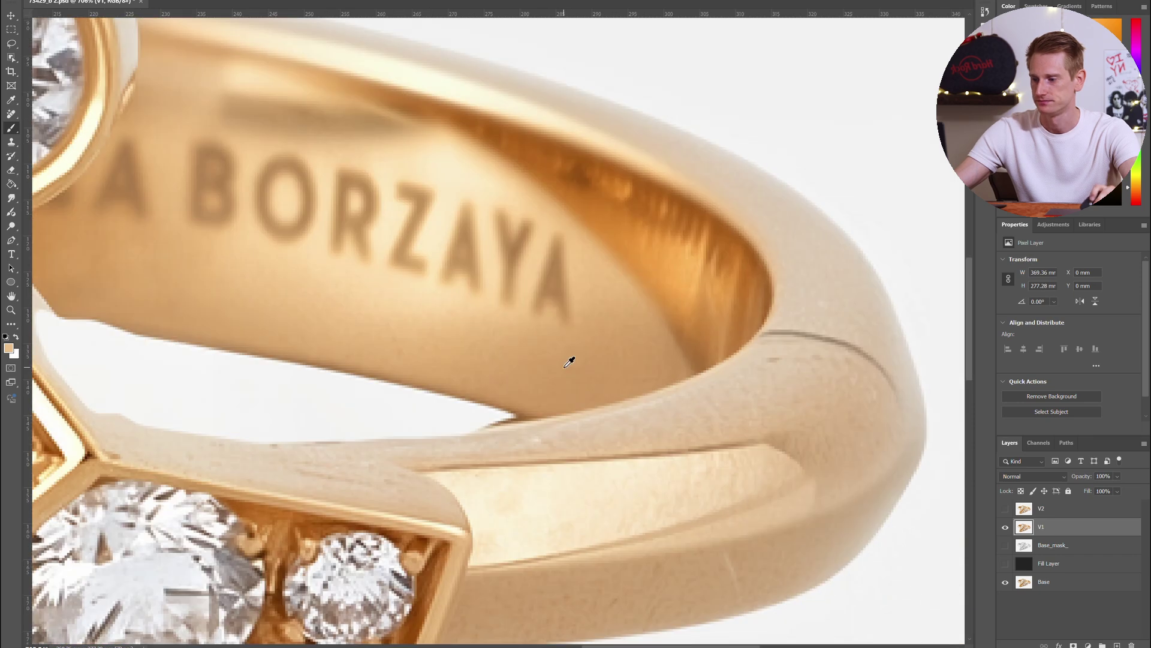
{"action": "scroll", "coordinate": [564, 367], "scroll_direction": "left", "scroll_amount": 1}
{"action": "scroll", "coordinate": [564, 367], "scroll_direction": "up", "scroll_amount": 7}
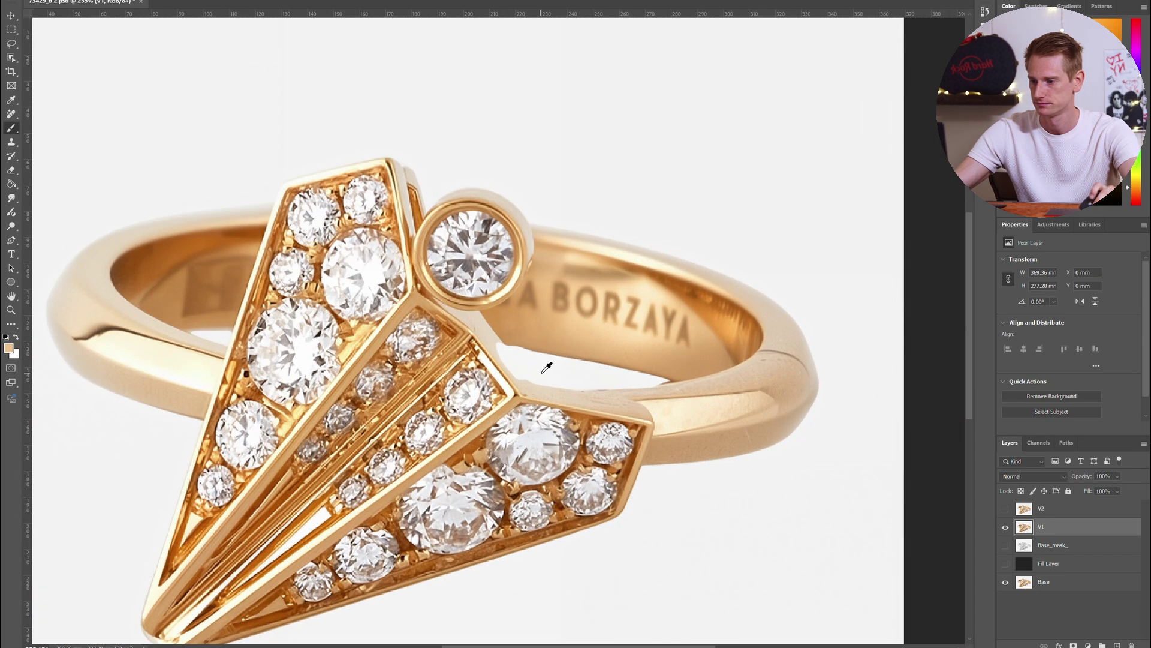
{"action": "scroll", "coordinate": [817, 379], "scroll_direction": "up", "scroll_amount": 2}
{"action": "scroll", "coordinate": [738, 380], "scroll_direction": "down", "scroll_amount": 1}
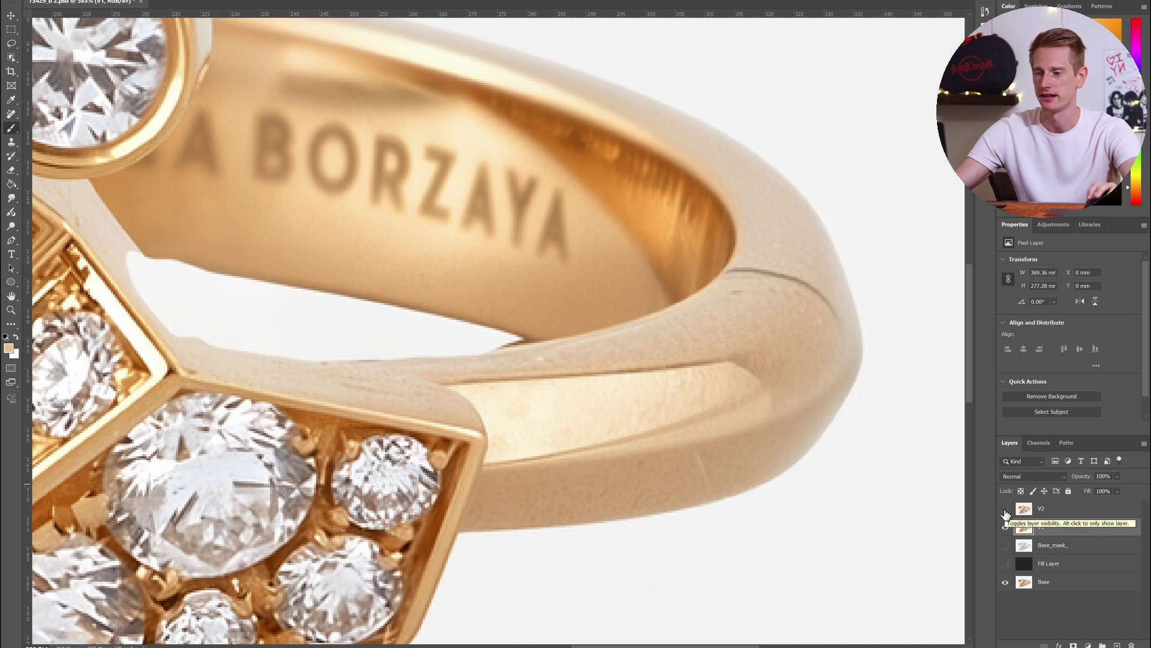
- Flip V2's visibility repeatedly against V1, ending with the glossier V2 shown
{"action": "left_click", "coordinate": [1005, 509]}
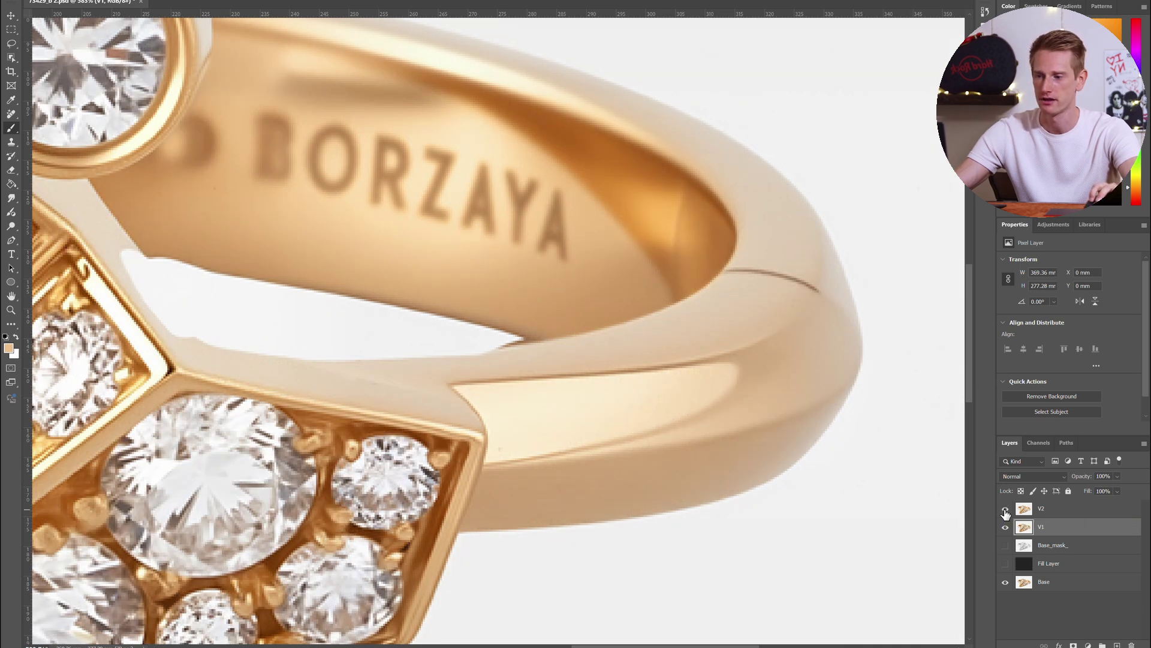
{"action": "left_click", "coordinate": [1005, 509]}
{"action": "left_click", "coordinate": [1006, 509]}
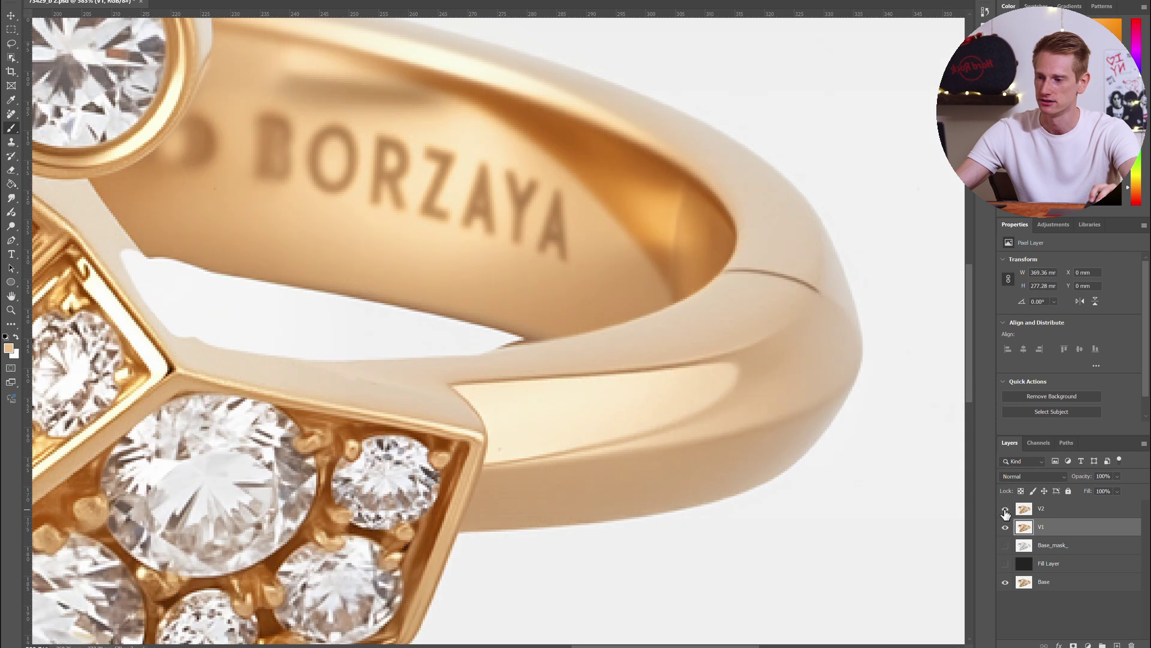
{"action": "left_click", "coordinate": [1005, 509]}
{"action": "left_click", "coordinate": [1006, 509]}
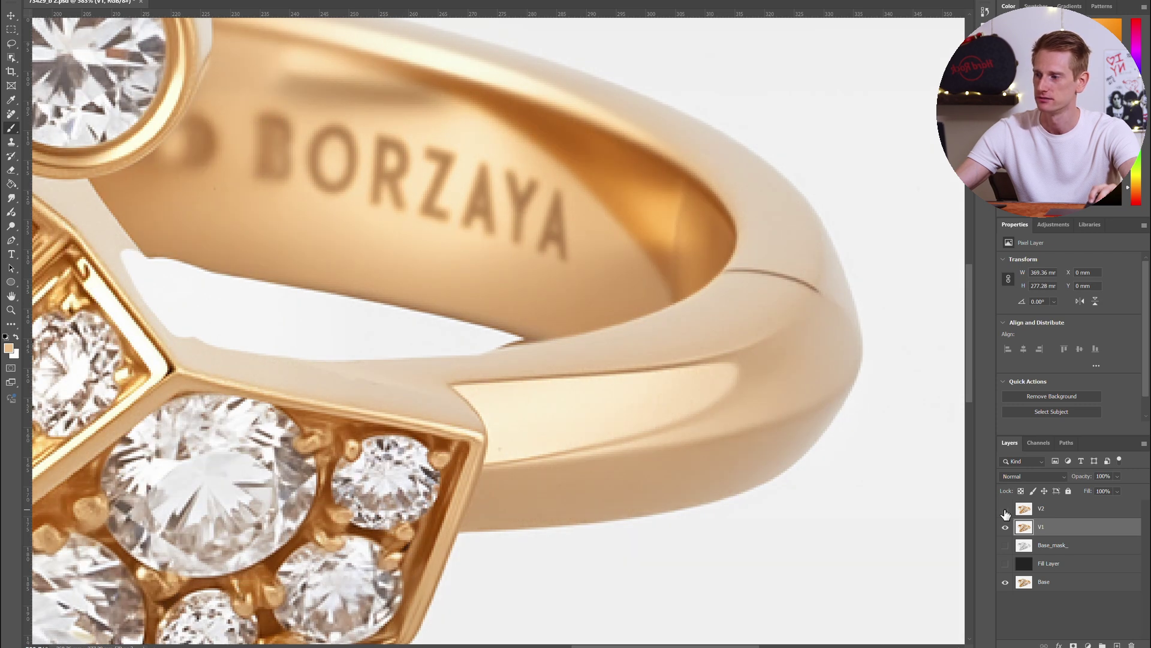
{"action": "left_click", "coordinate": [1005, 509]}
{"action": "left_click", "coordinate": [1006, 511]}
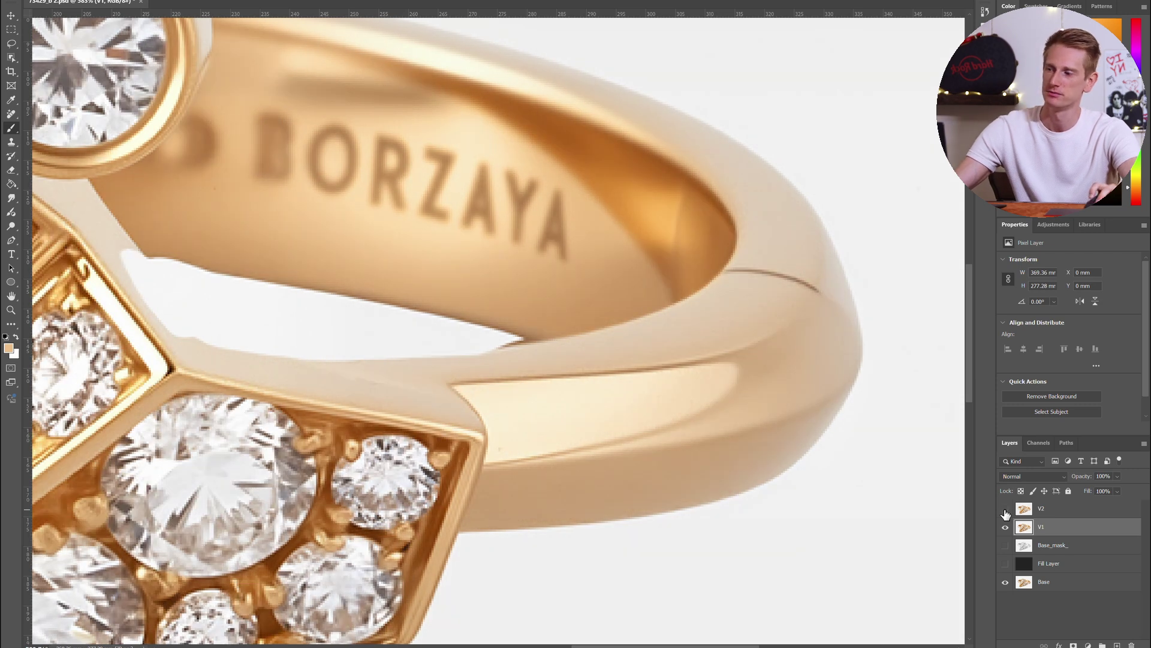
{"action": "left_click", "coordinate": [1005, 510]}
{"action": "left_click", "coordinate": [1005, 511]}
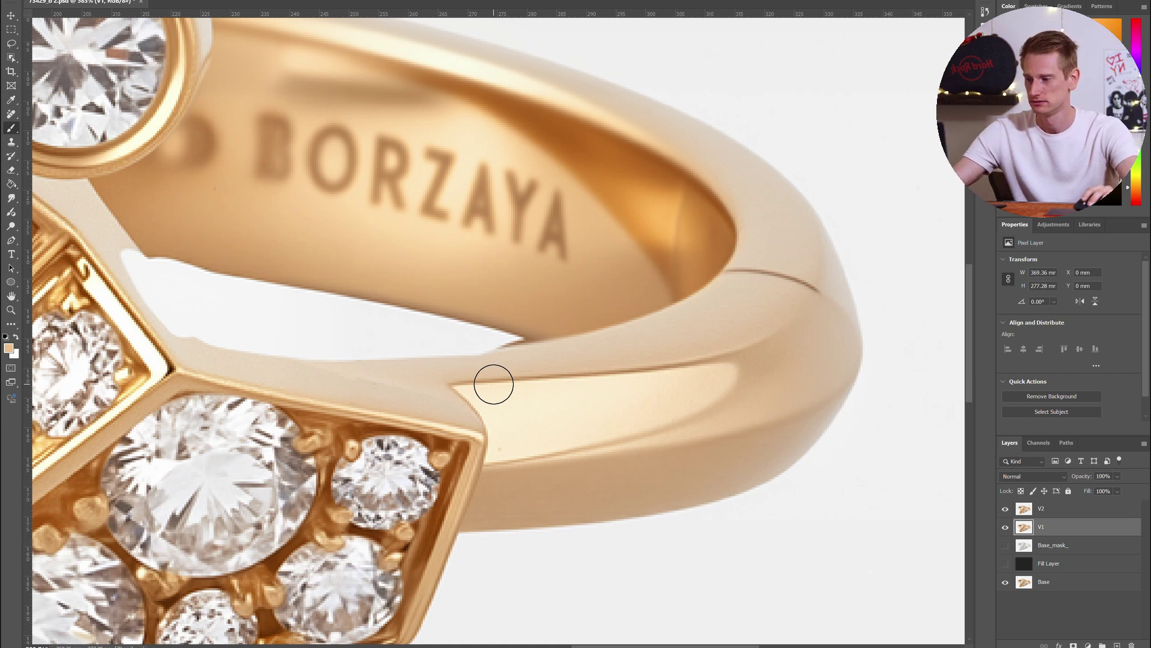
- Hide V2 to view the textured V1, then show the smoother V2 again
{"action": "scroll", "coordinate": [372, 390], "scroll_direction": "up", "scroll_amount": 4}
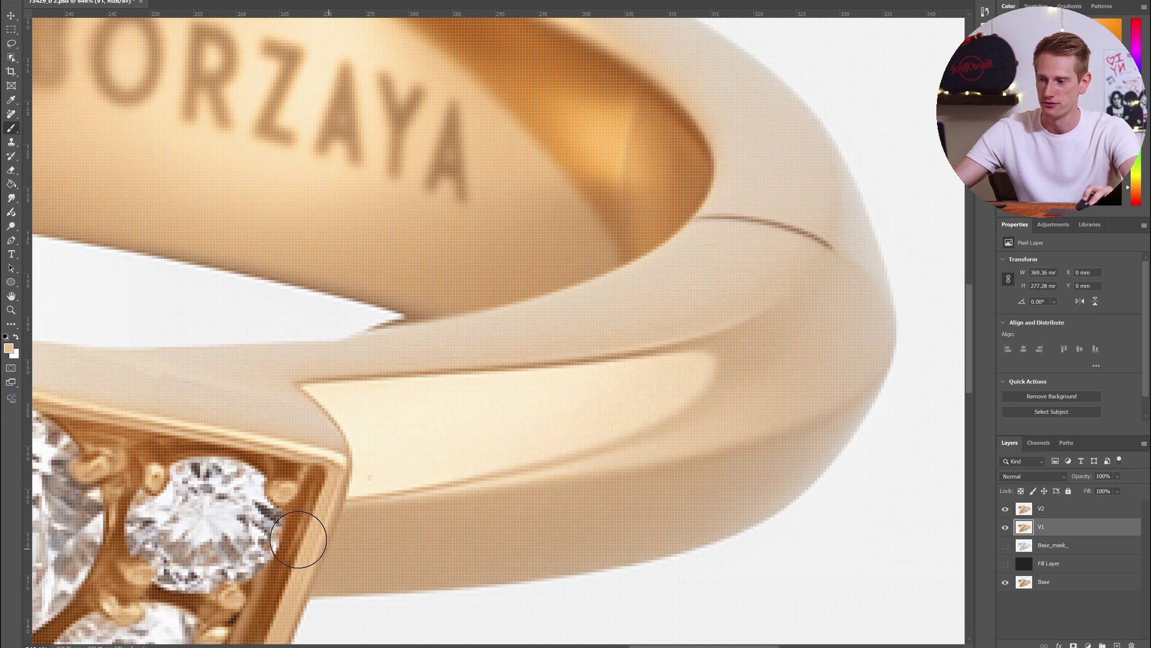
{"action": "left_click", "coordinate": [1006, 509]}
{"action": "scroll", "coordinate": [694, 416], "scroll_direction": "down", "scroll_amount": 3}
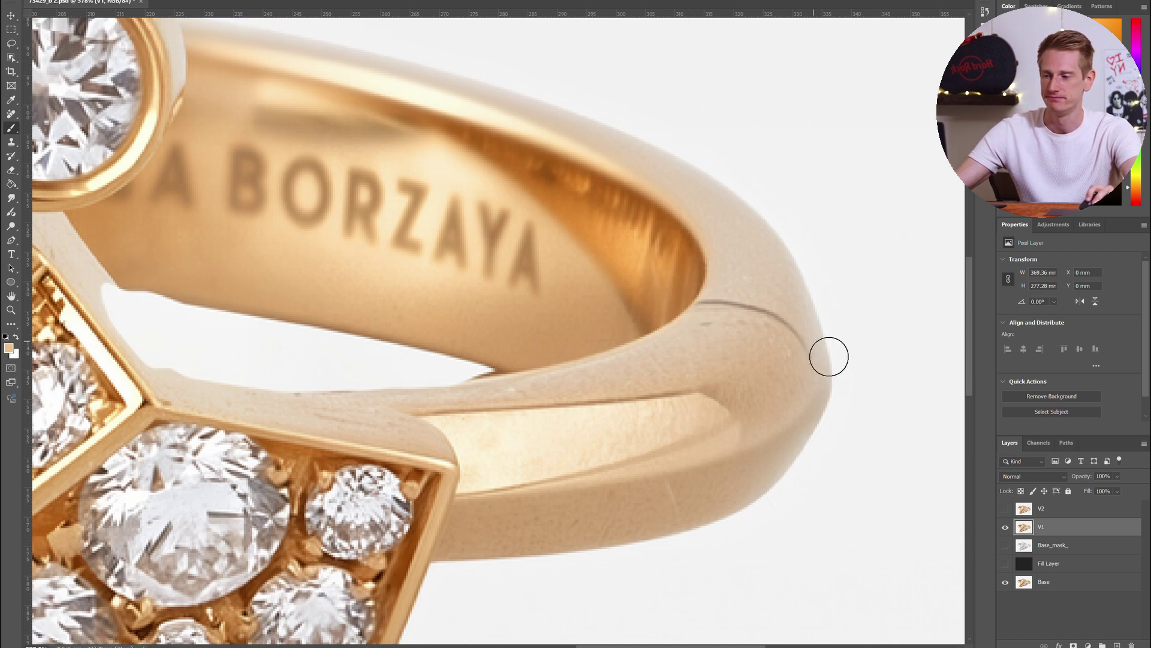
{"action": "left_click", "coordinate": [1006, 510]}
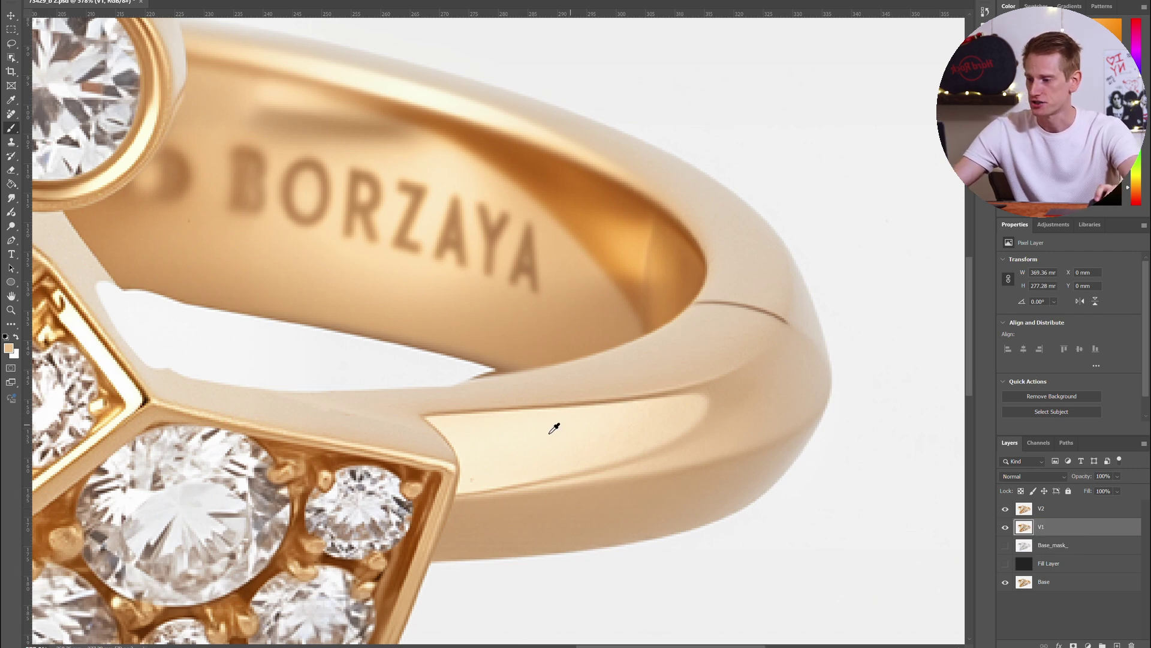
{"action": "scroll", "coordinate": [552, 423], "scroll_direction": "up", "scroll_amount": 3}
{"action": "scroll", "coordinate": [450, 442], "scroll_direction": "left", "scroll_amount": 2}
{"action": "scroll", "coordinate": [427, 432], "scroll_direction": "left", "scroll_amount": 1}
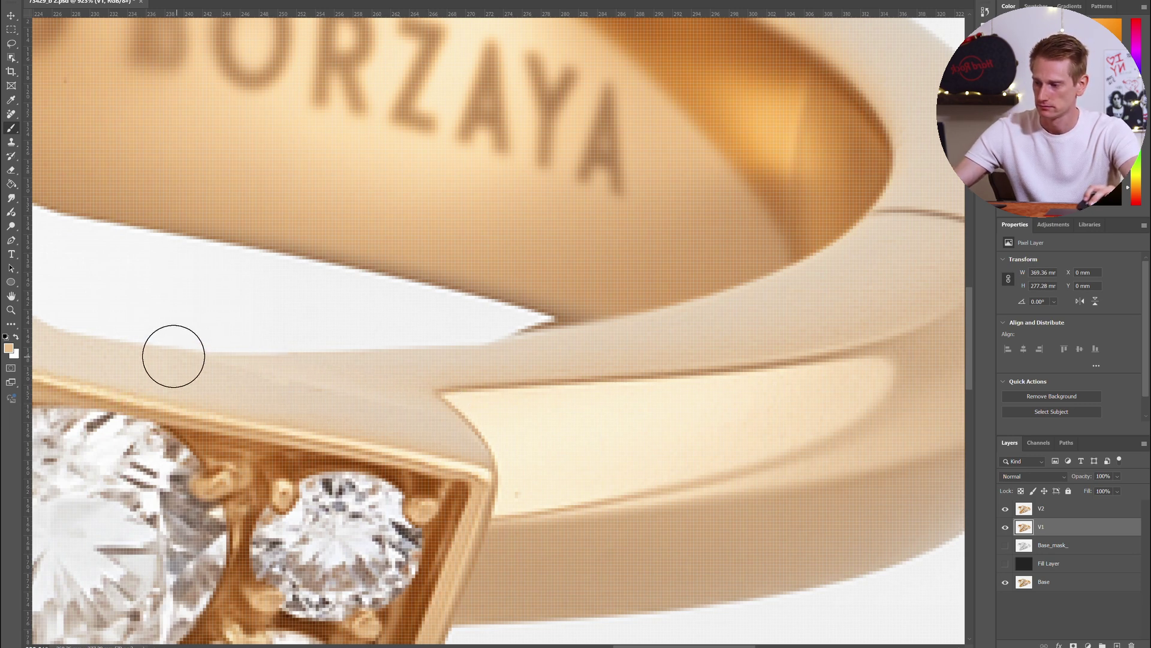
{"action": "scroll", "coordinate": [519, 406], "scroll_direction": "down", "scroll_amount": 1}
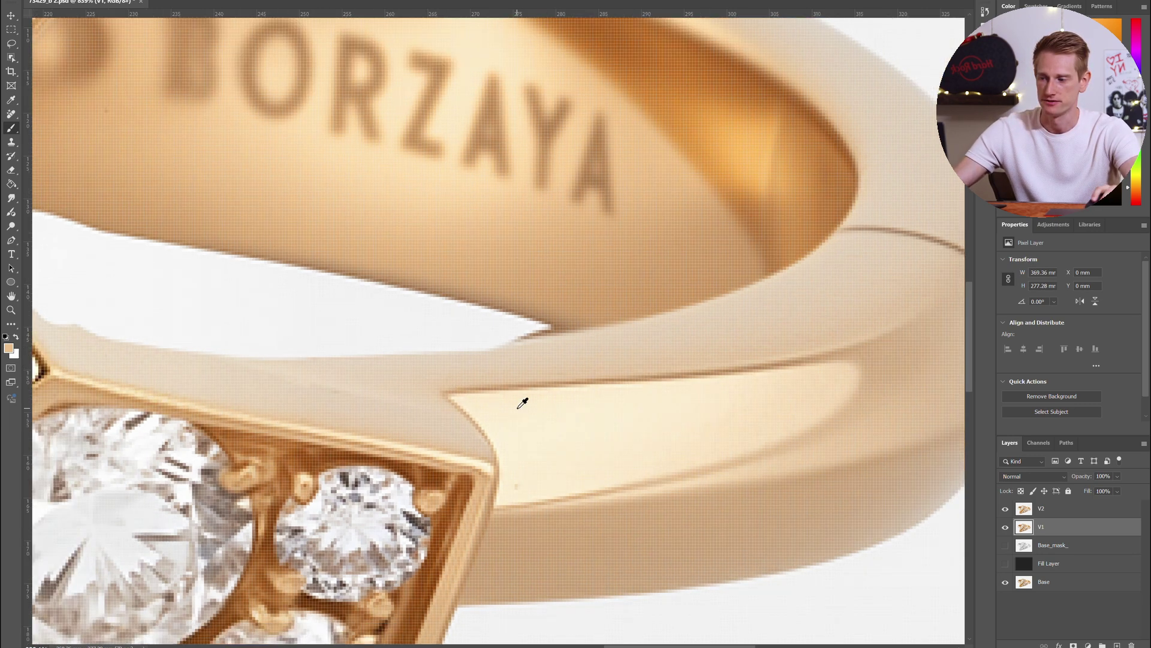
{"action": "scroll", "coordinate": [522, 404], "scroll_direction": "down", "scroll_amount": 3}
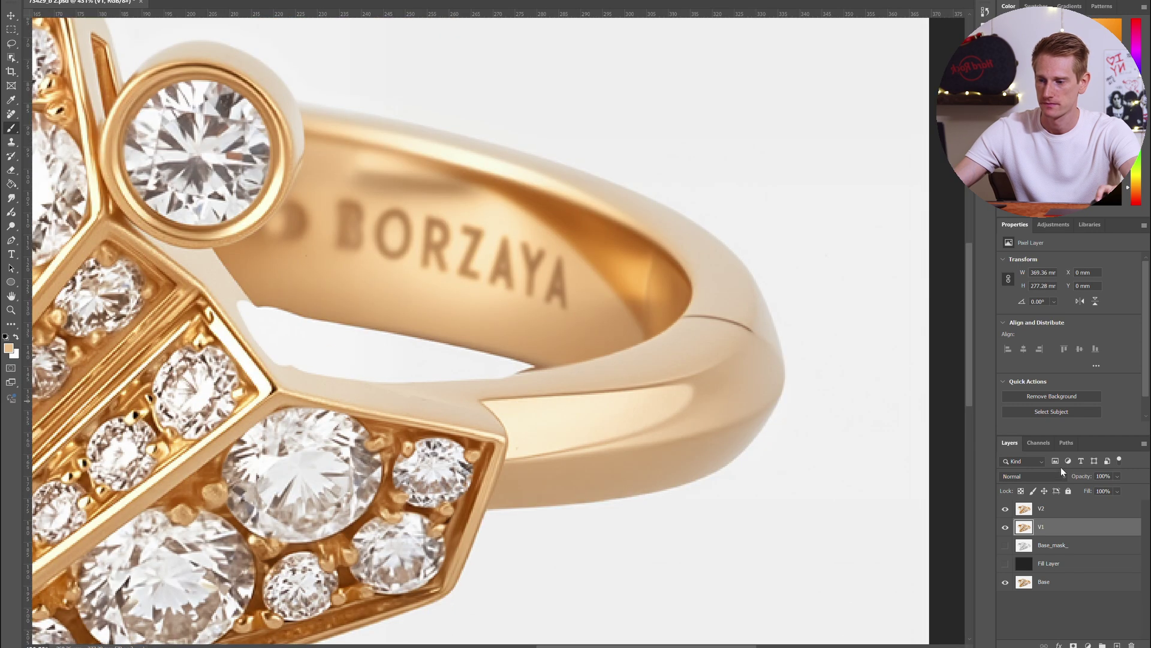
- Flick V2 repeatedly to compare the V1 and V2 engravings, leaving V2 hidden
{"action": "left_click", "coordinate": [1006, 509]}
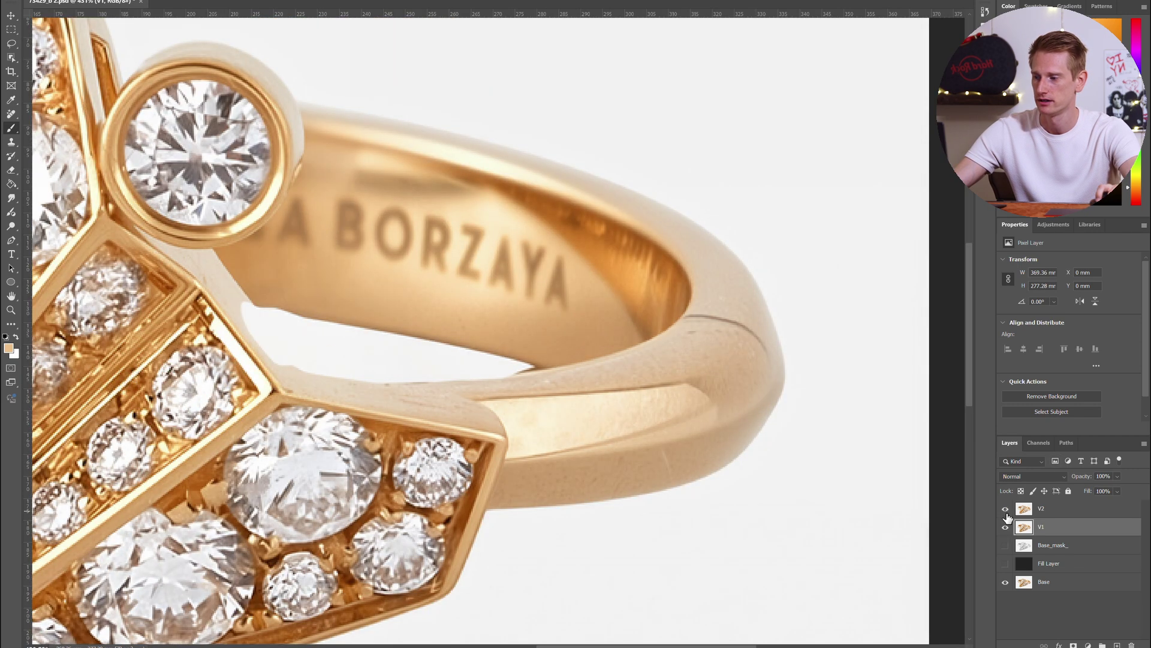
{"action": "left_click", "coordinate": [1006, 509]}
{"action": "scroll", "coordinate": [282, 347], "scroll_direction": "up", "scroll_amount": 2}
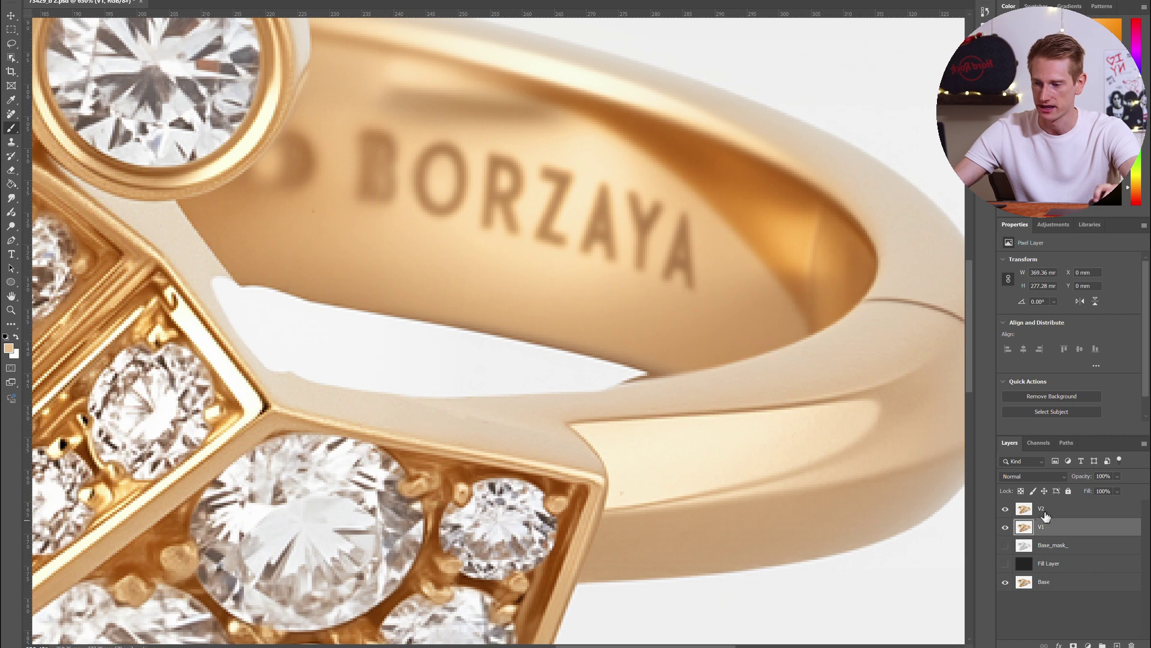
{"action": "left_click", "coordinate": [1006, 511]}
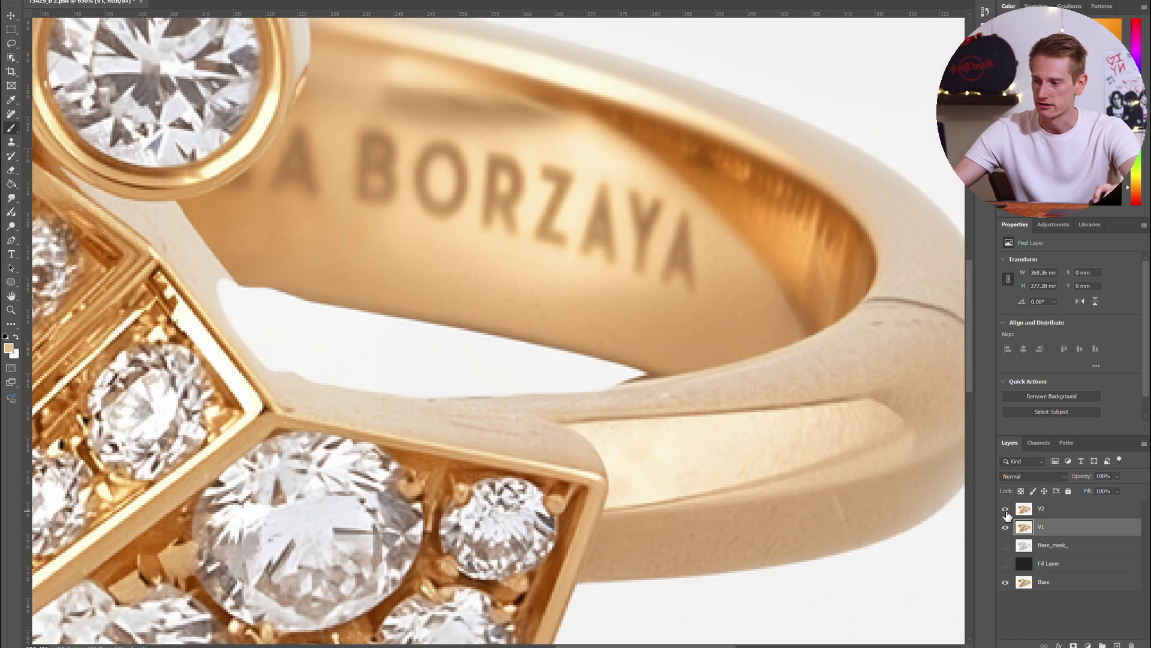
{"action": "left_click", "coordinate": [1005, 509]}
{"action": "left_click", "coordinate": [1005, 510]}
{"action": "left_click", "coordinate": [1006, 509]}
{"action": "left_click", "coordinate": [1005, 509]}
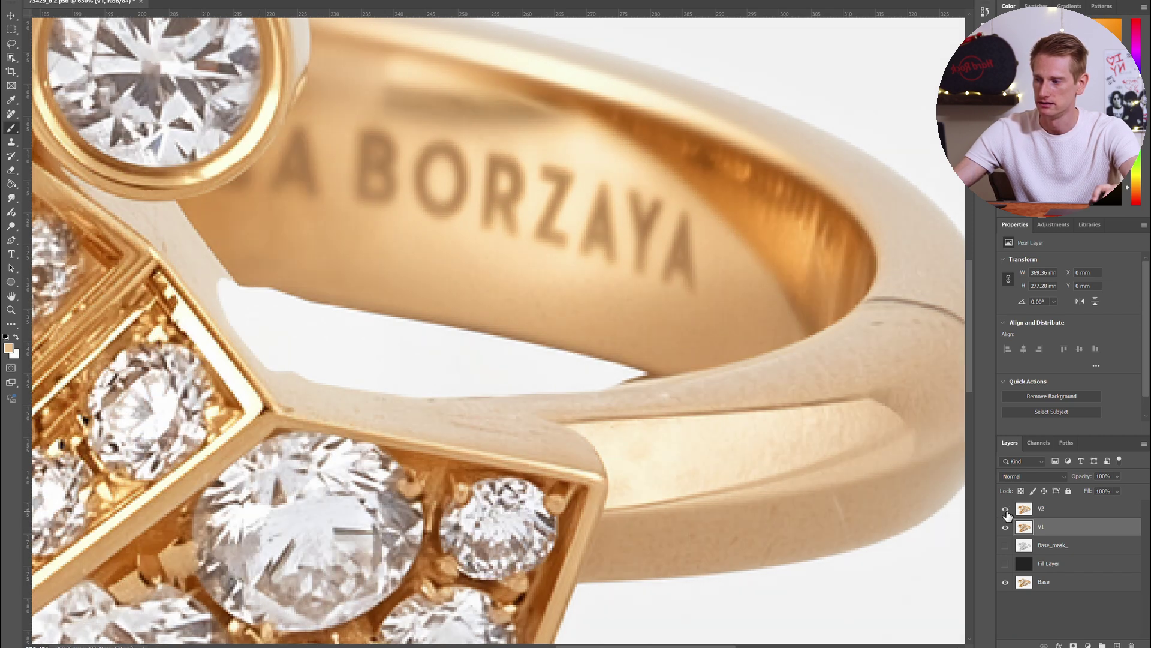
{"action": "left_click", "coordinate": [1006, 510]}
{"action": "left_click", "coordinate": [1006, 510]}
{"action": "left_click", "coordinate": [1006, 510]}
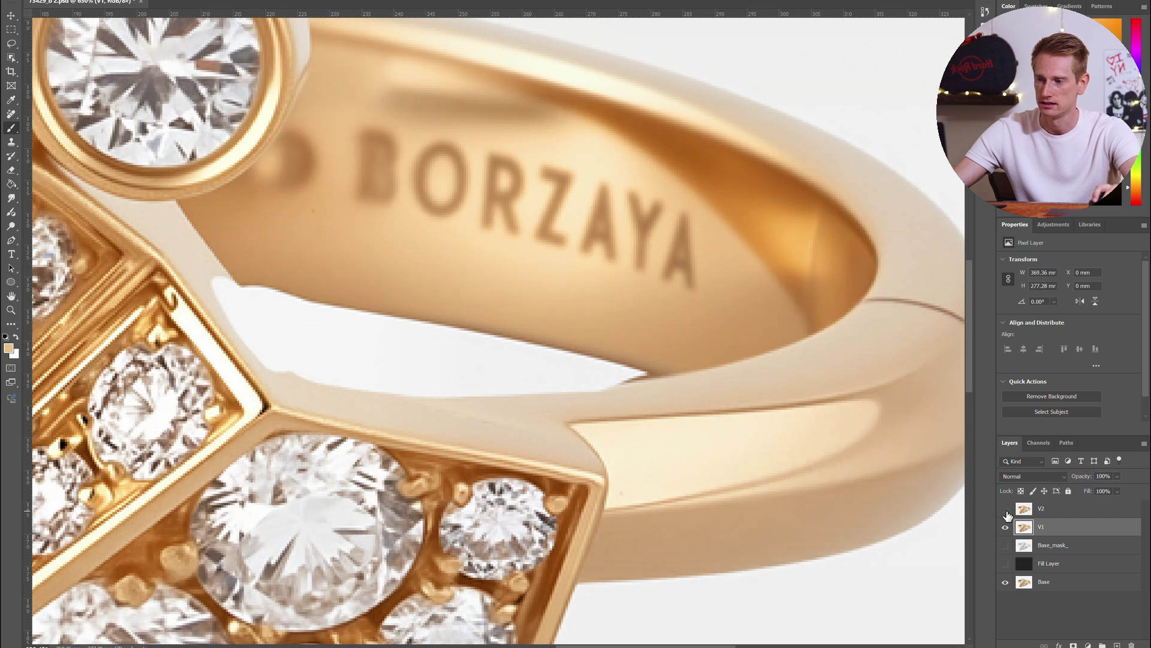
{"action": "left_click", "coordinate": [1006, 510]}
{"action": "scroll", "coordinate": [774, 309], "scroll_direction": "down", "scroll_amount": 6}
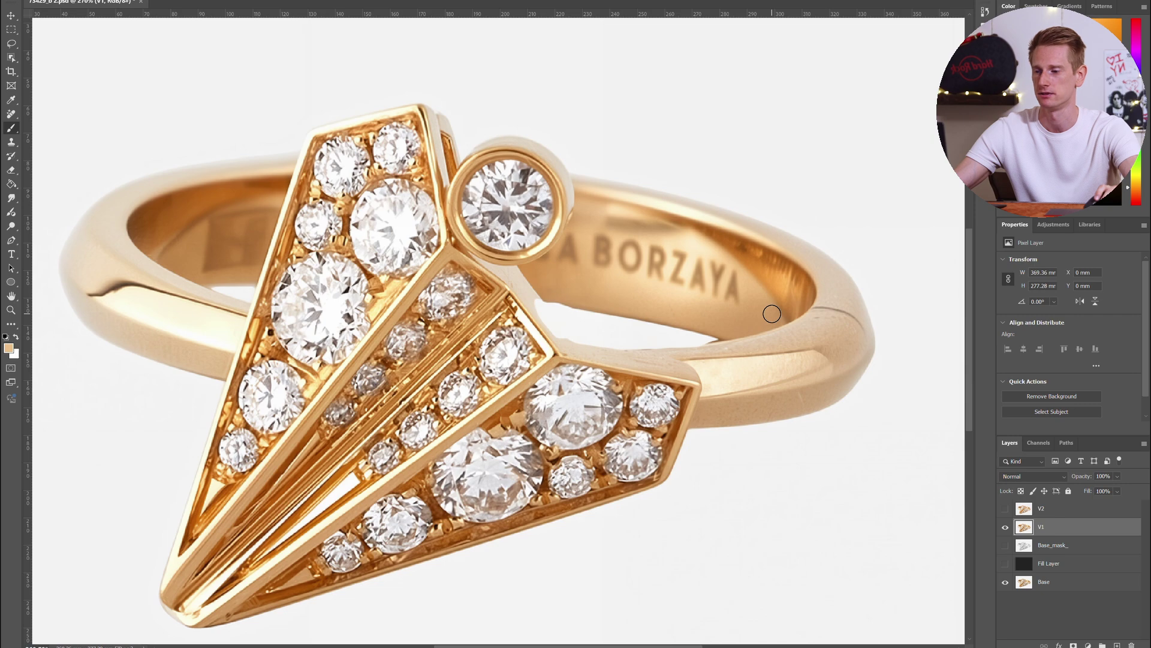
- Zoom into the band's crack, compare V1 and V2 against Base, then re-enable both
{"action": "scroll", "coordinate": [281, 303], "scroll_direction": "up", "scroll_amount": 6}
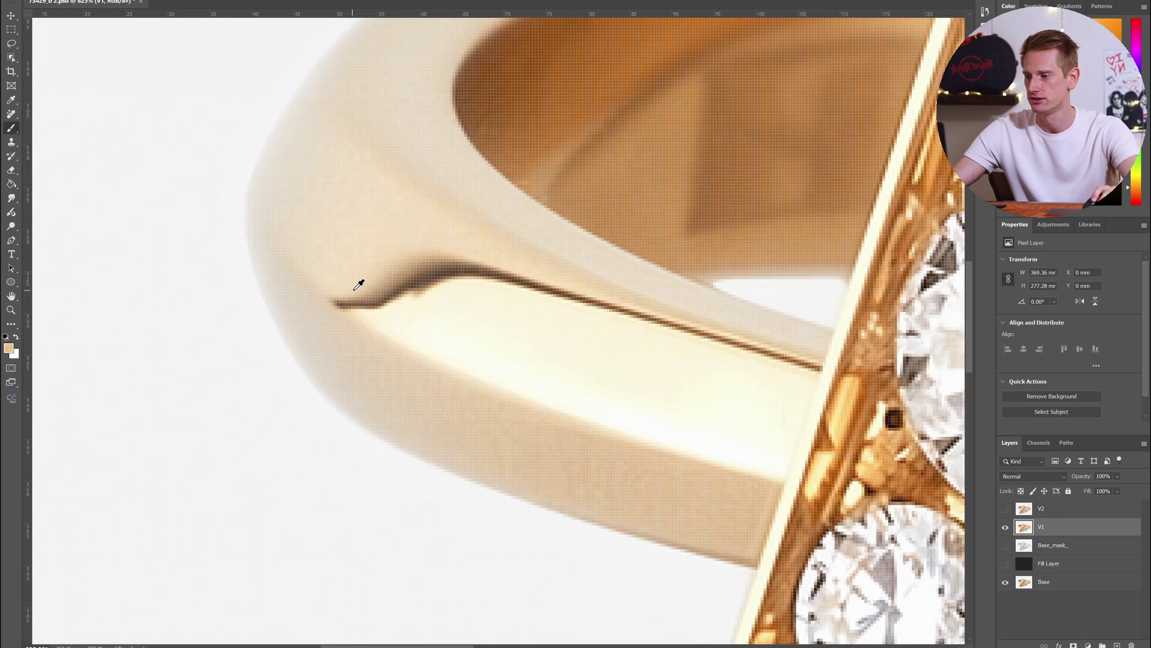
{"action": "scroll", "coordinate": [437, 281], "scroll_direction": "up", "scroll_amount": 1}
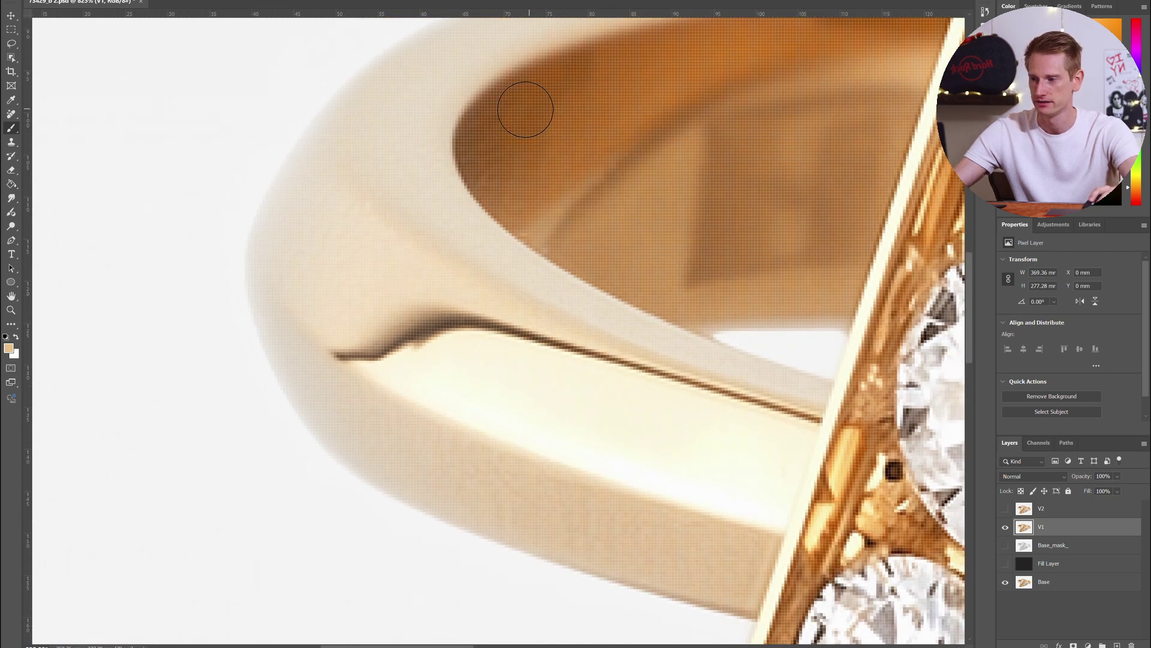
{"action": "left_click", "coordinate": [1004, 527]}
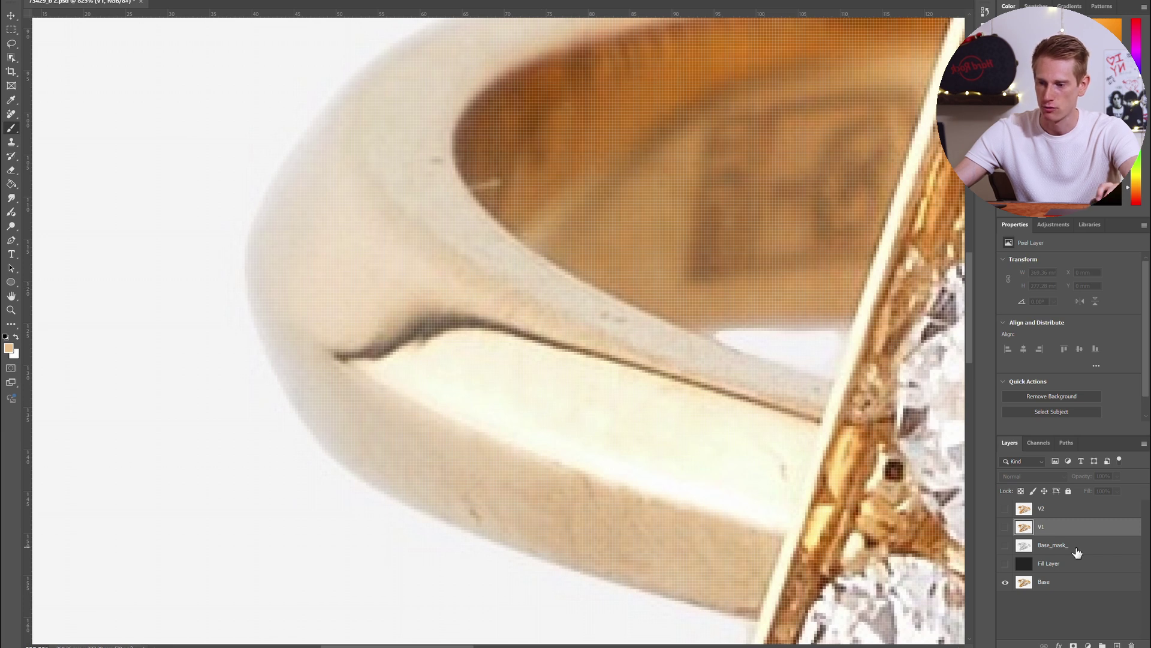
{"action": "left_click", "coordinate": [1004, 509]}
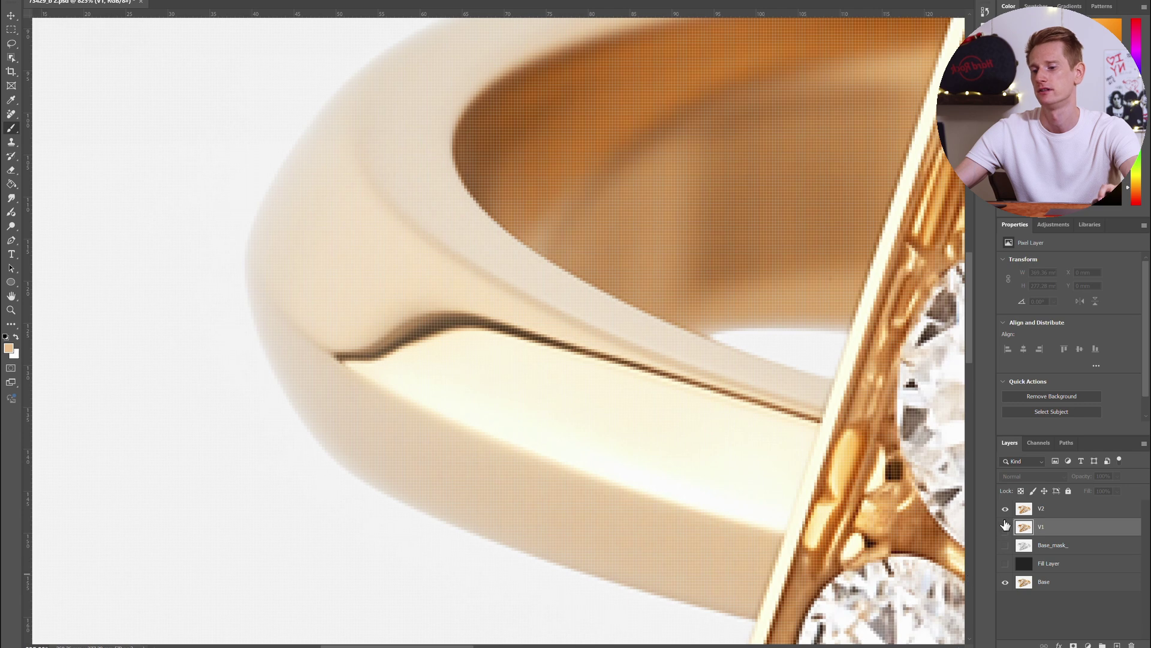
{"action": "left_click", "coordinate": [1006, 510]}
{"action": "left_click", "coordinate": [1006, 511]}
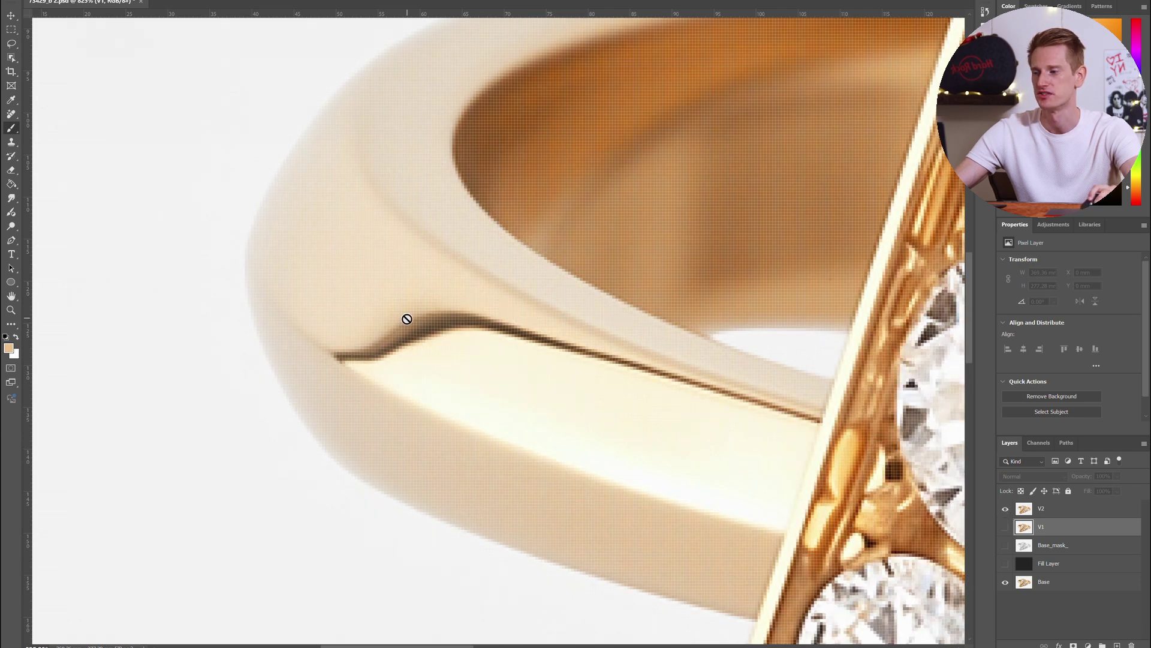
{"action": "scroll", "coordinate": [411, 321], "scroll_direction": "down", "scroll_amount": 2, "text": "alt"}
{"action": "scroll", "coordinate": [417, 321], "scroll_direction": "down", "scroll_amount": 3, "text": "alt"}
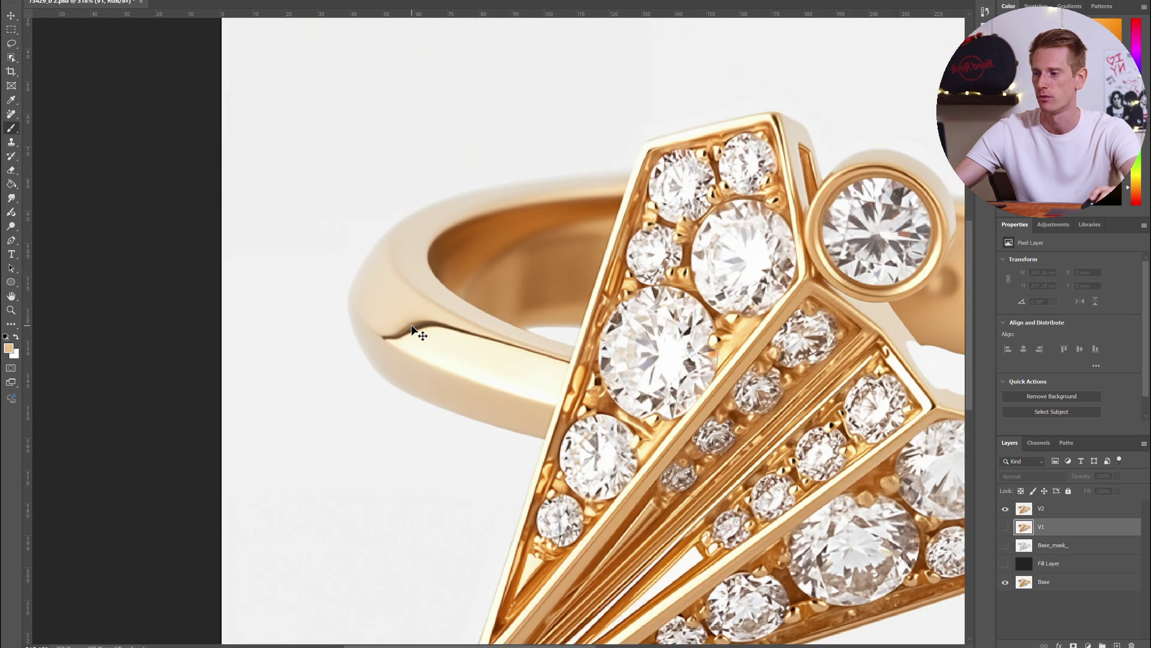
{"action": "scroll", "coordinate": [412, 326], "scroll_direction": "down", "scroll_amount": 1, "text": "alt"}
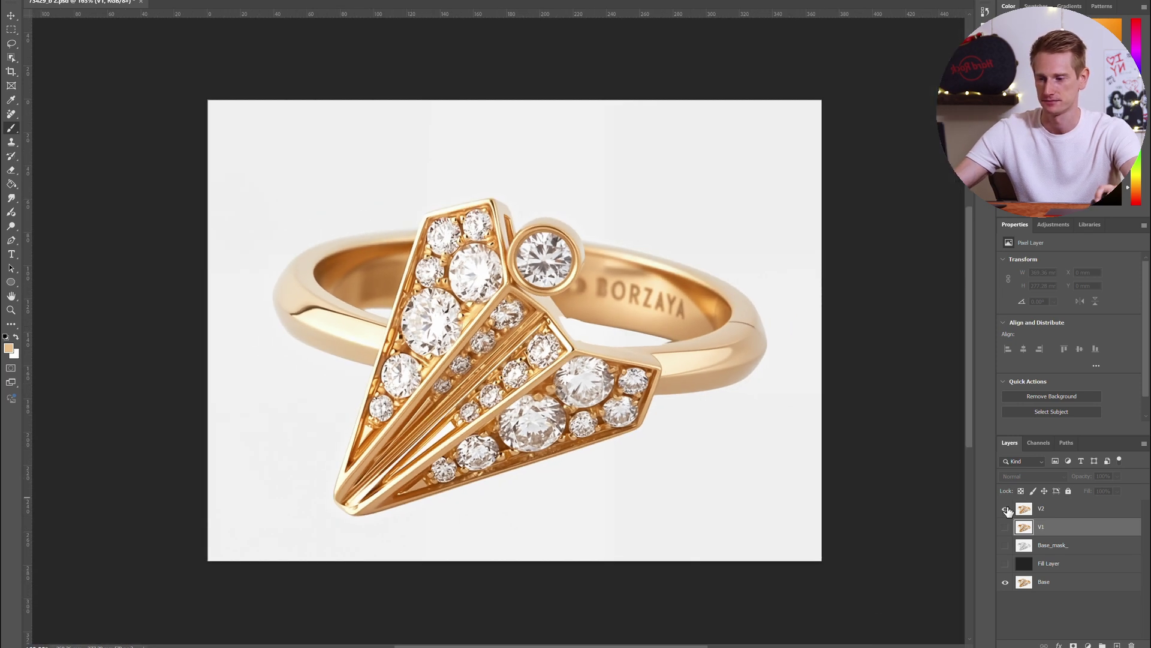
{"action": "left_click", "coordinate": [1005, 527]}
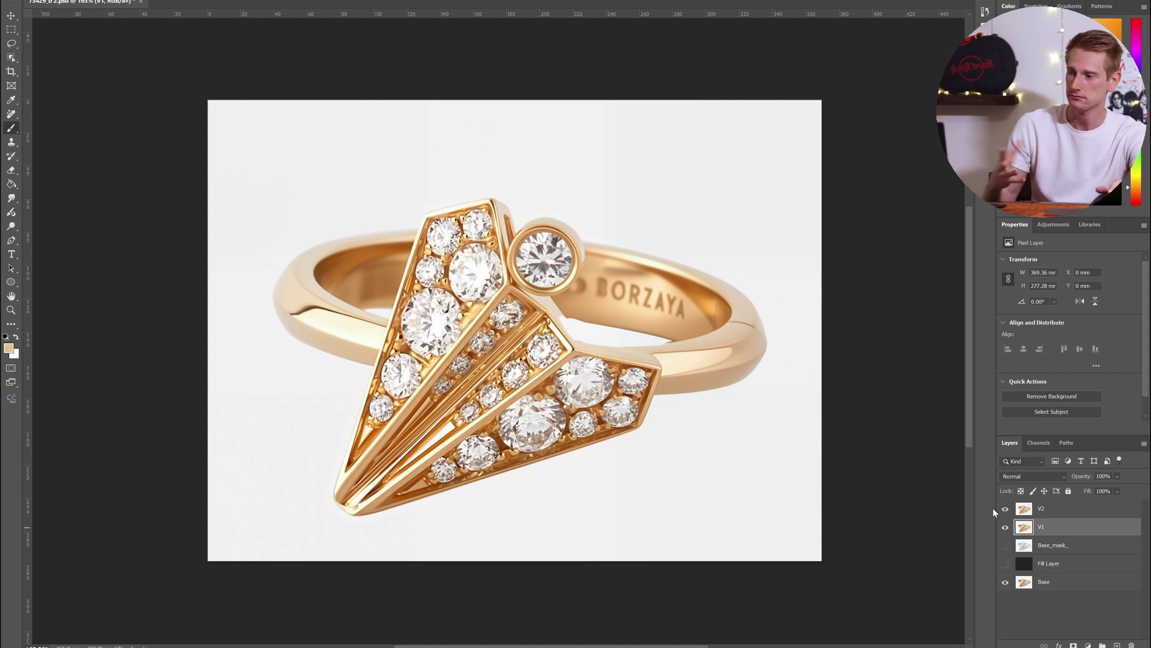
- Select layer V2 with the Eraser tool and hide the V1 and Base layers
{"action": "left_click", "coordinate": [1043, 511]}
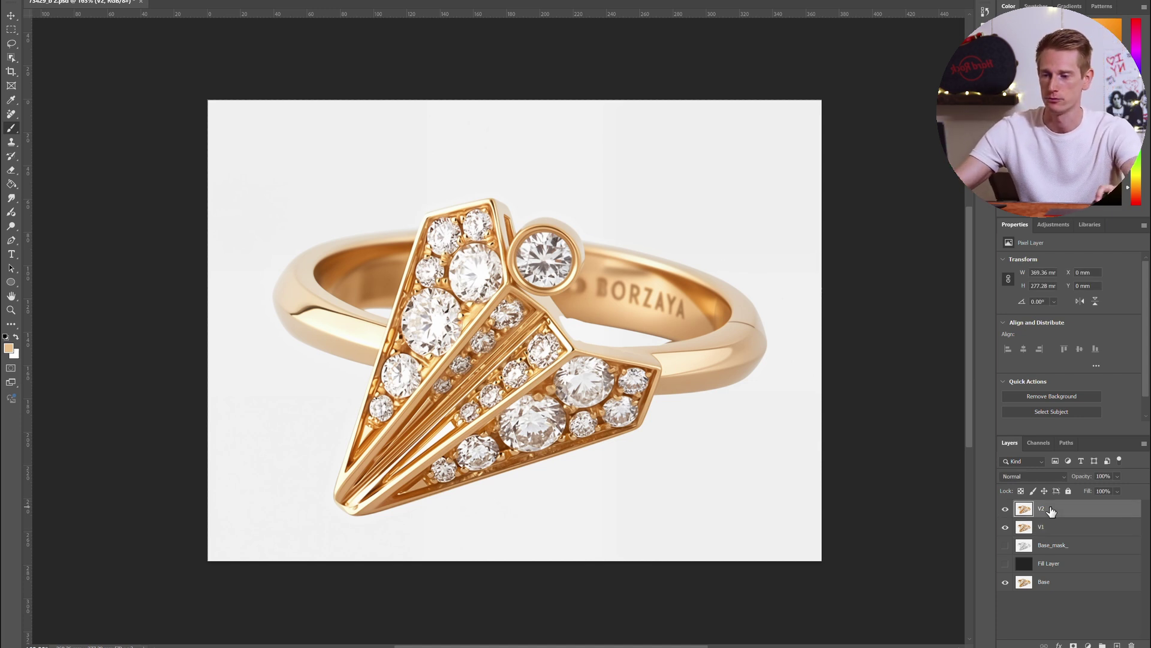
{"action": "scroll", "coordinate": [518, 264], "scroll_direction": "up", "scroll_amount": 3}
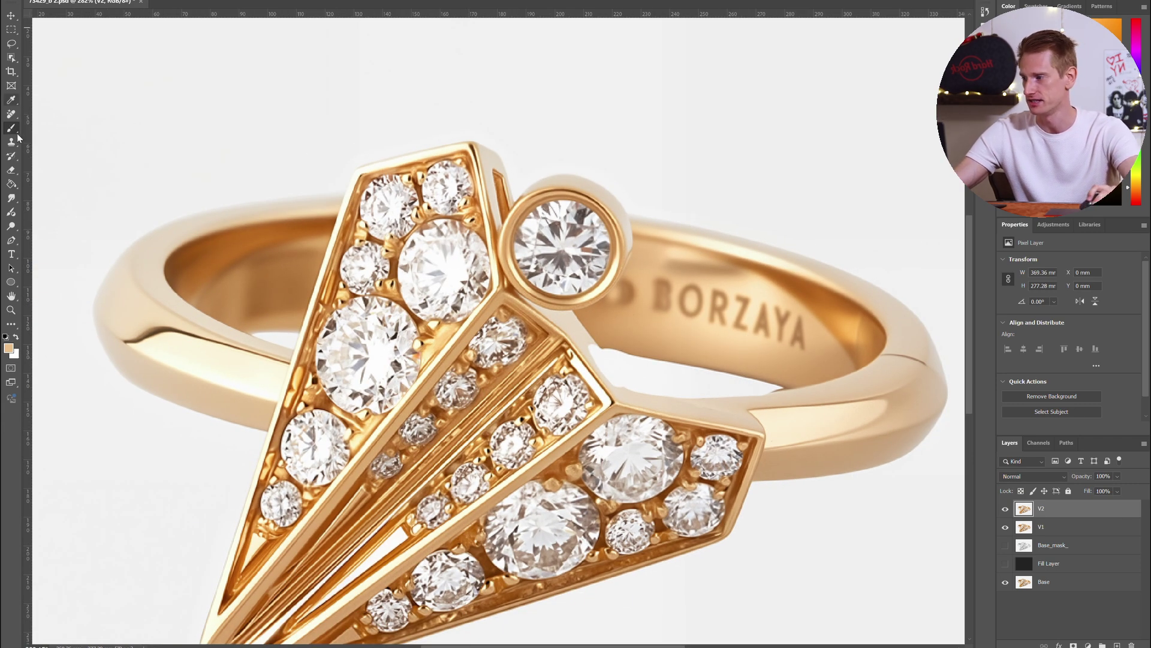
{"action": "left_click", "coordinate": [10, 170]}
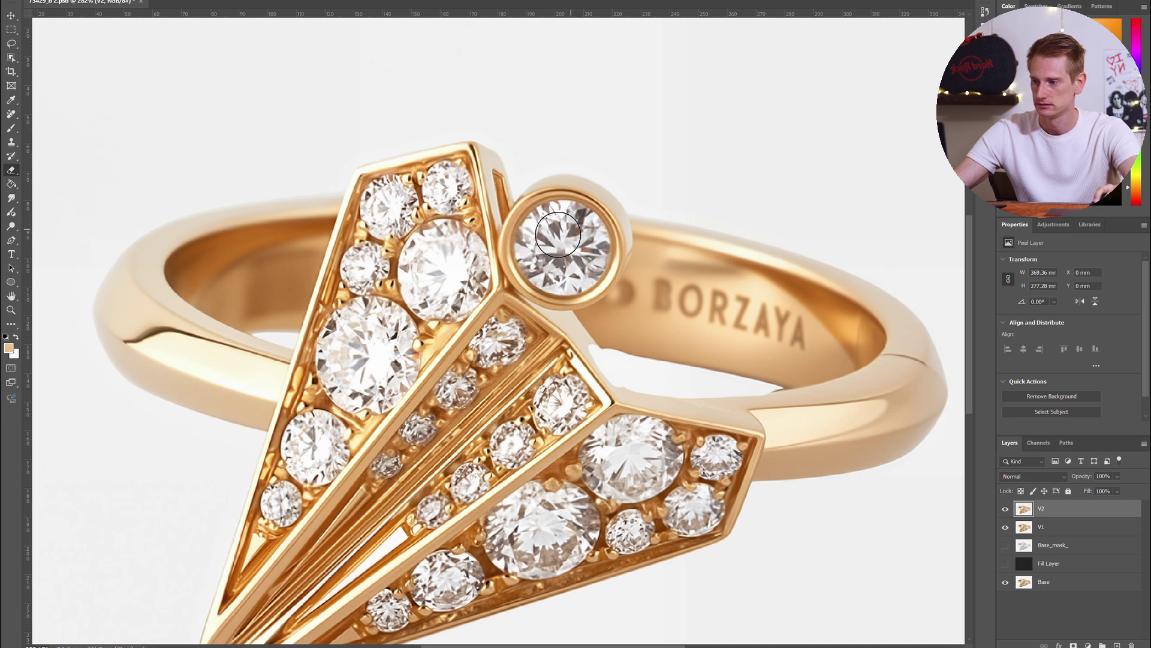
{"action": "left_click", "coordinate": [1005, 524]}
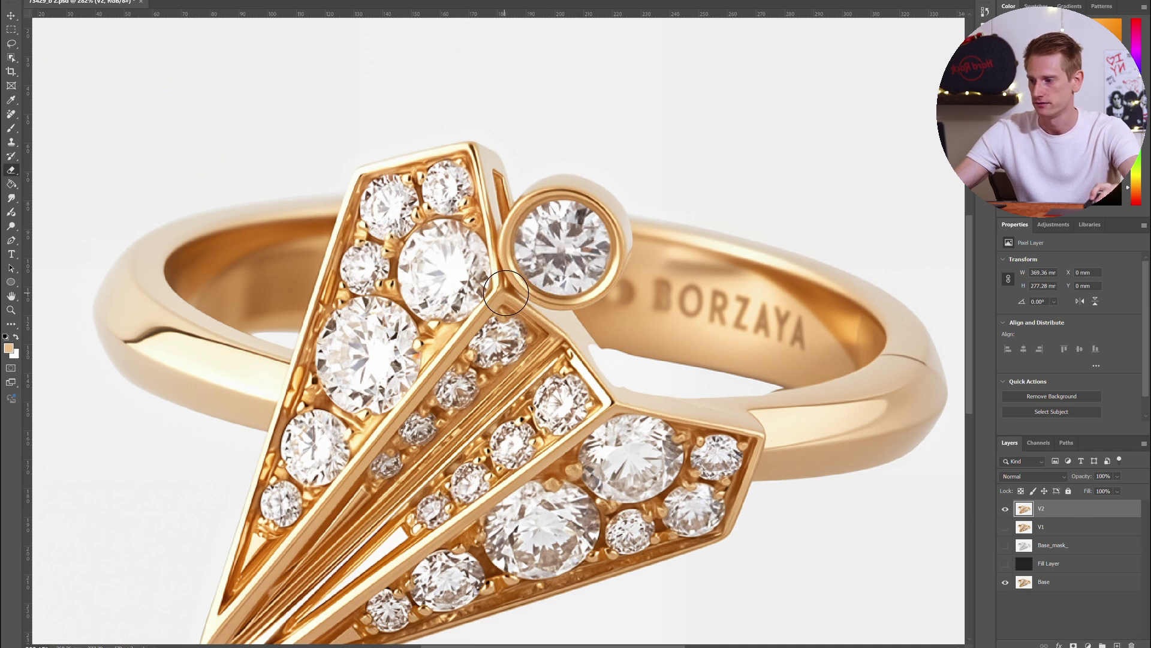
{"action": "left_click", "coordinate": [1005, 583]}
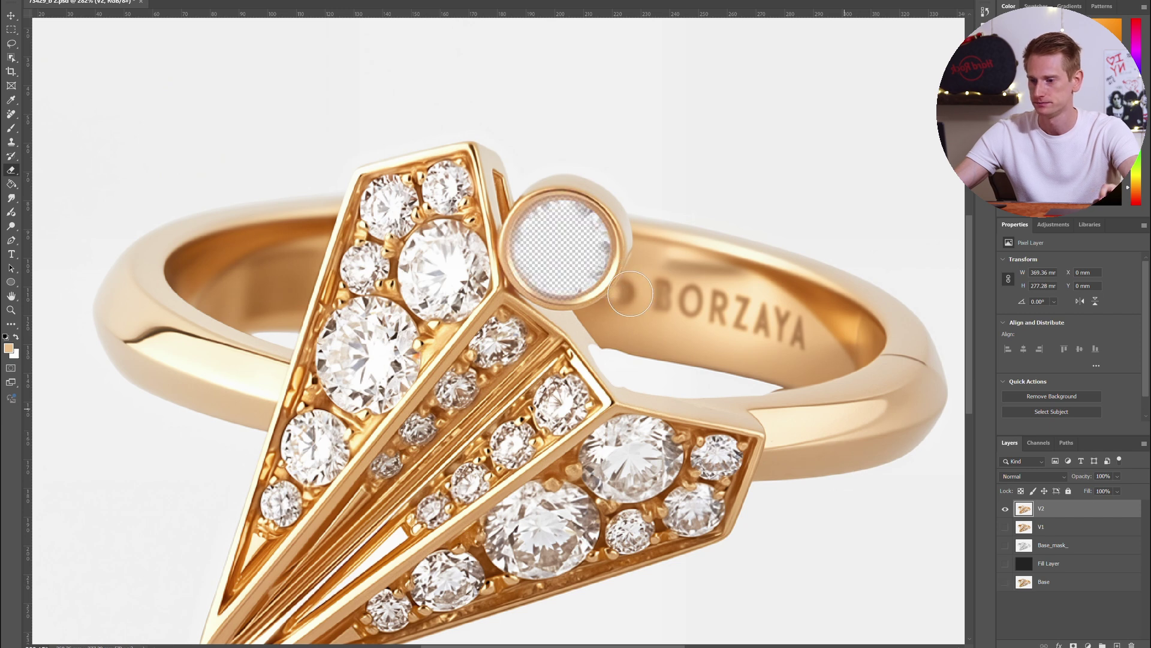
- Adjust eraser hardness and erase the bezel diamond and large upper-left diamond from V2
{"action": "left_click_drag", "start_coordinate": [449, 248], "coordinate": [441, 258]}
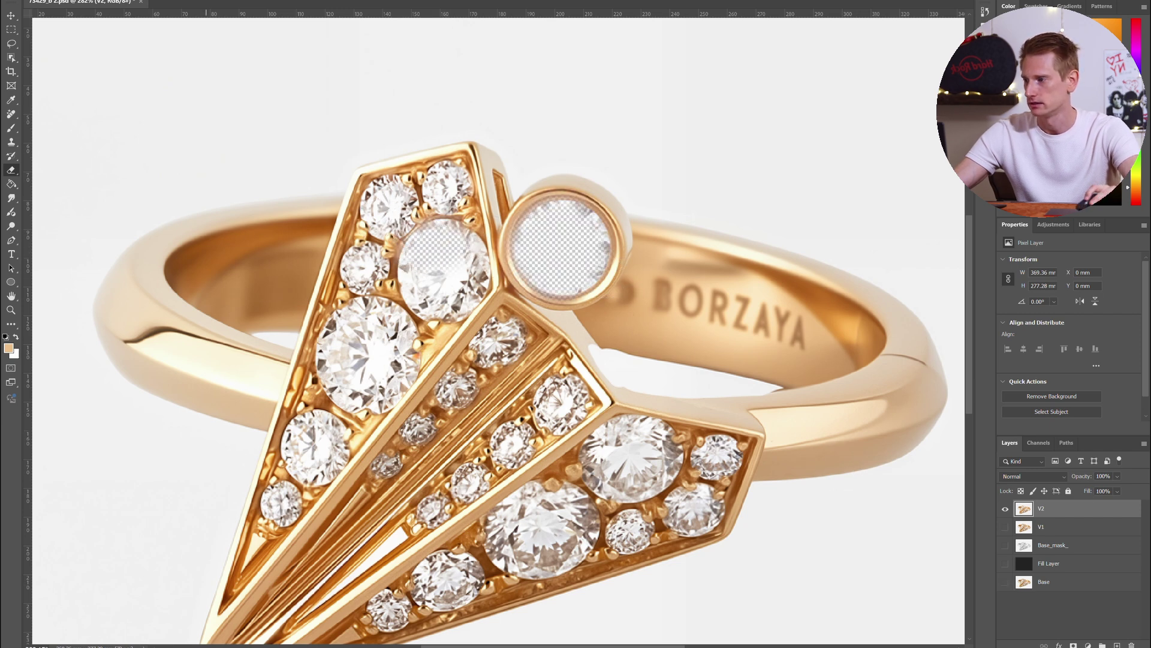
{"action": "right_click", "coordinate": [97, 41]}
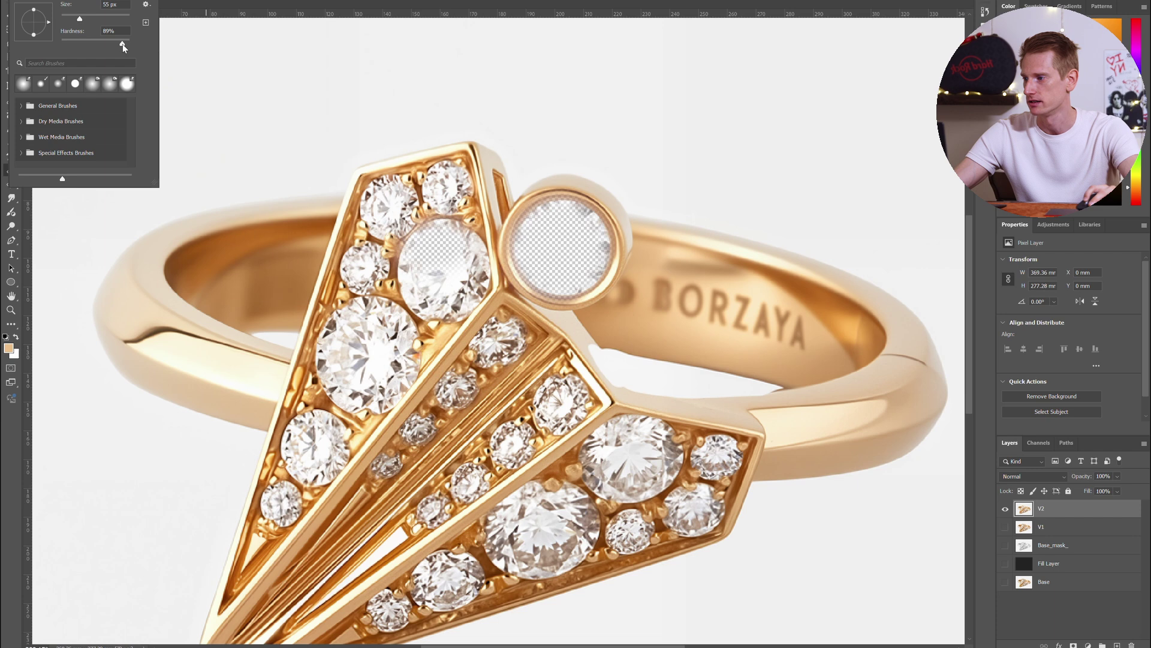
{"action": "left_click", "coordinate": [311, 73]}
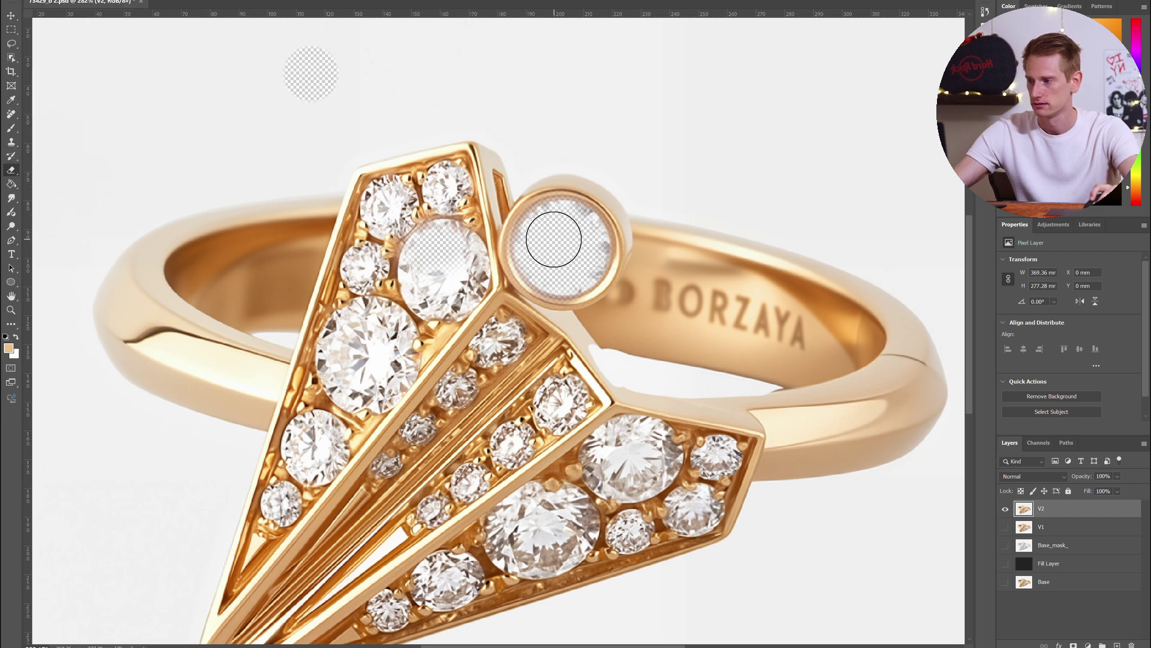
{"action": "key", "text": "ctrl+z"}
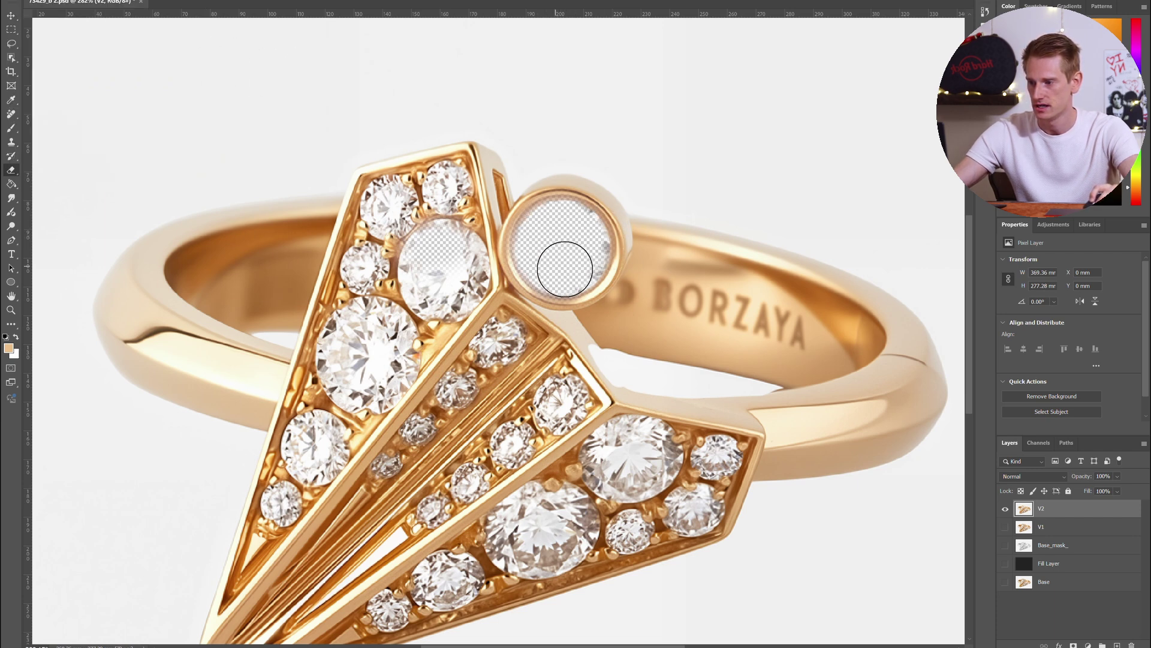
{"action": "left_click_drag", "start_coordinate": [564, 269], "coordinate": [578, 238]}
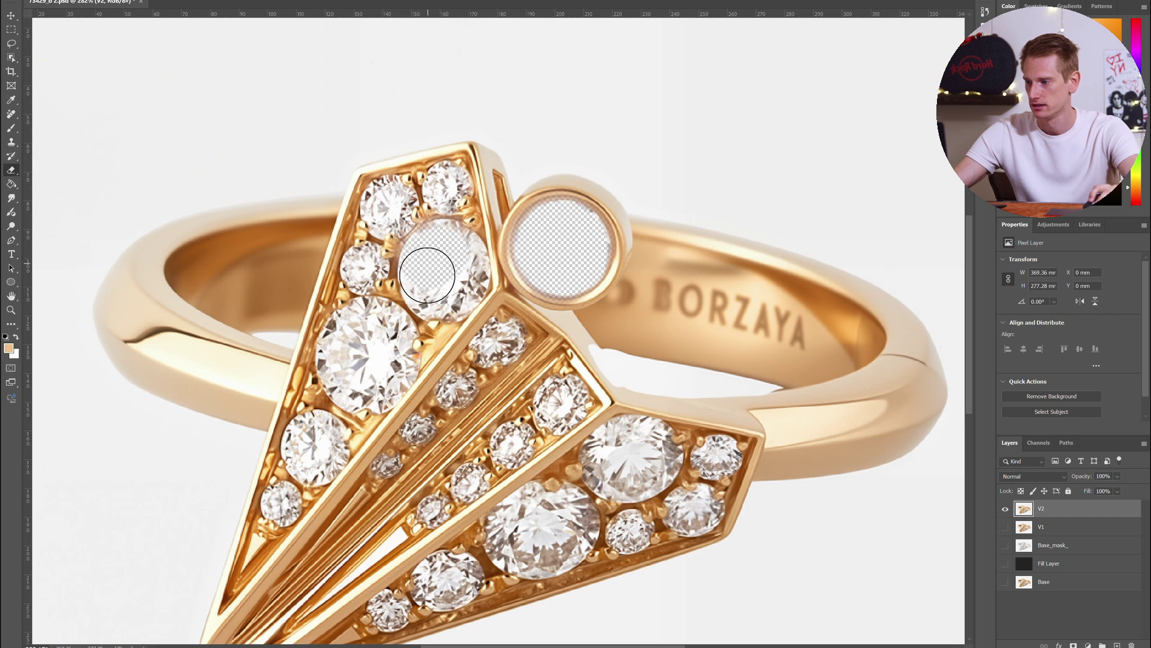
{"action": "mouse_move", "coordinate": [427, 274]}
{"action": "left_mouse_down"}
{"action": "mouse_move", "coordinate": [460, 267]}
{"action": "mouse_move", "coordinate": [447, 249]}
{"action": "mouse_move", "coordinate": [430, 247]}
{"action": "mouse_move", "coordinate": [430, 274]}
{"action": "left_mouse_up"}
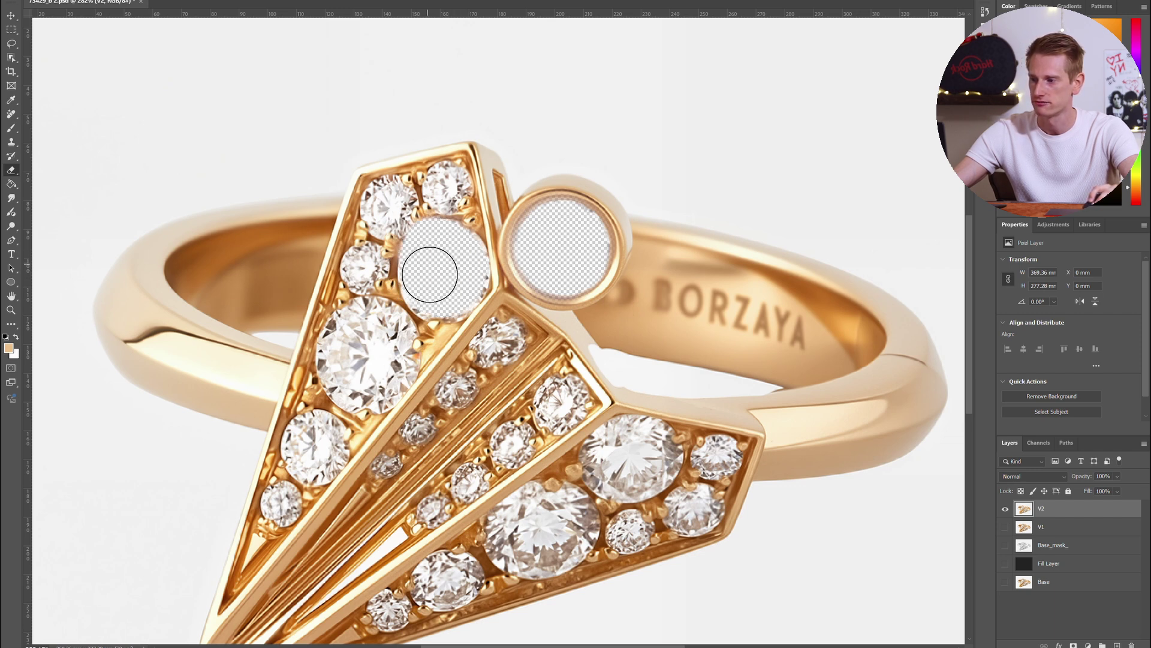
- Erase the small and large diamonds down the left side of the setting on V2
{"action": "left_click", "coordinate": [445, 188]}
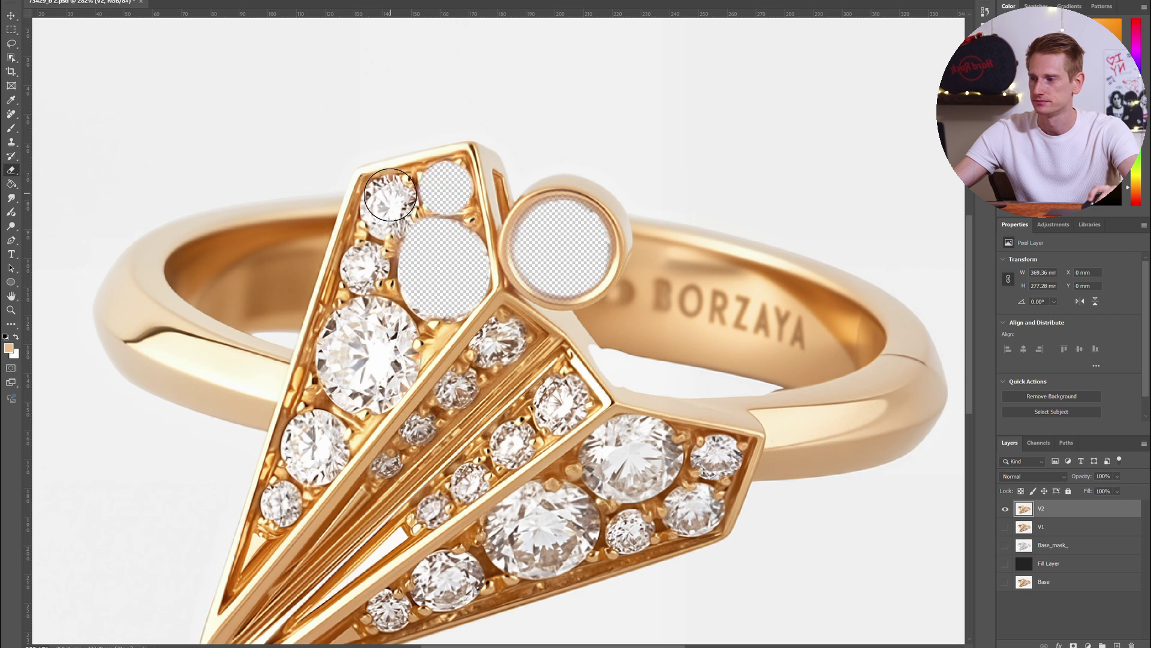
{"action": "left_click", "coordinate": [384, 215]}
{"action": "mouse_move", "coordinate": [384, 214]}
{"action": "left_mouse_down"}
{"action": "mouse_move", "coordinate": [374, 198]}
{"action": "mouse_move", "coordinate": [396, 190]}
{"action": "mouse_move", "coordinate": [387, 216]}
{"action": "left_mouse_up"}
{"action": "left_click_drag", "start_coordinate": [366, 264], "coordinate": [365, 266]}
{"action": "mouse_move", "coordinate": [369, 324]}
{"action": "left_mouse_down"}
{"action": "mouse_move", "coordinate": [341, 341]}
{"action": "mouse_move", "coordinate": [343, 370]}
{"action": "mouse_move", "coordinate": [376, 390]}
{"action": "mouse_move", "coordinate": [394, 372]}
{"action": "mouse_move", "coordinate": [391, 332]}
{"action": "mouse_move", "coordinate": [379, 319]}
{"action": "mouse_move", "coordinate": [384, 366]}
{"action": "left_mouse_up"}
{"action": "scroll", "coordinate": [359, 365], "scroll_direction": "down", "scroll_amount": 1}
{"action": "mouse_move", "coordinate": [314, 405]}
{"action": "left_mouse_down"}
{"action": "mouse_move", "coordinate": [302, 414]}
{"action": "mouse_move", "coordinate": [310, 428]}
{"action": "mouse_move", "coordinate": [325, 422]}
{"action": "mouse_move", "coordinate": [318, 406]}
{"action": "mouse_move", "coordinate": [312, 420]}
{"action": "left_mouse_up"}
{"action": "scroll", "coordinate": [282, 462], "scroll_direction": "down", "scroll_amount": 1}
{"action": "left_click_drag", "start_coordinate": [279, 459], "coordinate": [283, 461]}
- Erase the middle-row small diamonds, the wing-edge stone and the one near the bottom tip
{"action": "left_click_drag", "start_coordinate": [496, 297], "coordinate": [496, 301]}
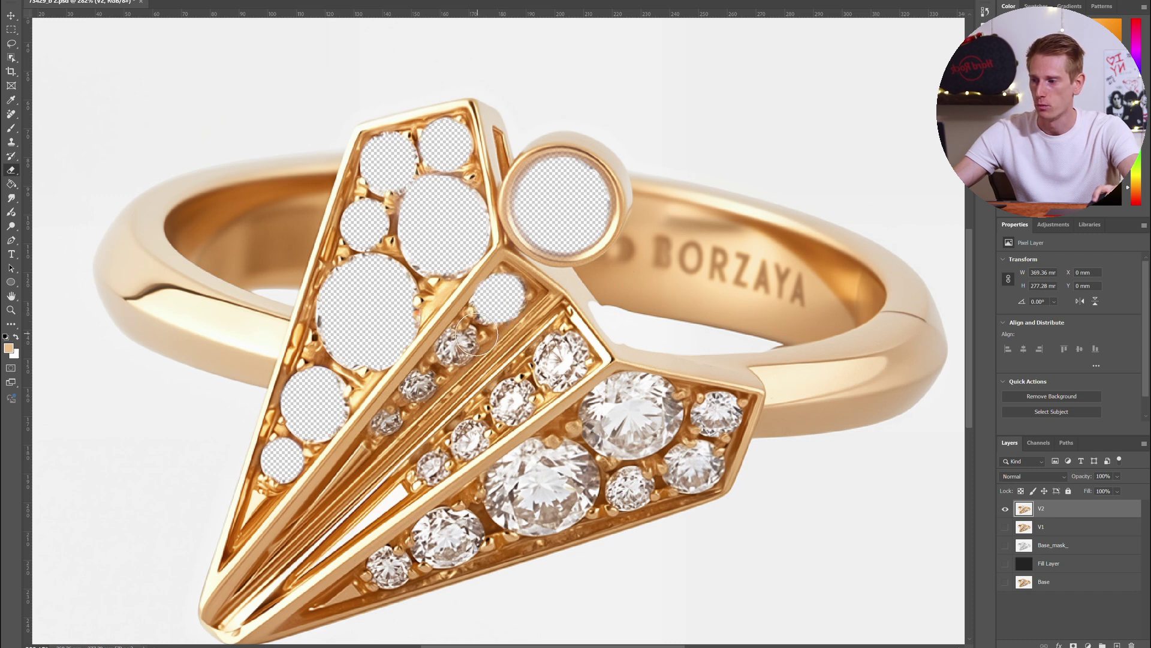
{"action": "mouse_move", "coordinate": [465, 348]}
{"action": "left_mouse_down"}
{"action": "mouse_move", "coordinate": [446, 384]}
{"action": "mouse_move", "coordinate": [415, 390]}
{"action": "left_mouse_up"}
{"action": "left_click_drag", "start_coordinate": [382, 425], "coordinate": [389, 421]}
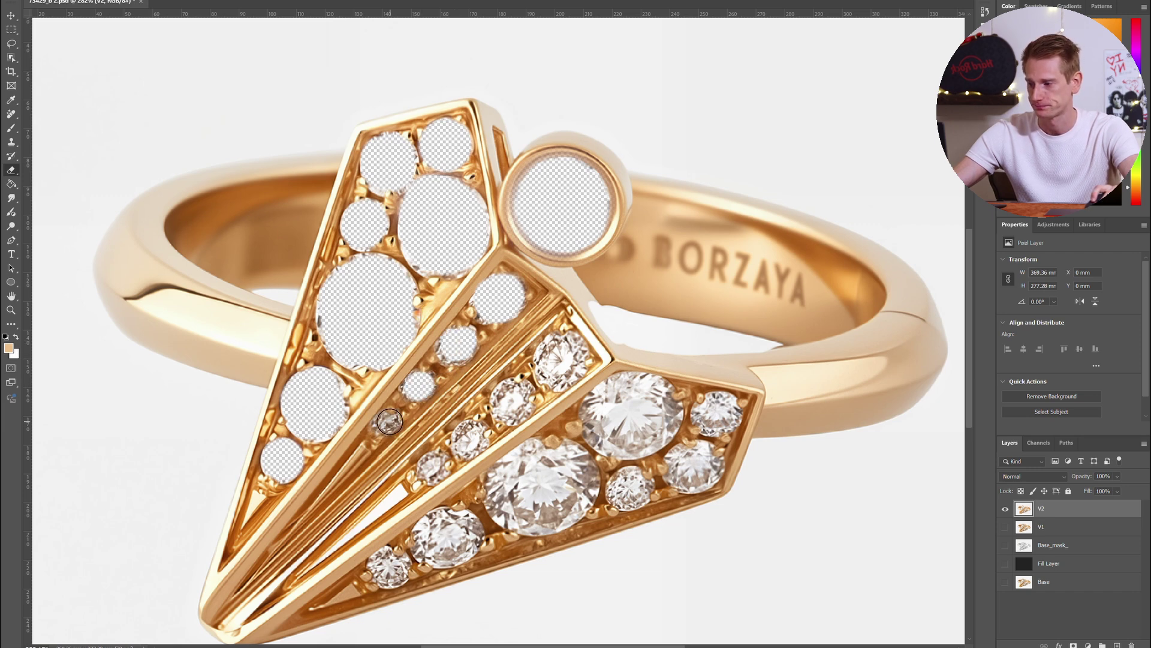
{"action": "left_click_drag", "start_coordinate": [432, 467], "coordinate": [433, 471]}
{"action": "left_click_drag", "start_coordinate": [464, 436], "coordinate": [469, 438]}
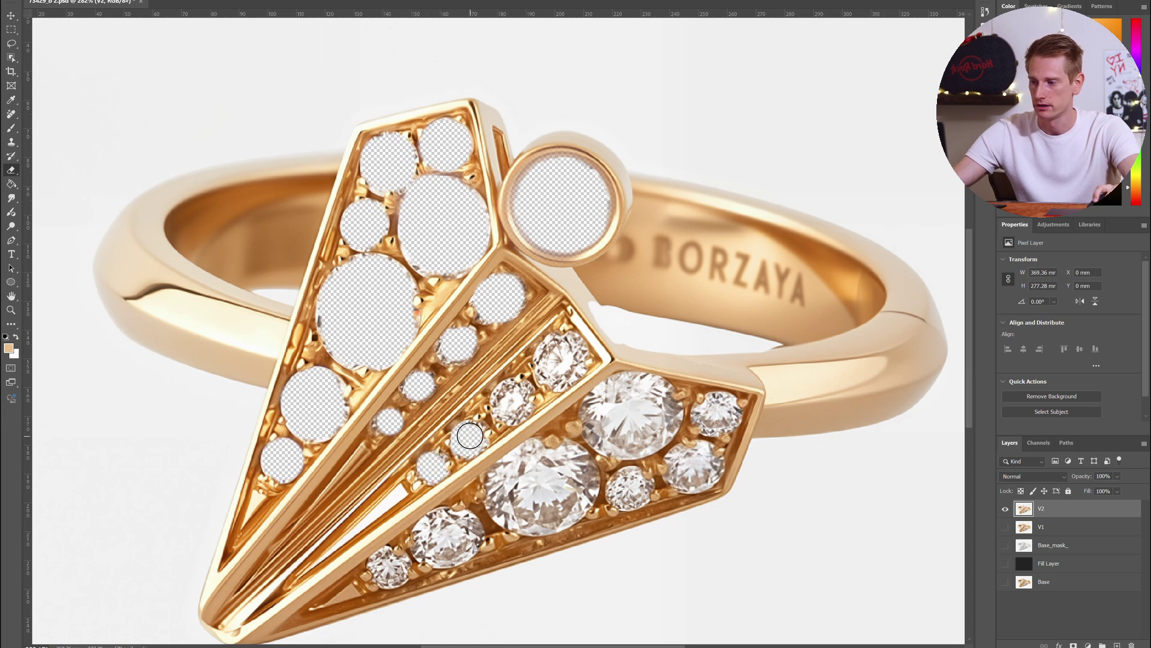
{"action": "left_click_drag", "start_coordinate": [515, 393], "coordinate": [513, 405]}
{"action": "mouse_move", "coordinate": [552, 353]}
{"action": "left_mouse_down"}
{"action": "mouse_move", "coordinate": [557, 371]}
{"action": "mouse_move", "coordinate": [568, 343]}
{"action": "mouse_move", "coordinate": [573, 352]}
{"action": "left_mouse_up"}
{"action": "mouse_move", "coordinate": [391, 563]}
{"action": "left_mouse_down"}
{"action": "mouse_move", "coordinate": [434, 551]}
{"action": "mouse_move", "coordinate": [451, 522]}
{"action": "mouse_move", "coordinate": [442, 523]}
{"action": "mouse_move", "coordinate": [426, 550]}
{"action": "mouse_move", "coordinate": [461, 551]}
{"action": "mouse_move", "coordinate": [468, 528]}
{"action": "mouse_move", "coordinate": [443, 525]}
{"action": "left_mouse_up"}
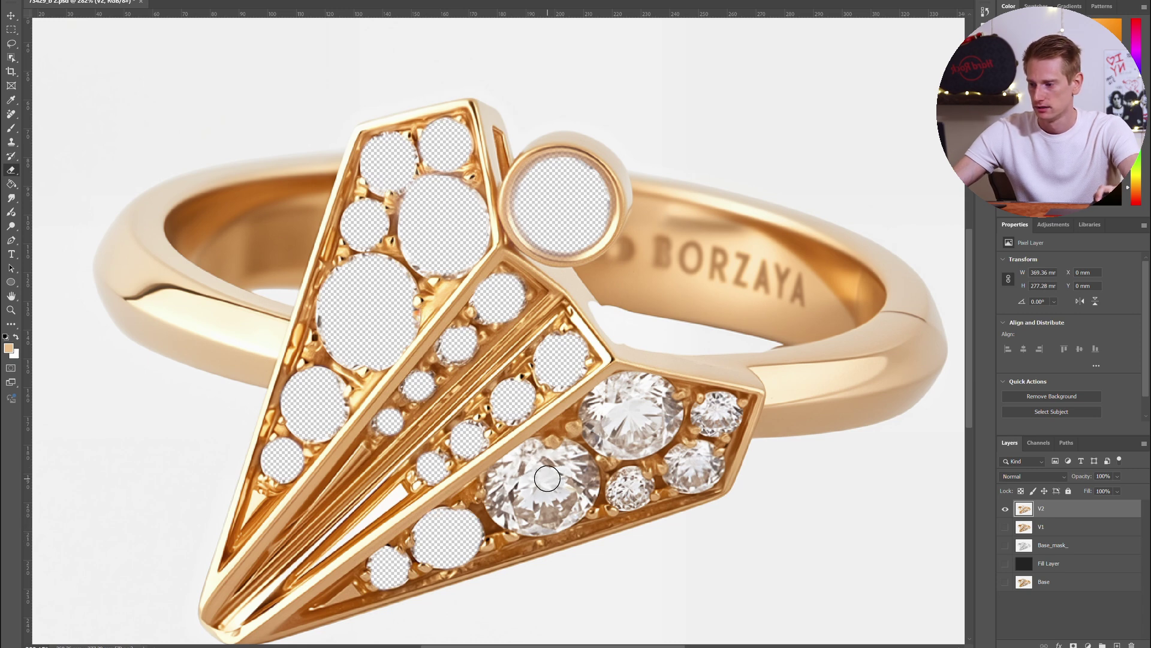
- Erase the large lower stones, then shrink the brush and clear the small right-side diamonds
{"action": "mouse_move", "coordinate": [547, 478]}
{"action": "left_mouse_down"}
{"action": "mouse_move", "coordinate": [528, 465]}
{"action": "mouse_move", "coordinate": [510, 495]}
{"action": "mouse_move", "coordinate": [539, 512]}
{"action": "mouse_move", "coordinate": [566, 502]}
{"action": "mouse_move", "coordinate": [570, 466]}
{"action": "mouse_move", "coordinate": [559, 487]}
{"action": "left_mouse_up"}
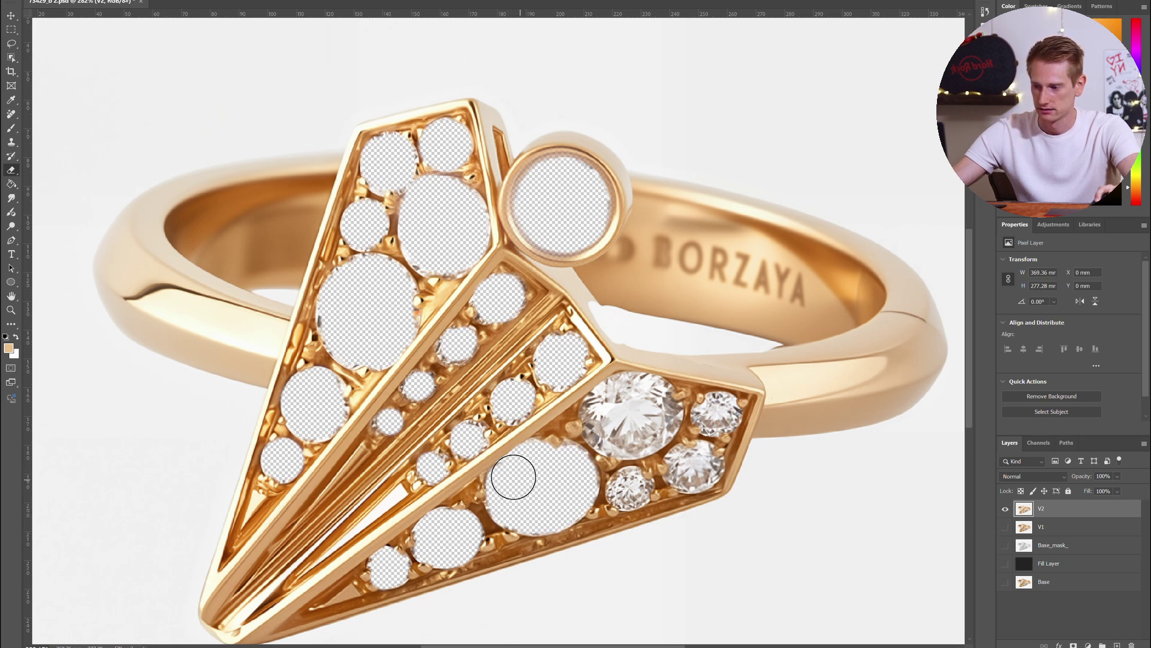
{"action": "mouse_move", "coordinate": [609, 409]}
{"action": "left_mouse_down"}
{"action": "mouse_move", "coordinate": [605, 424]}
{"action": "mouse_move", "coordinate": [625, 432]}
{"action": "mouse_move", "coordinate": [660, 411]}
{"action": "mouse_move", "coordinate": [648, 398]}
{"action": "mouse_move", "coordinate": [612, 398]}
{"action": "mouse_move", "coordinate": [651, 397]}
{"action": "left_mouse_up"}
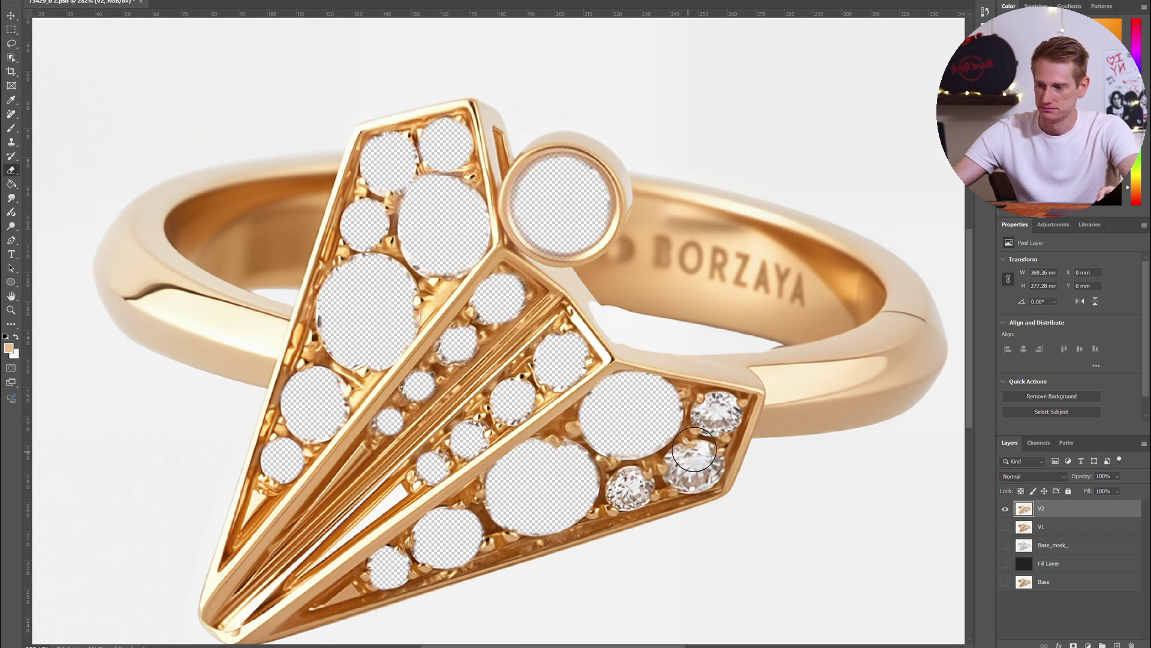
{"action": "key", "text": "bracketleft"}
{"action": "left_click_drag", "start_coordinate": [721, 418], "coordinate": [716, 412]}
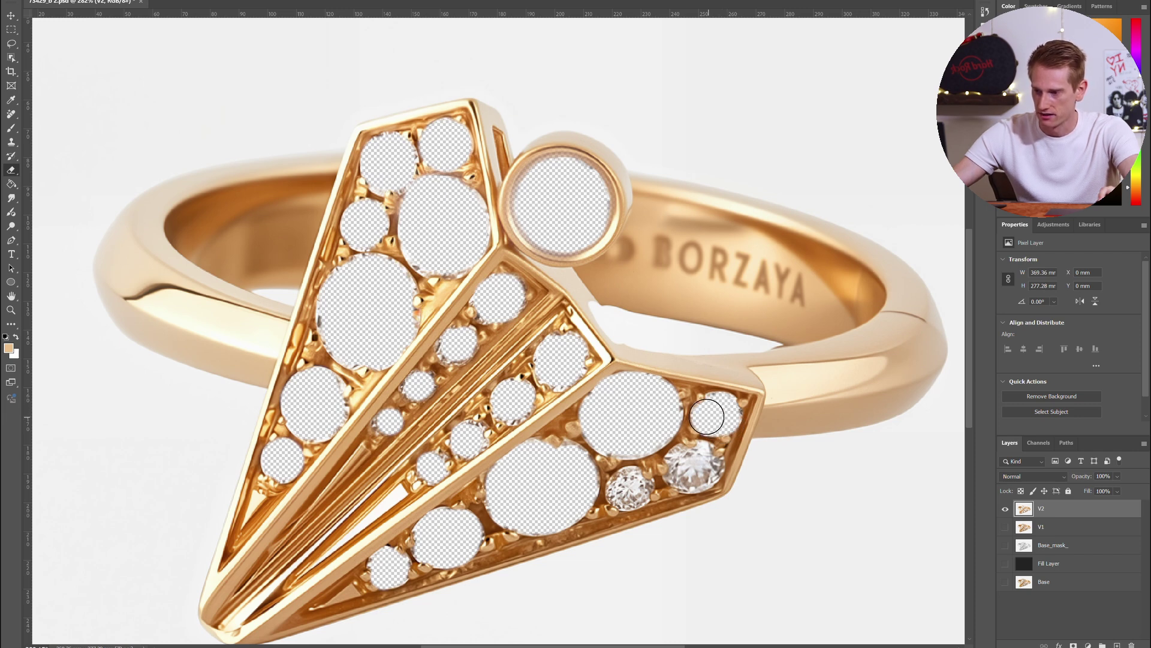
{"action": "mouse_move", "coordinate": [697, 460]}
{"action": "left_mouse_down"}
{"action": "mouse_move", "coordinate": [686, 472]}
{"action": "mouse_move", "coordinate": [706, 466]}
{"action": "left_mouse_up"}
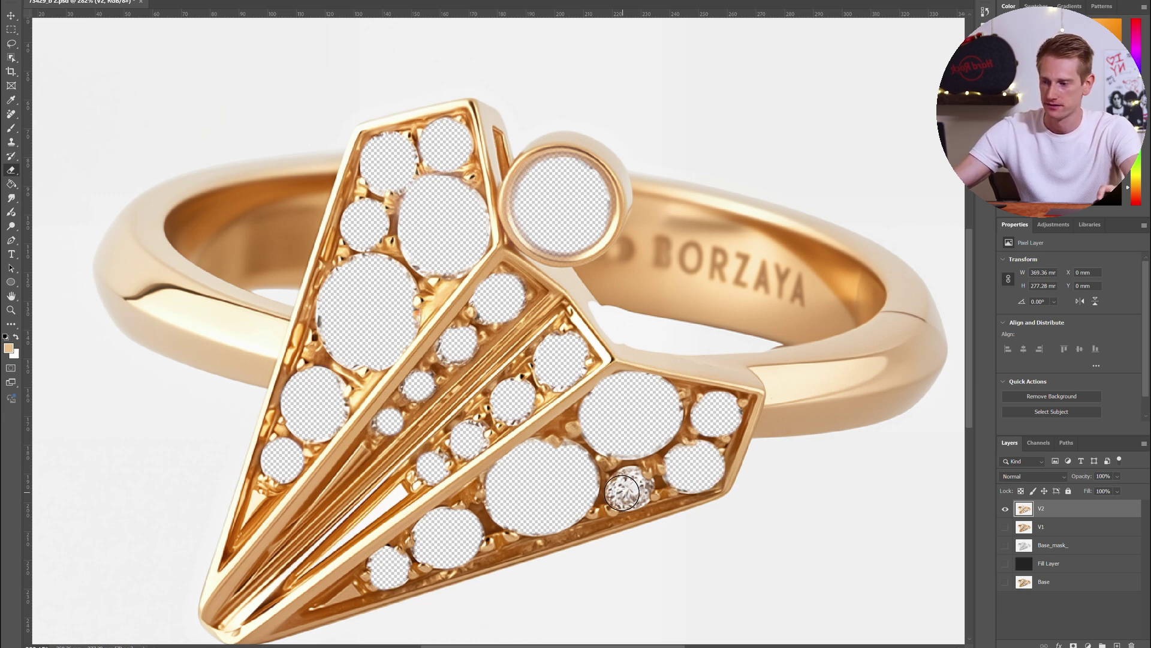
{"action": "left_click_drag", "start_coordinate": [626, 487], "coordinate": [635, 488]}
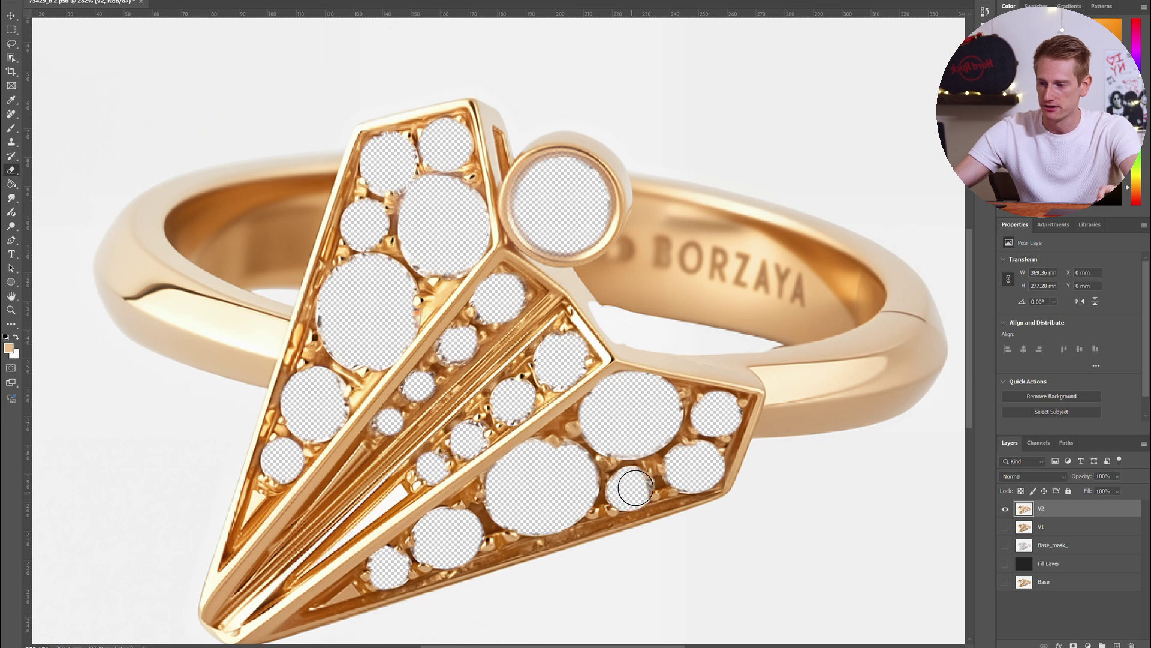
- Show V1 again and group V1 and V2 into Group 1
{"action": "left_click", "coordinate": [1006, 527]}
{"action": "left_click", "coordinate": [1051, 525], "text": "shift"}
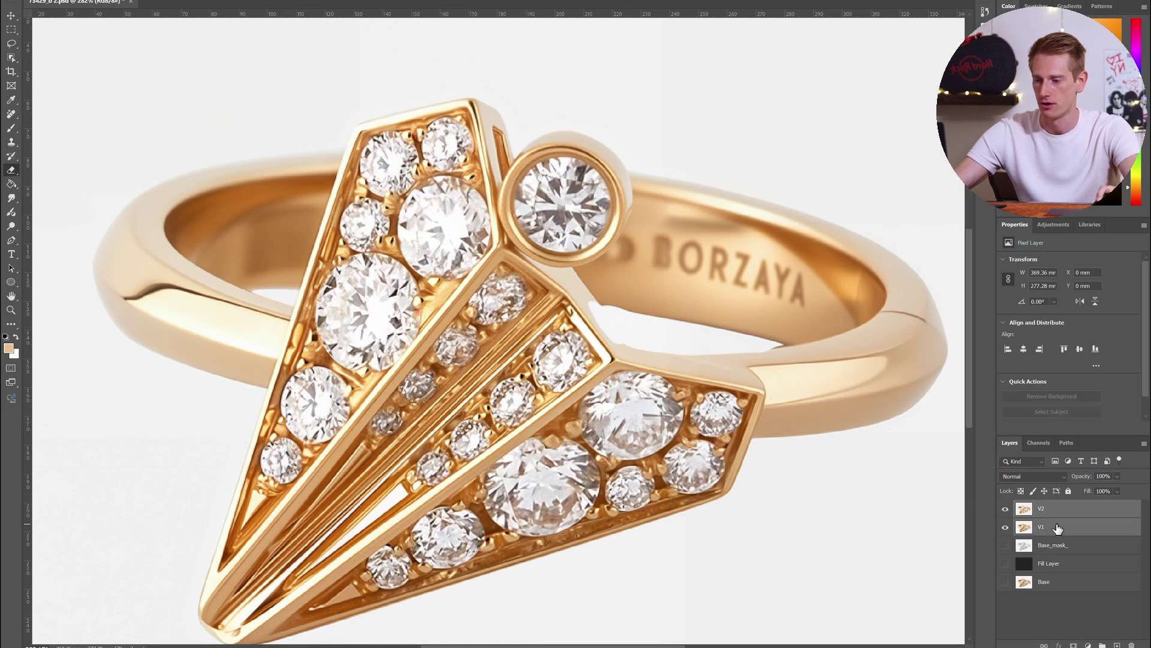
{"action": "key", "text": "ctrl+g"}
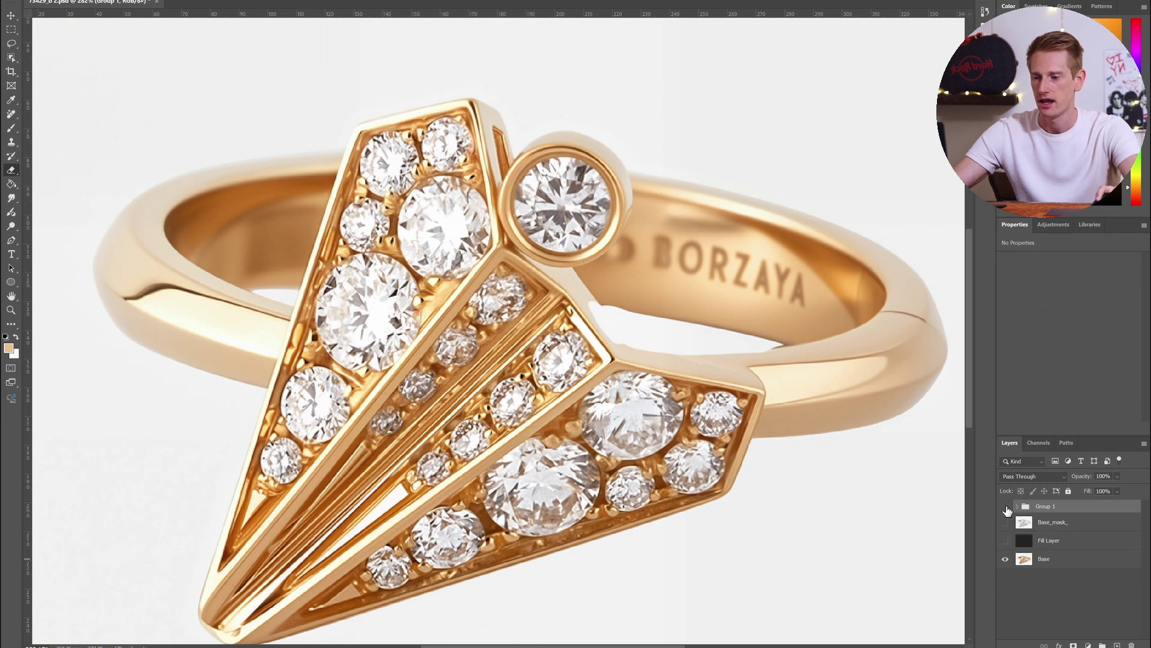
- Toggle Group 1's visibility to compare the retouch against the original Base diamonds
{"action": "left_click", "coordinate": [1005, 507]}
{"action": "scroll", "coordinate": [698, 397], "scroll_direction": "down", "scroll_amount": 1}
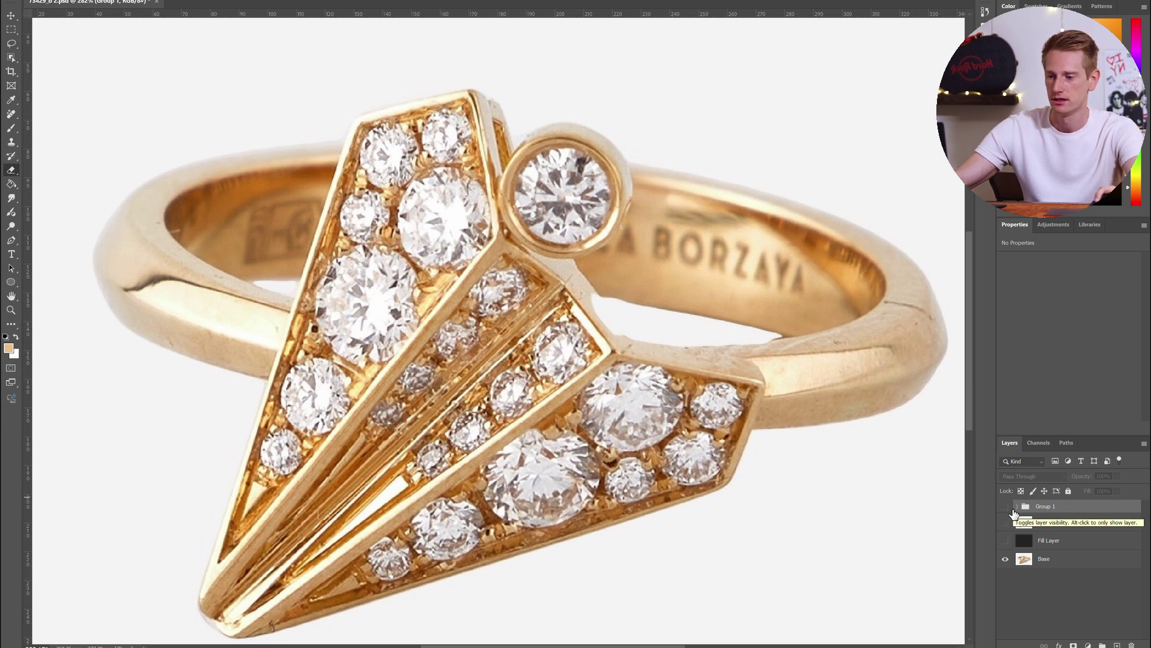
{"action": "left_click", "coordinate": [1005, 508]}
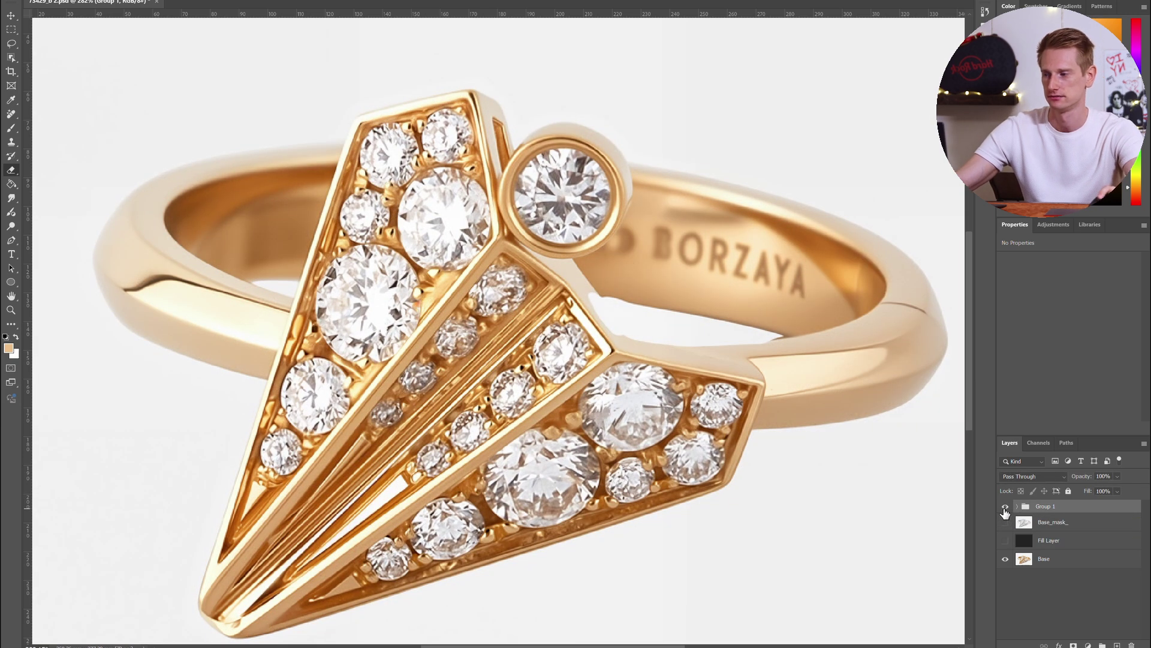
{"action": "scroll", "coordinate": [593, 367], "scroll_direction": "down", "scroll_amount": 4}
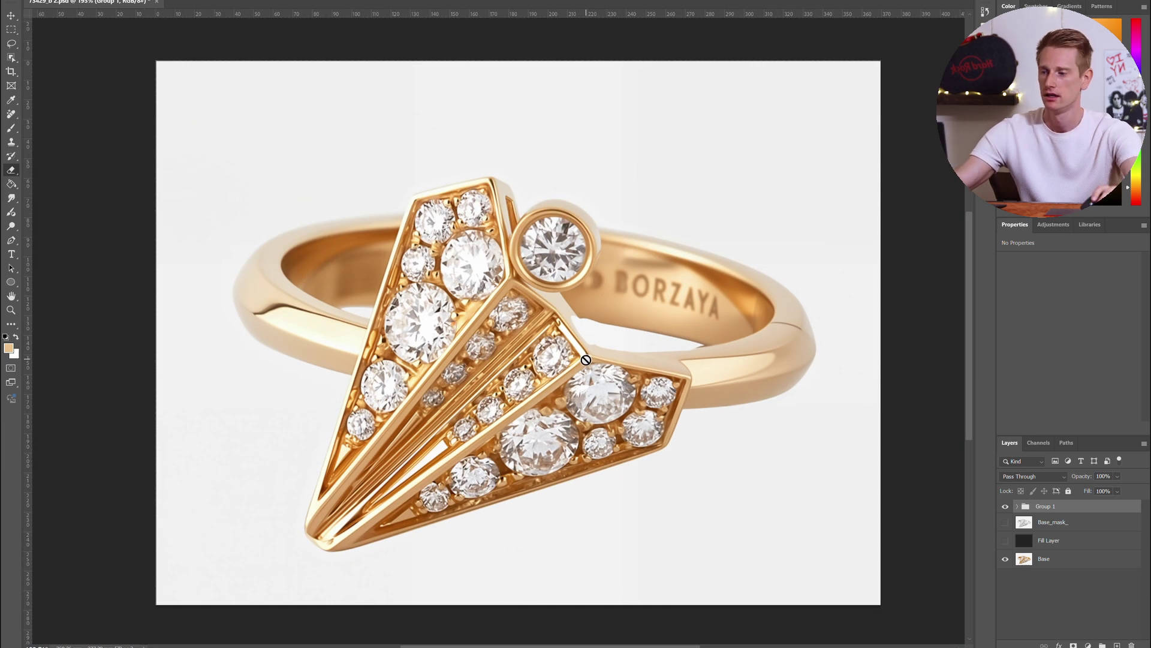
{"action": "scroll", "coordinate": [586, 360], "scroll_direction": "up", "scroll_amount": 5}
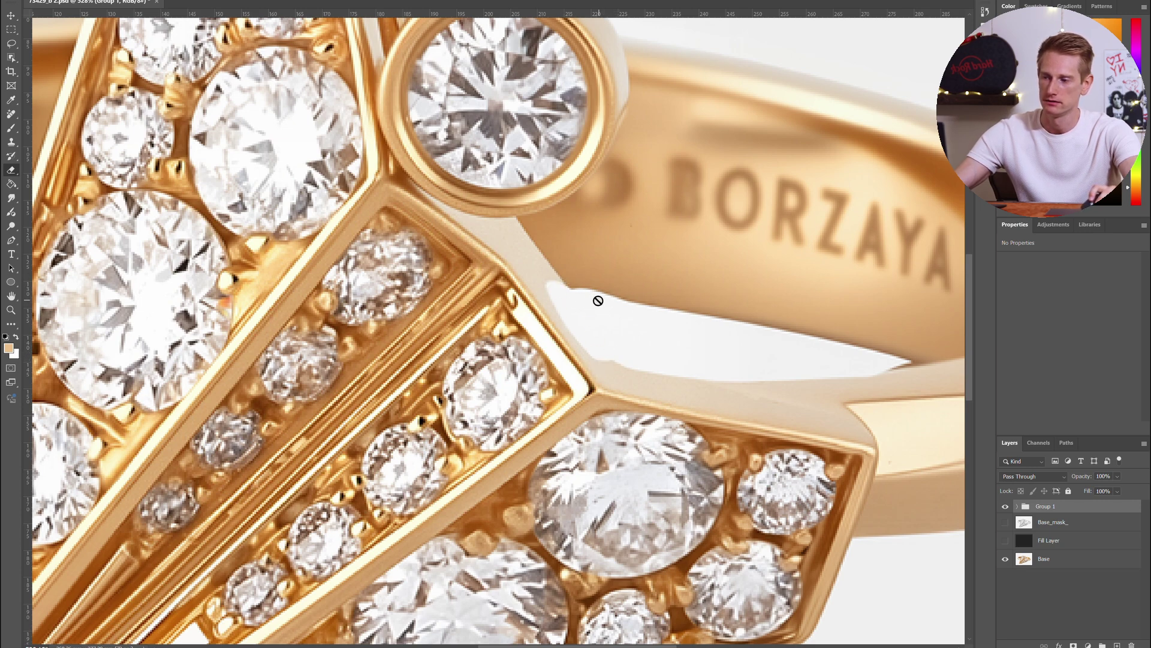
{"action": "scroll", "coordinate": [548, 280], "scroll_direction": "down", "scroll_amount": 3}
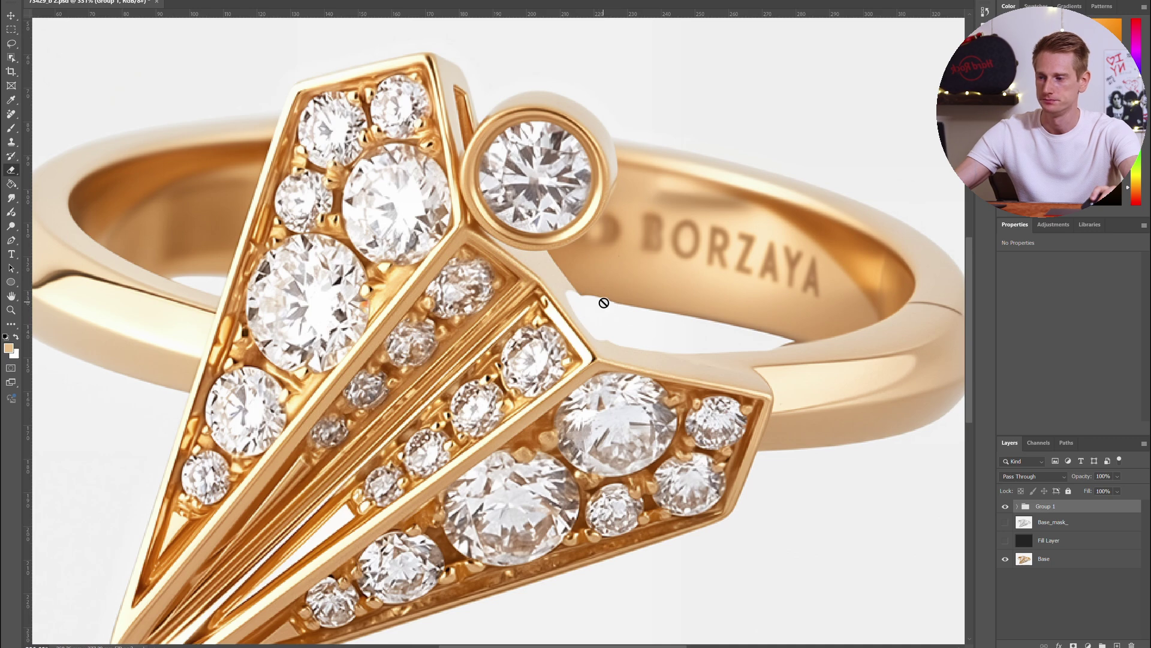
{"action": "scroll", "coordinate": [600, 301], "scroll_direction": "down", "scroll_amount": 4}
{"action": "scroll", "coordinate": [598, 300], "scroll_direction": "up", "scroll_amount": 2}
{"action": "scroll", "coordinate": [588, 327], "scroll_direction": "down", "scroll_amount": 1}
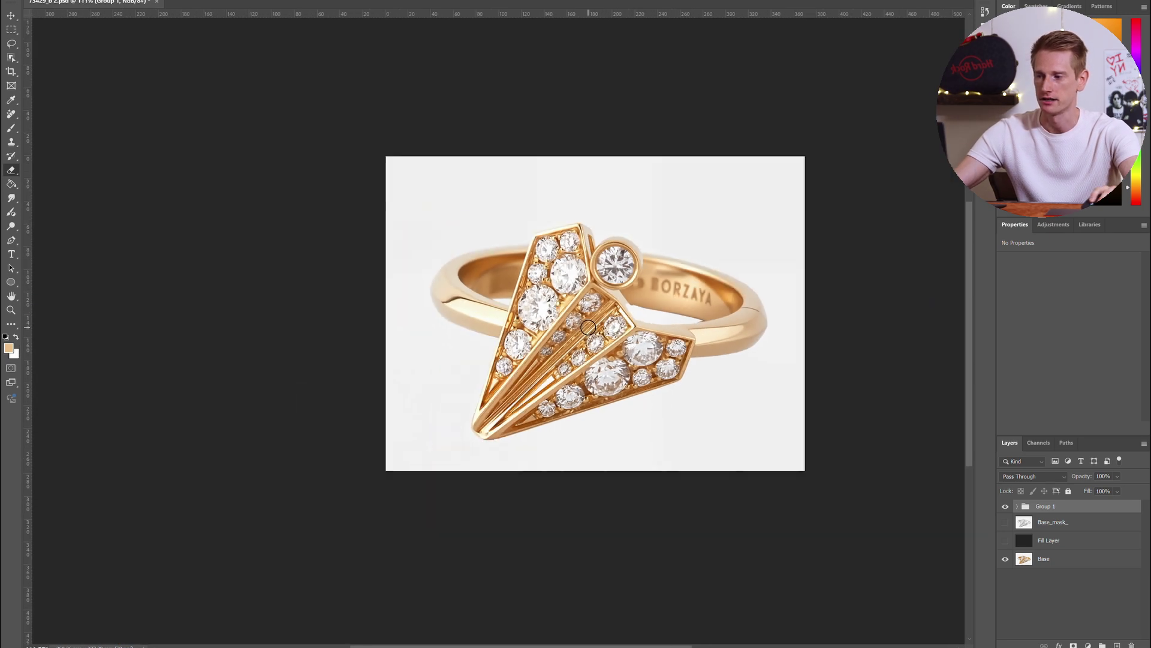
{"action": "scroll", "coordinate": [588, 327], "scroll_direction": "up", "scroll_amount": 2}
{"action": "scroll", "coordinate": [588, 327], "scroll_direction": "right", "scroll_amount": 2}
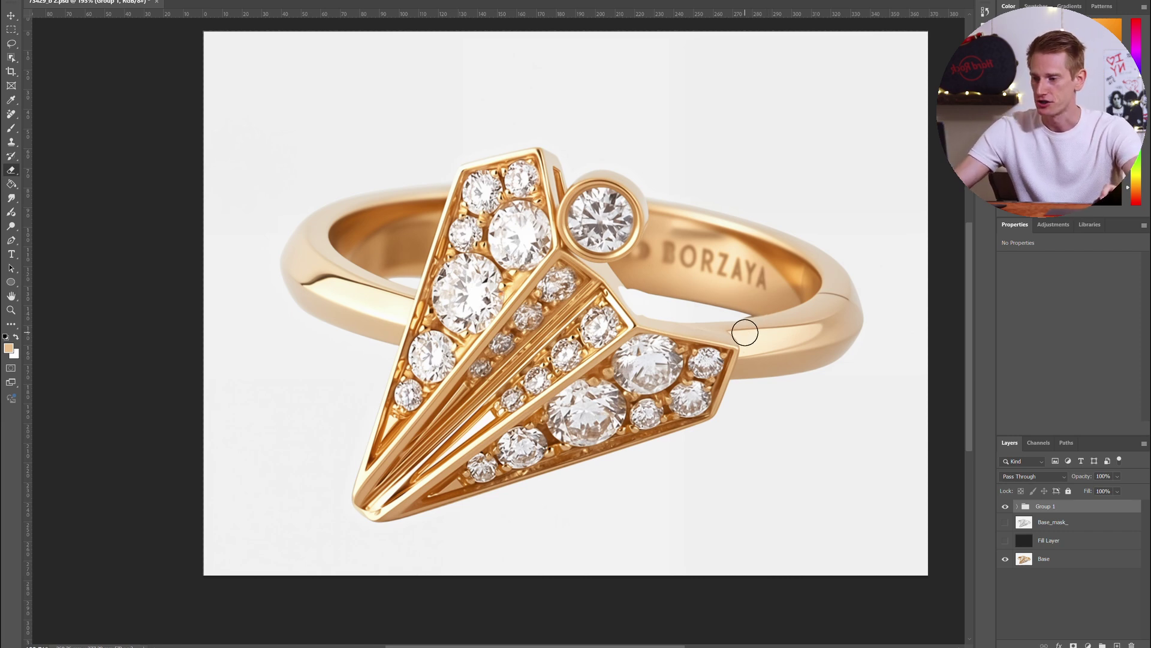
{"action": "scroll", "coordinate": [745, 329], "scroll_direction": "up", "scroll_amount": 1}
{"action": "left_click", "coordinate": [1005, 507]}
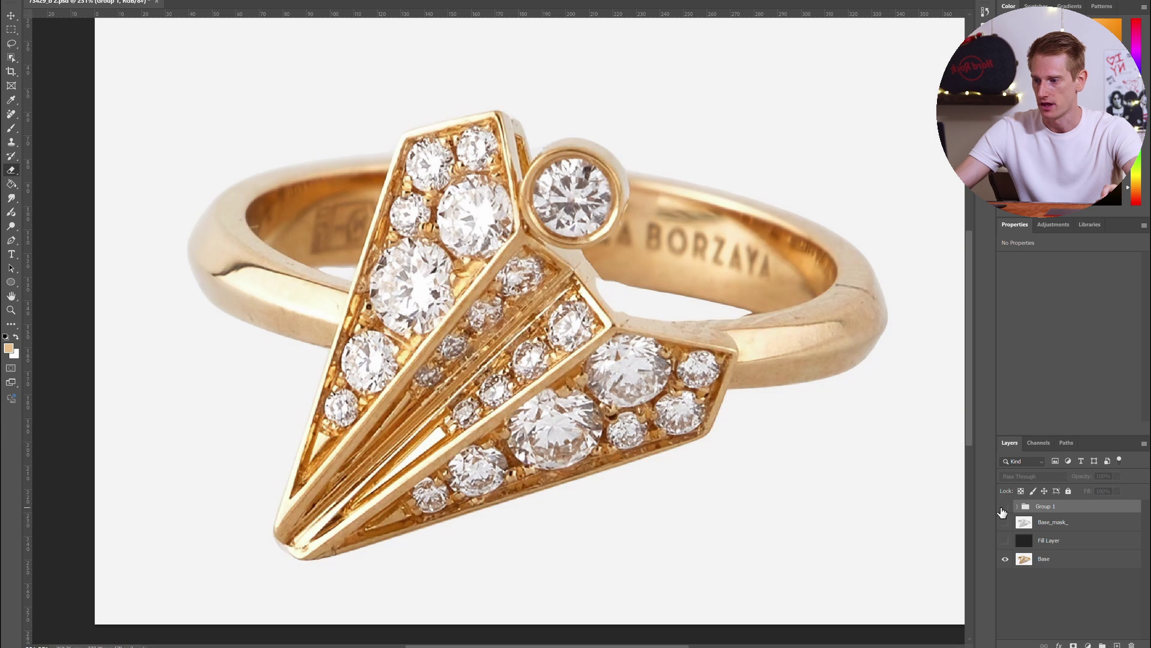
{"action": "scroll", "coordinate": [724, 424], "scroll_direction": "left", "scroll_amount": 2}
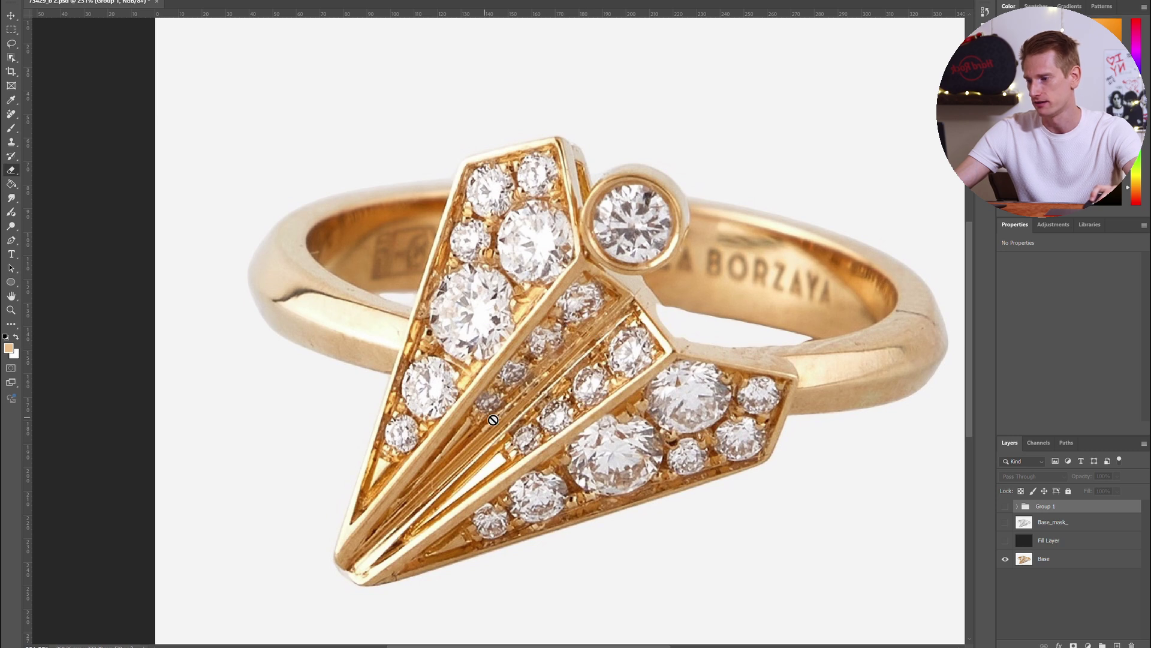
{"action": "scroll", "coordinate": [514, 427], "scroll_direction": "up", "scroll_amount": 3}
{"action": "scroll", "coordinate": [519, 443], "scroll_direction": "down", "scroll_amount": 3}
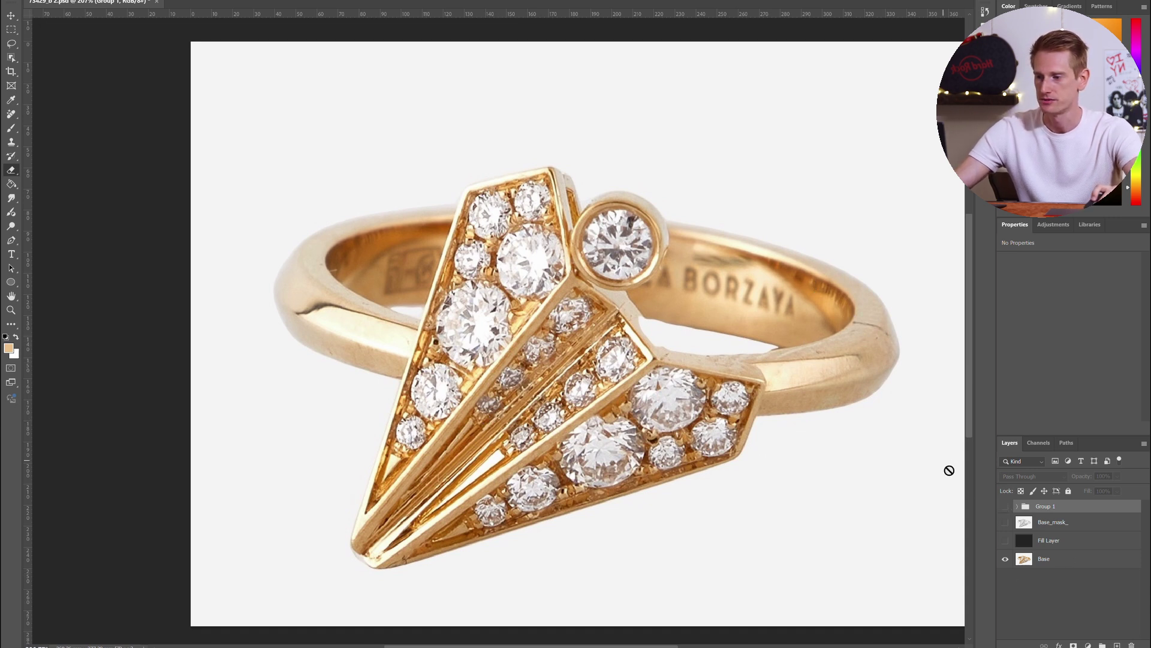
{"action": "left_click", "coordinate": [1005, 507]}
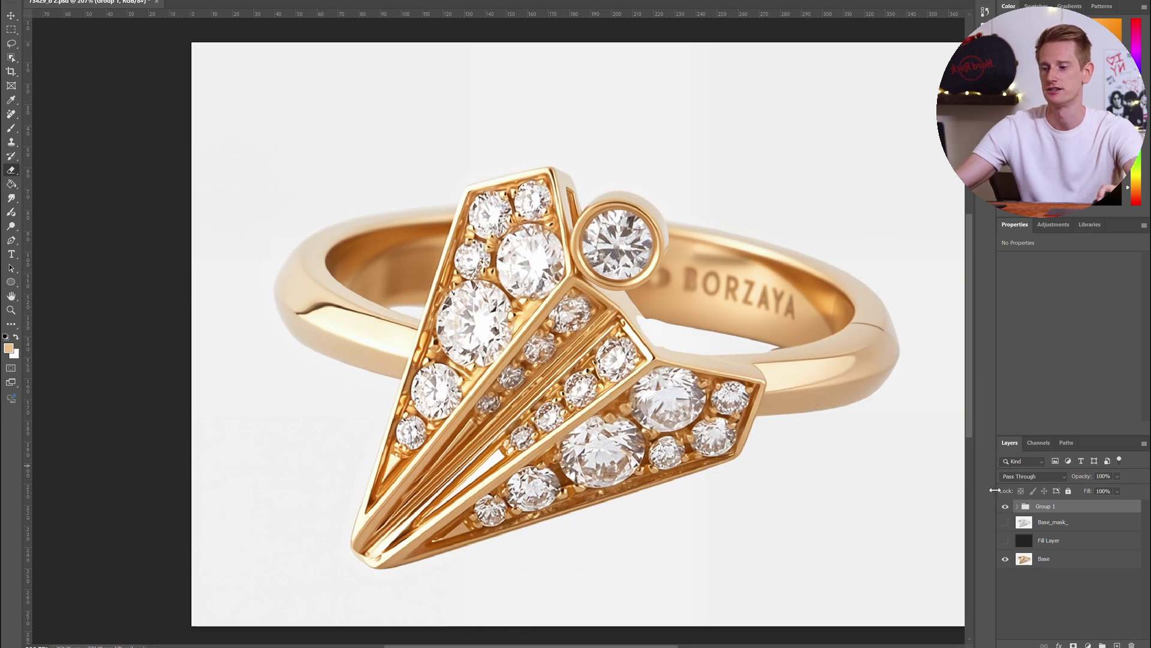
{"action": "left_click", "coordinate": [1006, 507]}
{"action": "scroll", "coordinate": [732, 430], "scroll_direction": "down", "scroll_amount": 3}
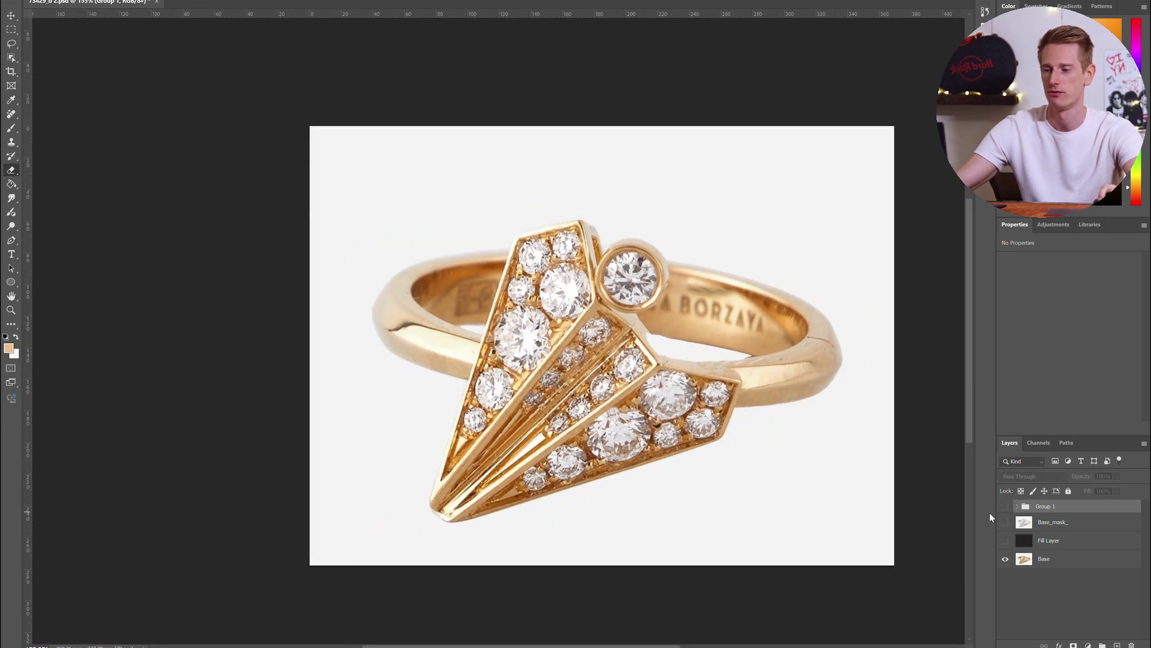
{"action": "left_click", "coordinate": [1006, 507]}
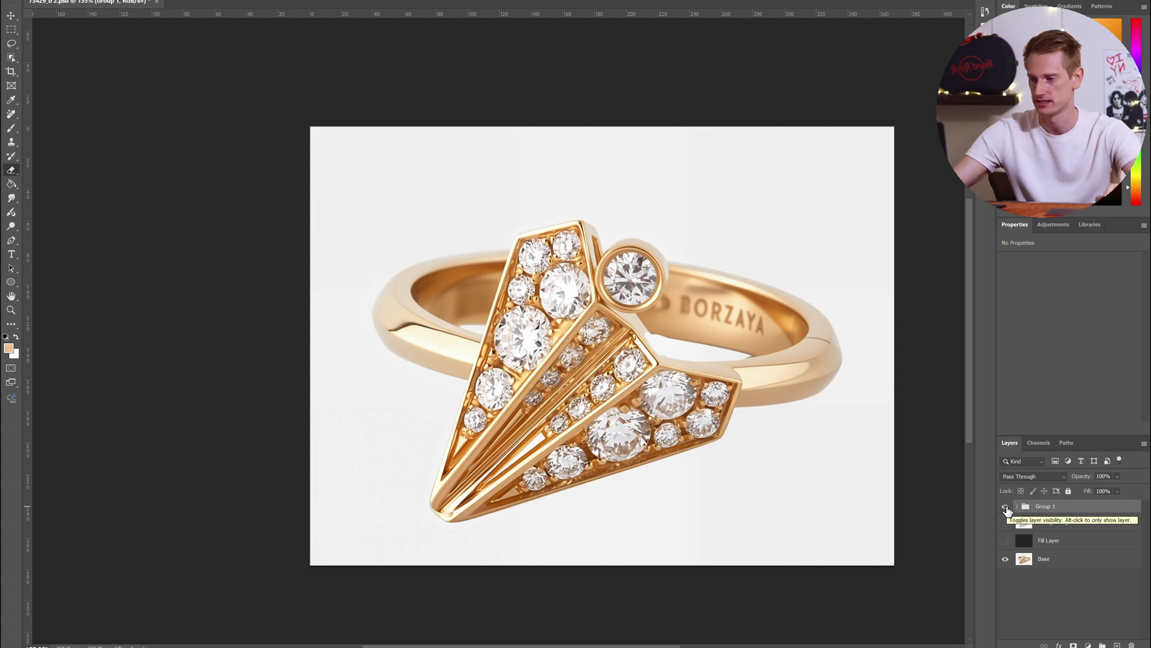
- Expand Group 1 to show its layers and dismiss the layer-not-editable warning
{"action": "left_click", "coordinate": [1006, 507]}
{"action": "left_click", "coordinate": [1006, 507]}
{"action": "left_click", "coordinate": [1016, 506]}
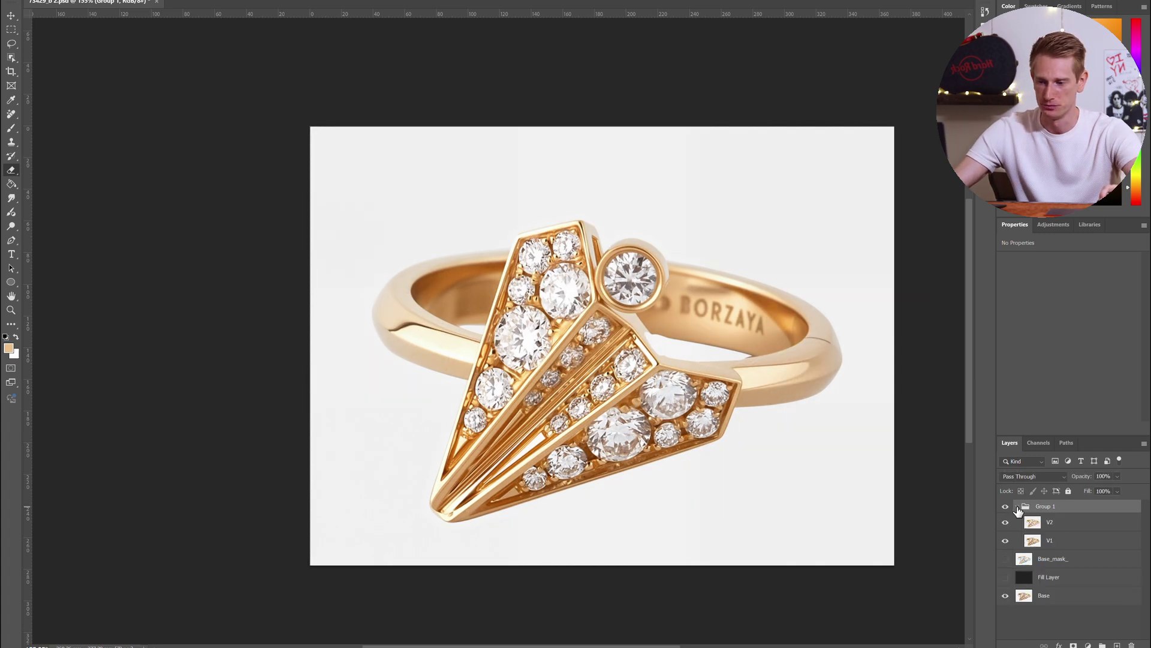
{"action": "scroll", "coordinate": [548, 317], "scroll_direction": "up", "scroll_amount": 4}
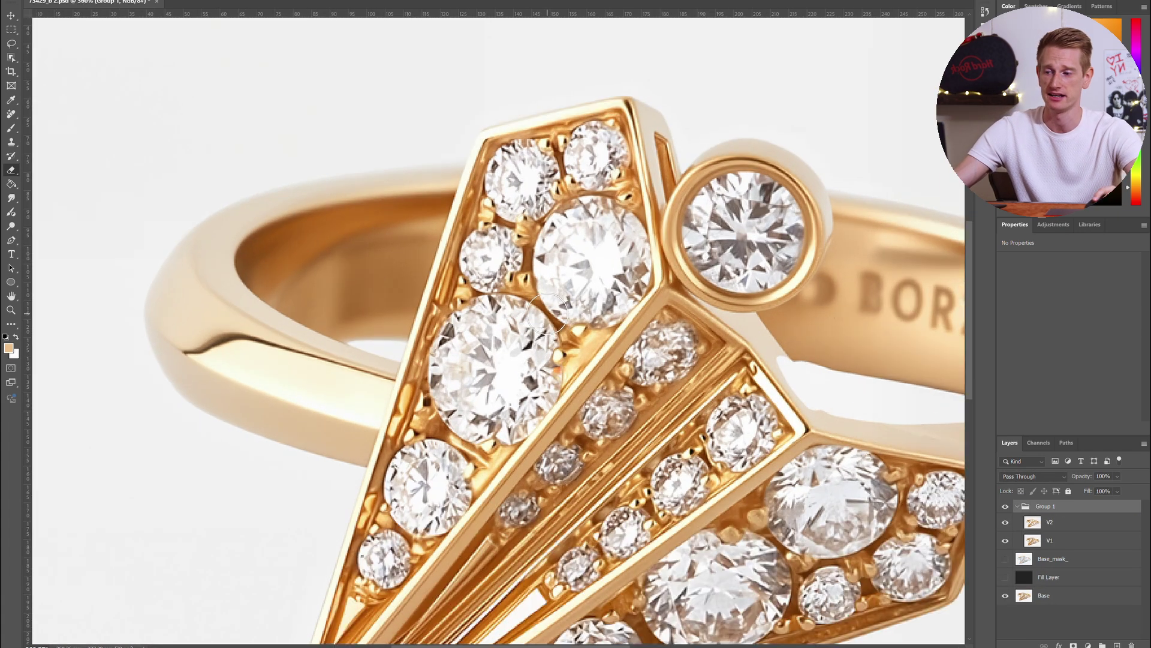
{"action": "scroll", "coordinate": [548, 318], "scroll_direction": "right", "scroll_amount": 5}
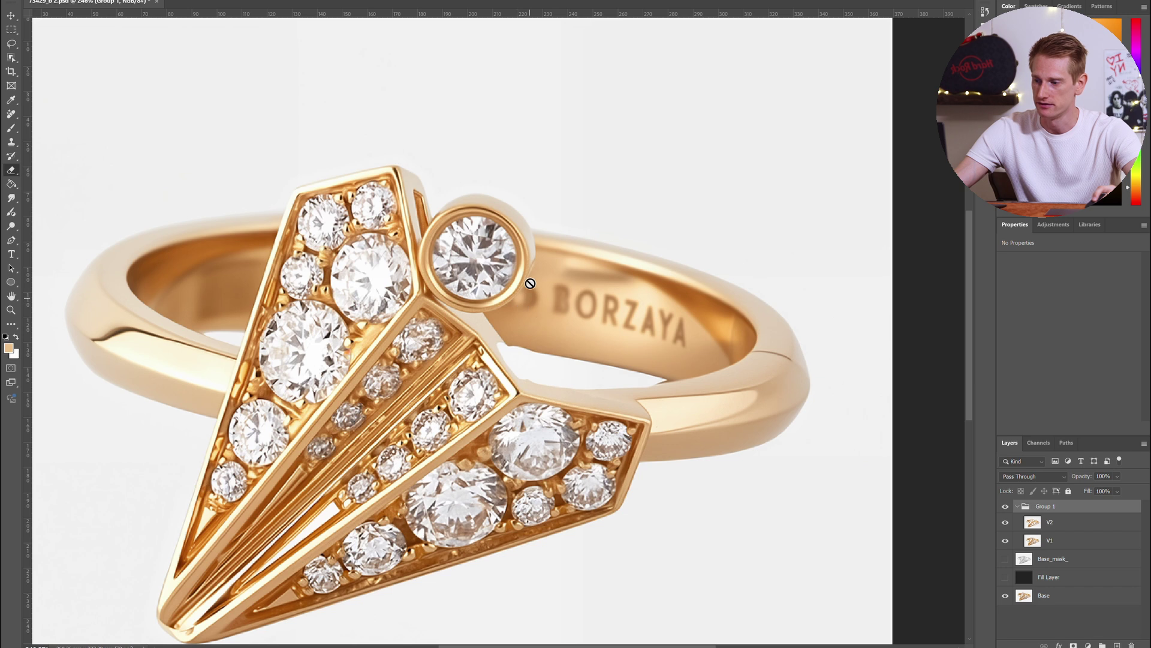
{"action": "left_click", "coordinate": [586, 331]}
{"action": "left_click", "coordinate": [599, 229]}
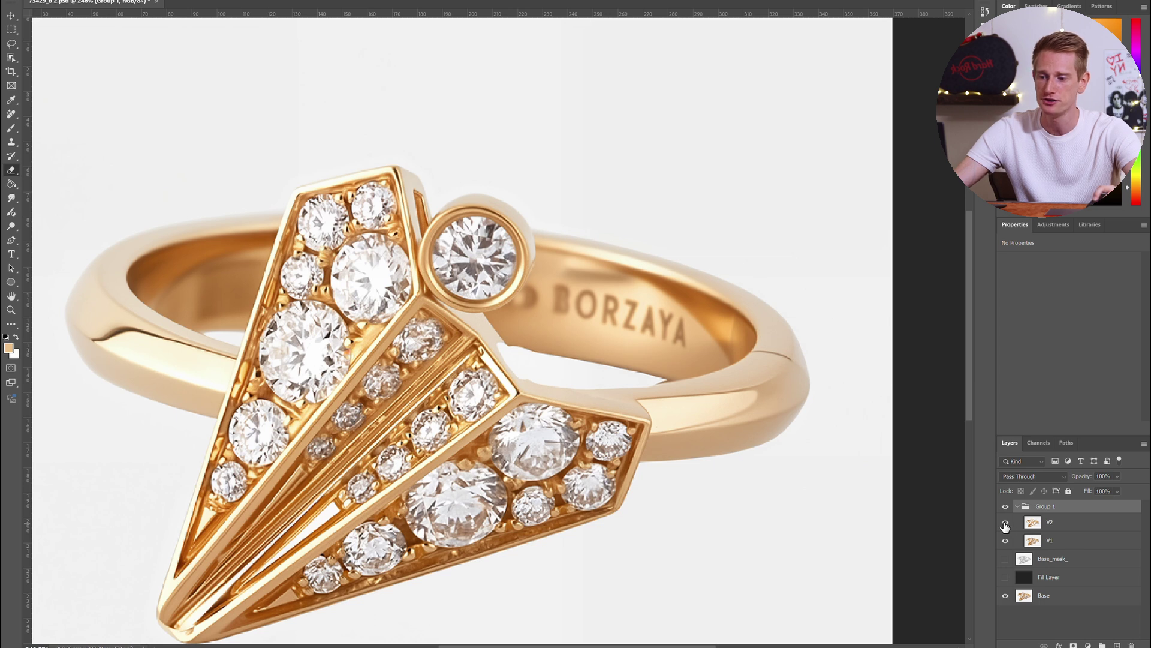
- Select V2 and V1 together and merge them with Ctrl+E
{"action": "left_click", "coordinate": [1040, 526]}
{"action": "left_click", "coordinate": [1056, 541], "text": "shift"}
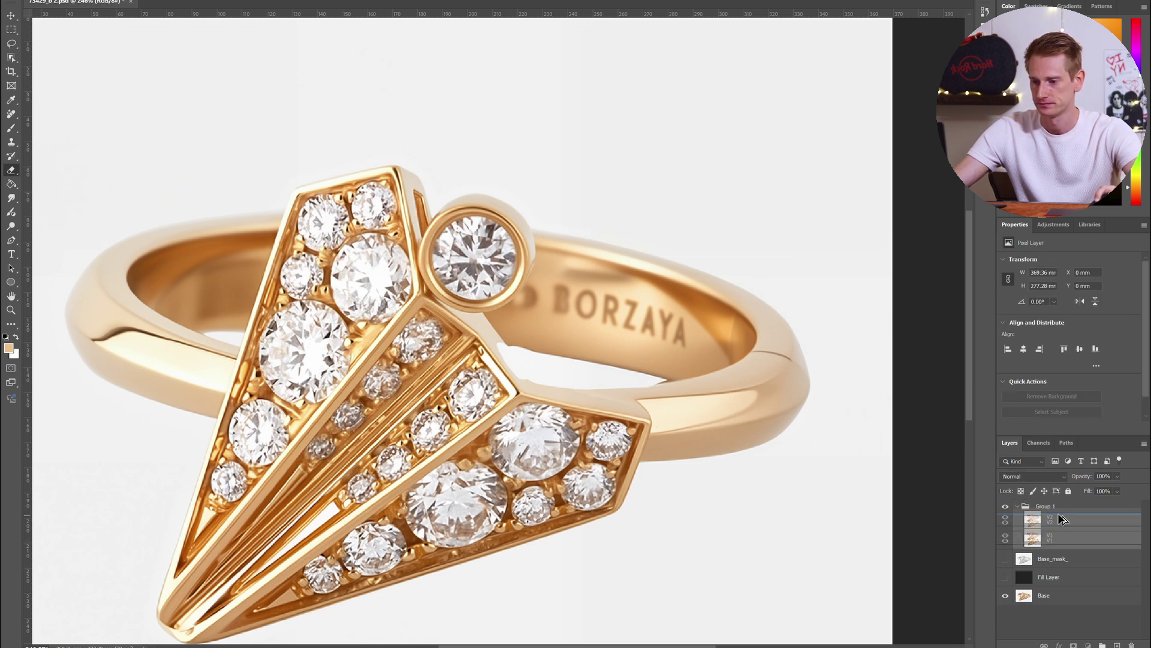
{"action": "key", "text": "ctrl+j"}
{"action": "key", "text": "ctrl+z"}
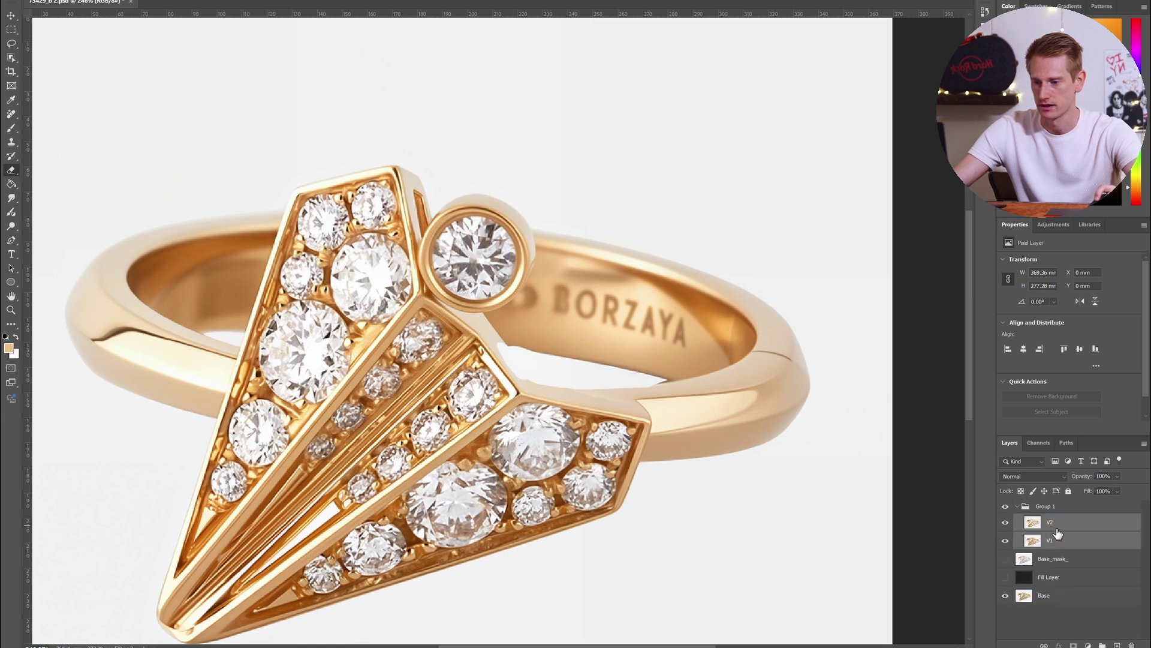
{"action": "key", "text": "ctrl+e"}
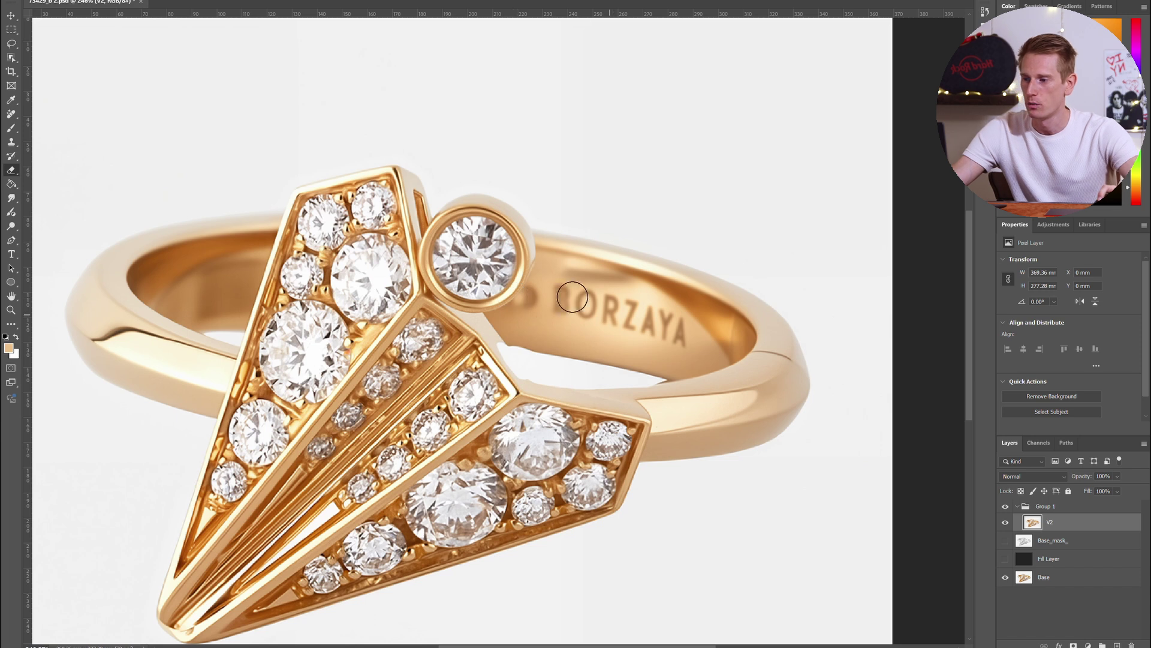
- Set the eraser to 5% hardness and erase V2 over the left band's engraving, then zoom out
{"action": "right_click", "coordinate": [78, 29]}
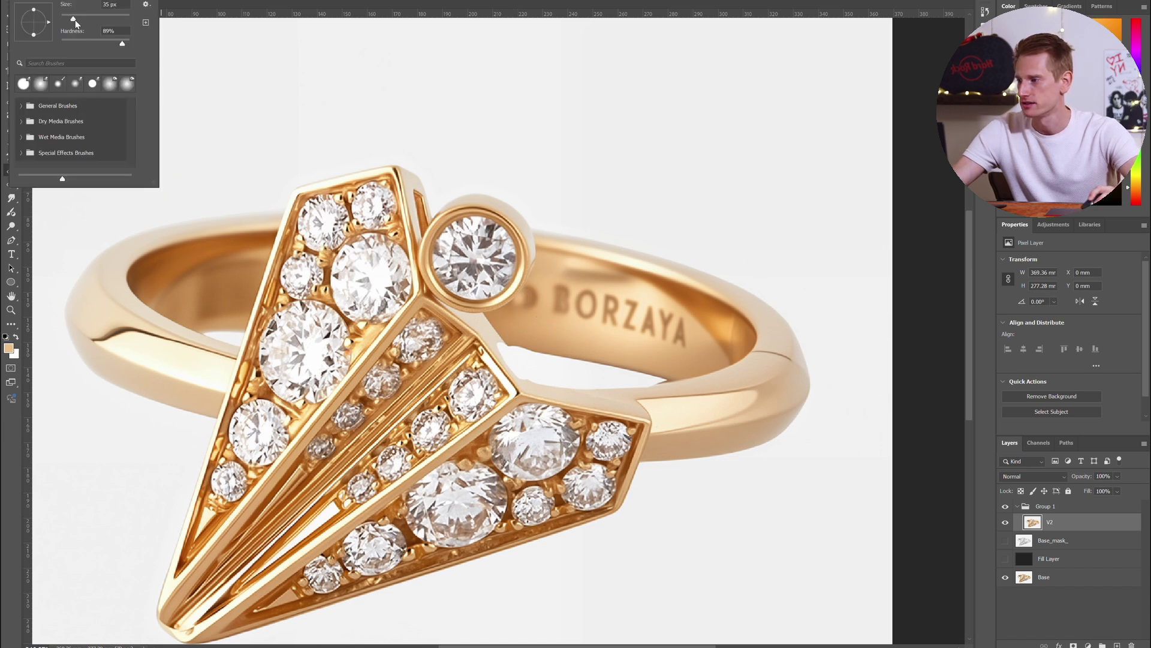
{"action": "key", "text": "Return"}
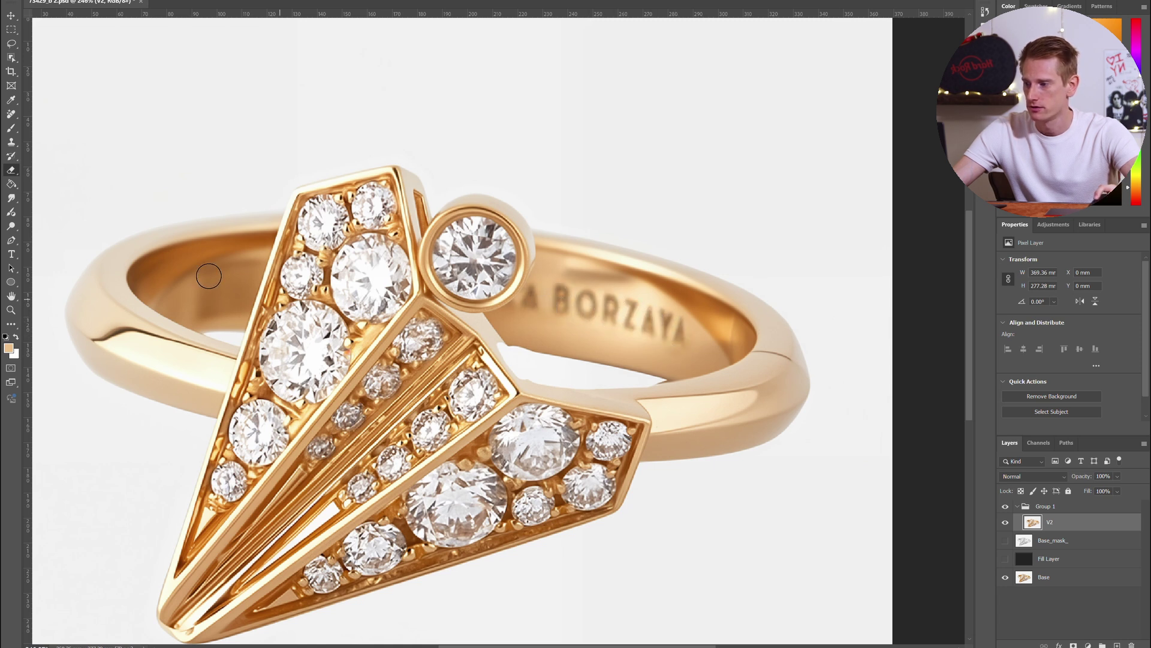
{"action": "mouse_move", "coordinate": [207, 285]}
{"action": "left_mouse_down"}
{"action": "mouse_move", "coordinate": [203, 311]}
{"action": "mouse_move", "coordinate": [234, 307]}
{"action": "mouse_move", "coordinate": [254, 264]}
{"action": "mouse_move", "coordinate": [211, 279]}
{"action": "mouse_move", "coordinate": [223, 300]}
{"action": "mouse_move", "coordinate": [214, 278]}
{"action": "left_mouse_up"}
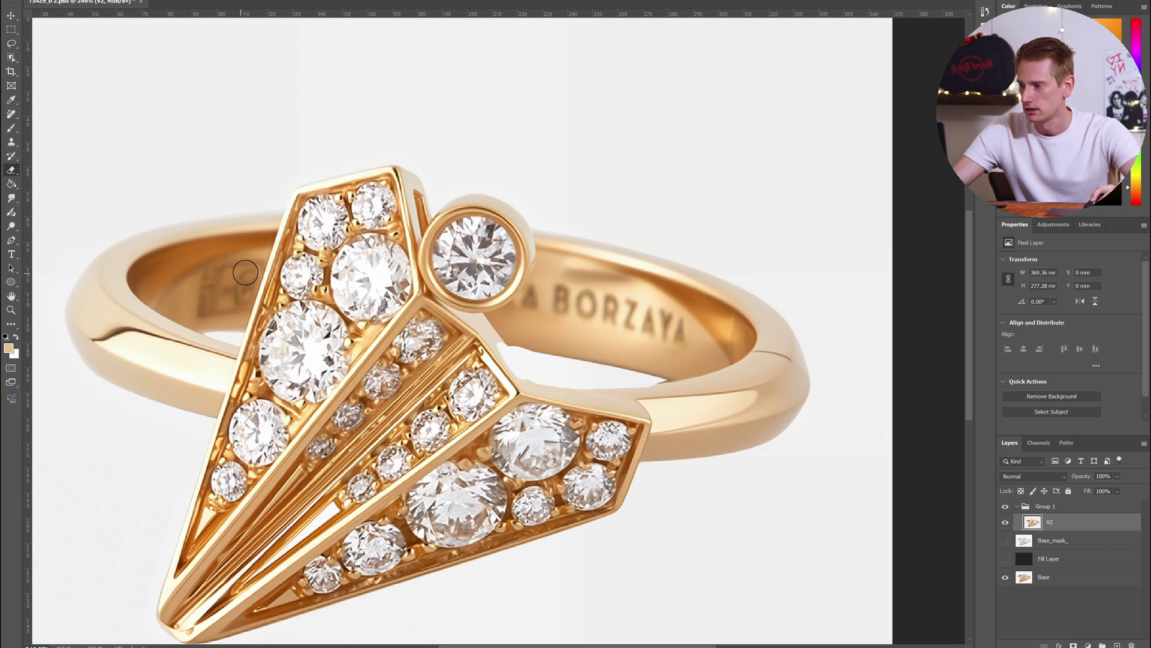
{"action": "scroll", "coordinate": [699, 318], "scroll_direction": "down", "scroll_amount": 2}
{"action": "scroll", "coordinate": [700, 319], "scroll_direction": "down", "scroll_amount": 2}
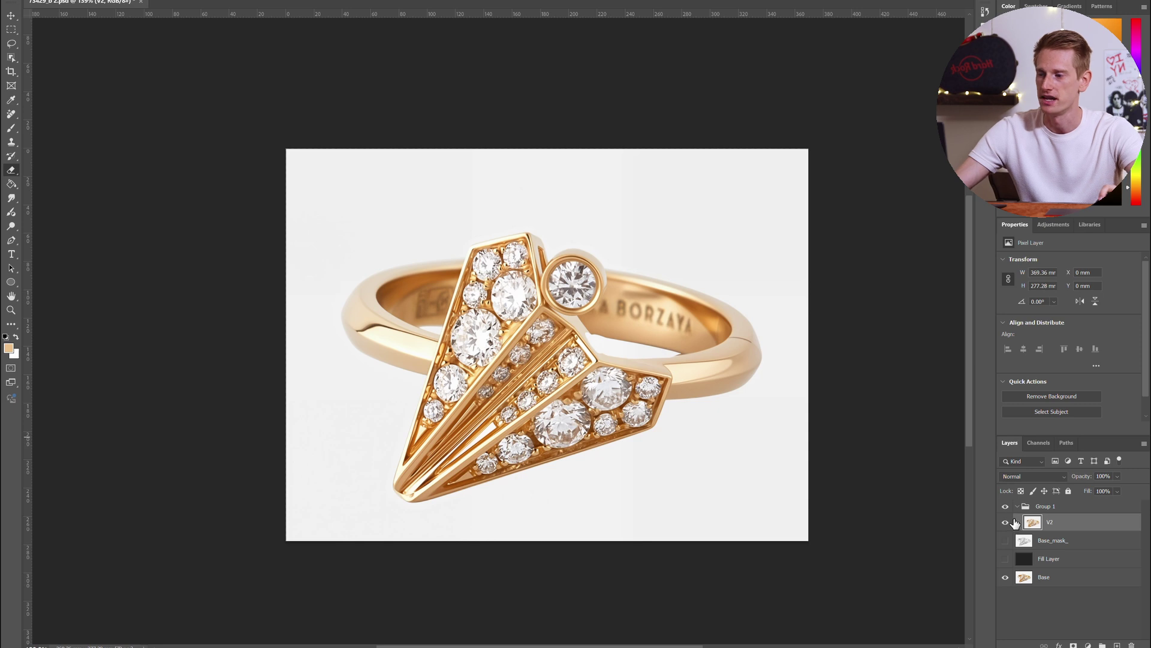
- Undo to restore V1 in Group 1, then erase V2 over the engraving's letter A
{"action": "key", "text": "ctrl+z"}
{"action": "key", "text": "ctrl+z"}
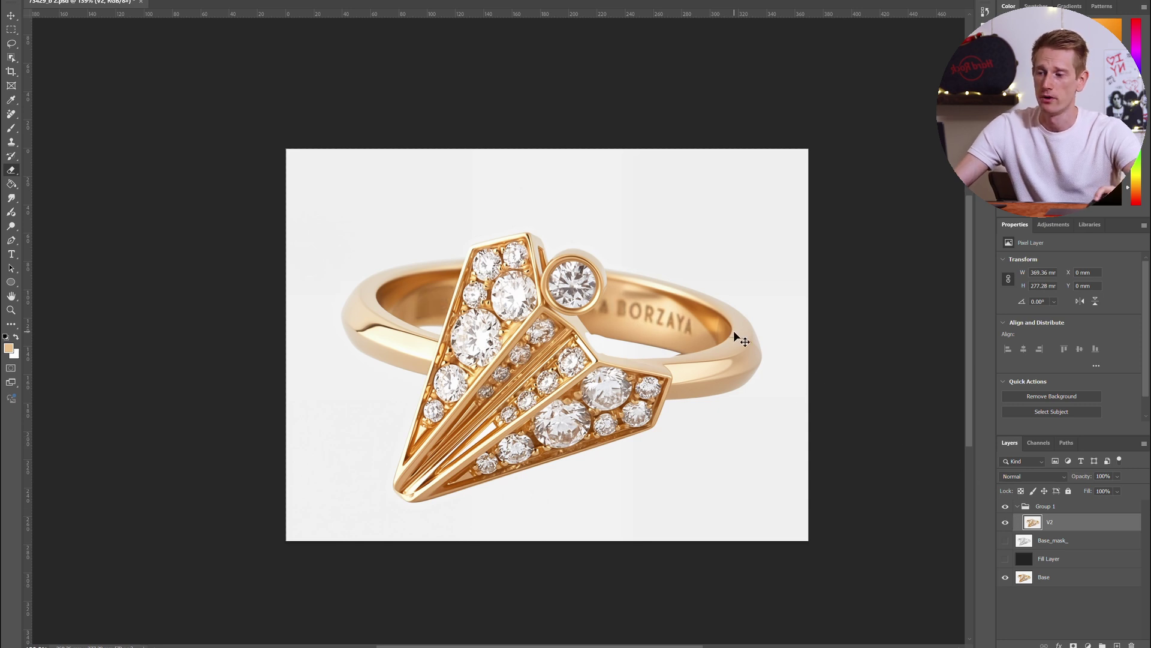
{"action": "key", "text": "ctrl+z"}
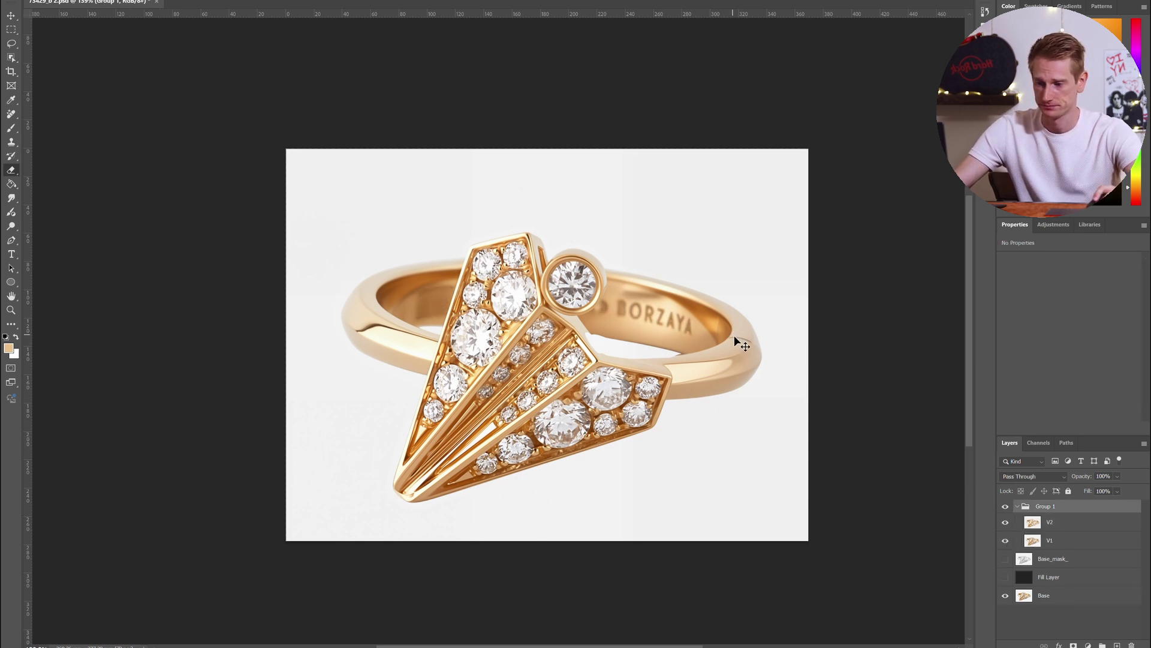
{"action": "left_click", "coordinate": [1053, 524]}
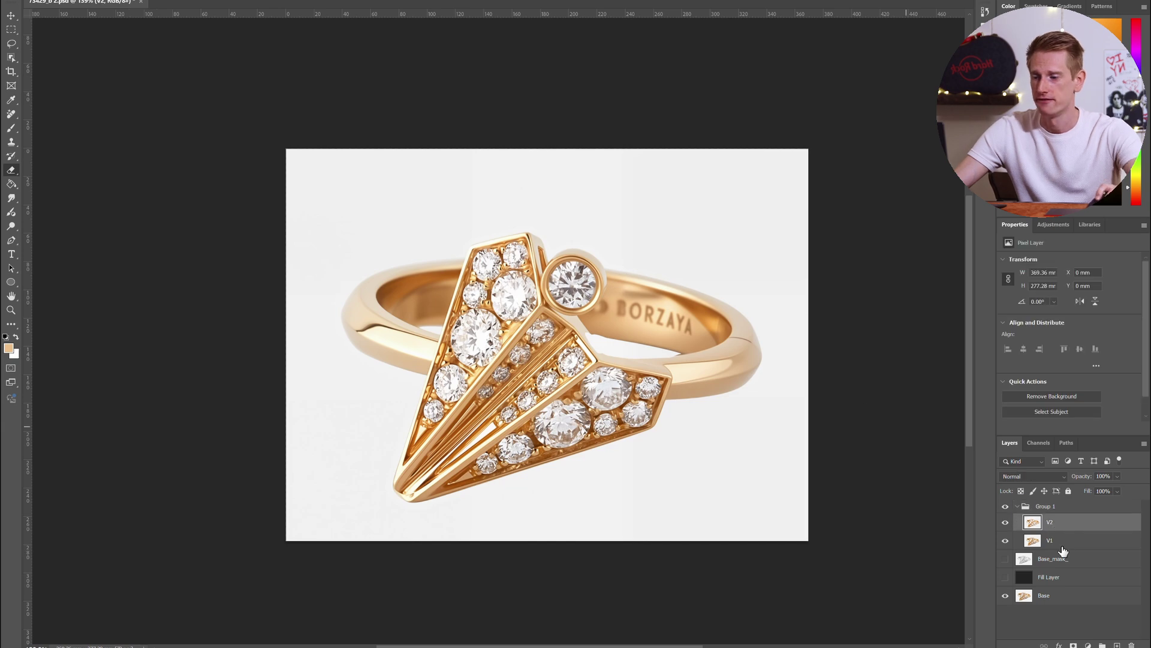
{"action": "scroll", "coordinate": [694, 280], "scroll_direction": "up", "scroll_amount": 5}
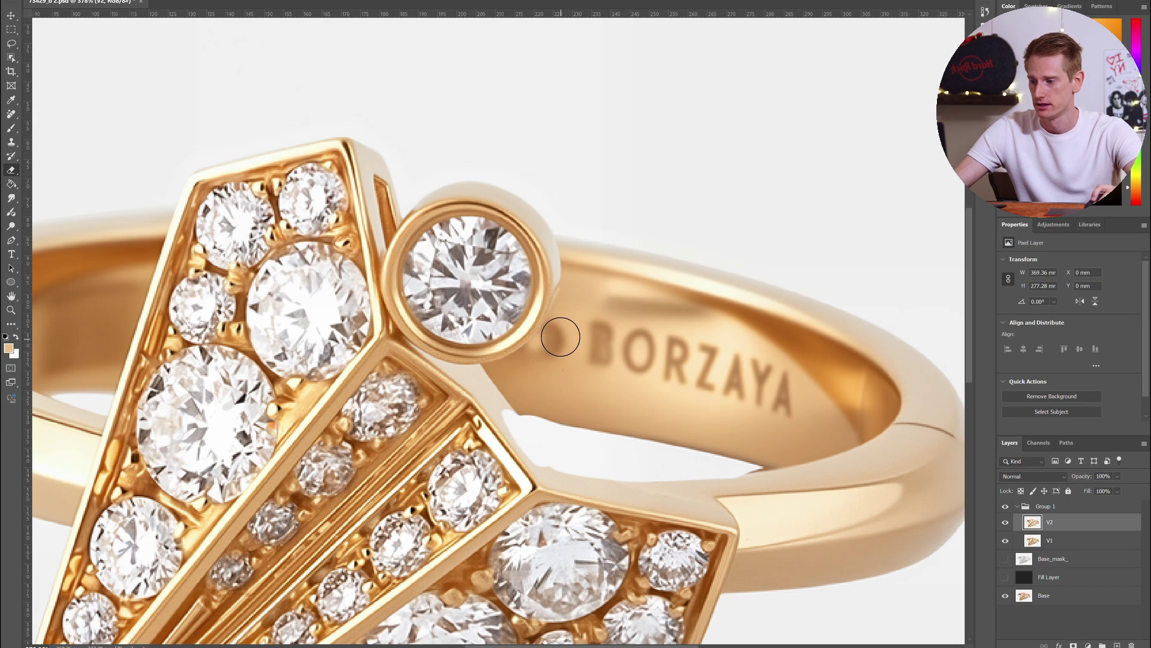
{"action": "mouse_move", "coordinate": [546, 349]}
{"action": "left_mouse_down"}
{"action": "mouse_move", "coordinate": [596, 338]}
{"action": "mouse_move", "coordinate": [609, 355]}
{"action": "mouse_move", "coordinate": [649, 352]}
{"action": "mouse_move", "coordinate": [684, 375]}
{"action": "mouse_move", "coordinate": [711, 363]}
{"action": "mouse_move", "coordinate": [759, 381]}
{"action": "mouse_move", "coordinate": [745, 376]}
{"action": "mouse_move", "coordinate": [751, 389]}
{"action": "mouse_move", "coordinate": [780, 389]}
{"action": "mouse_move", "coordinate": [785, 407]}
{"action": "mouse_move", "coordinate": [757, 398]}
{"action": "mouse_move", "coordinate": [783, 390]}
{"action": "left_mouse_up"}
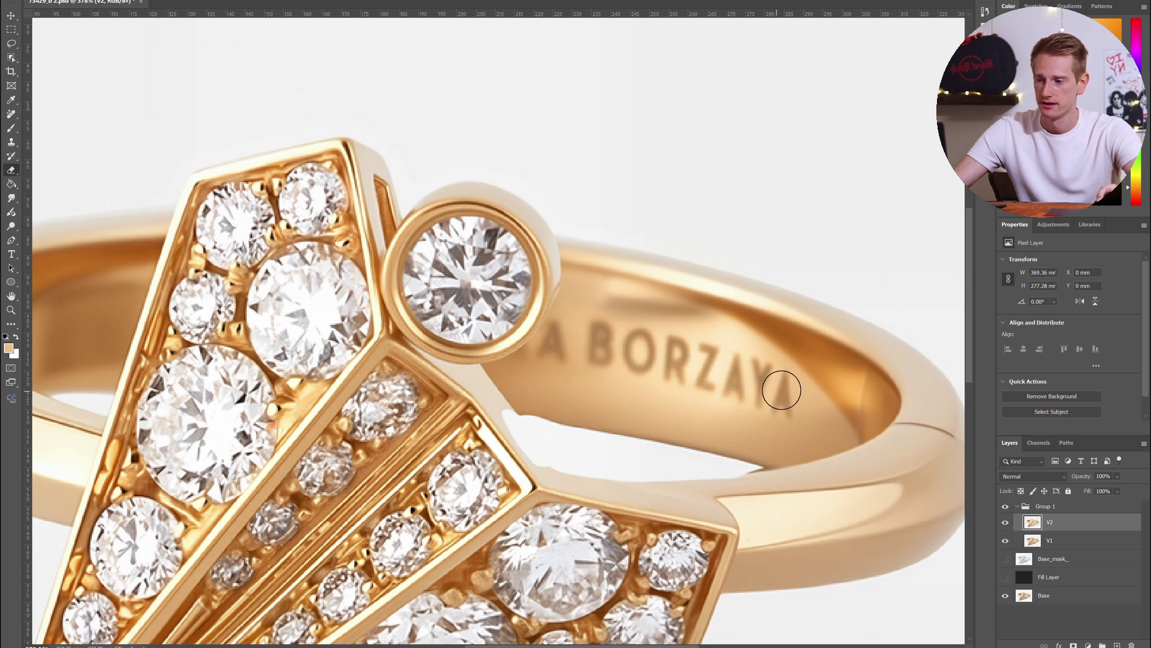
- Compare with V1 hidden and shown, then erase V1 over the inner band engraving too
{"action": "left_click", "coordinate": [1008, 542]}
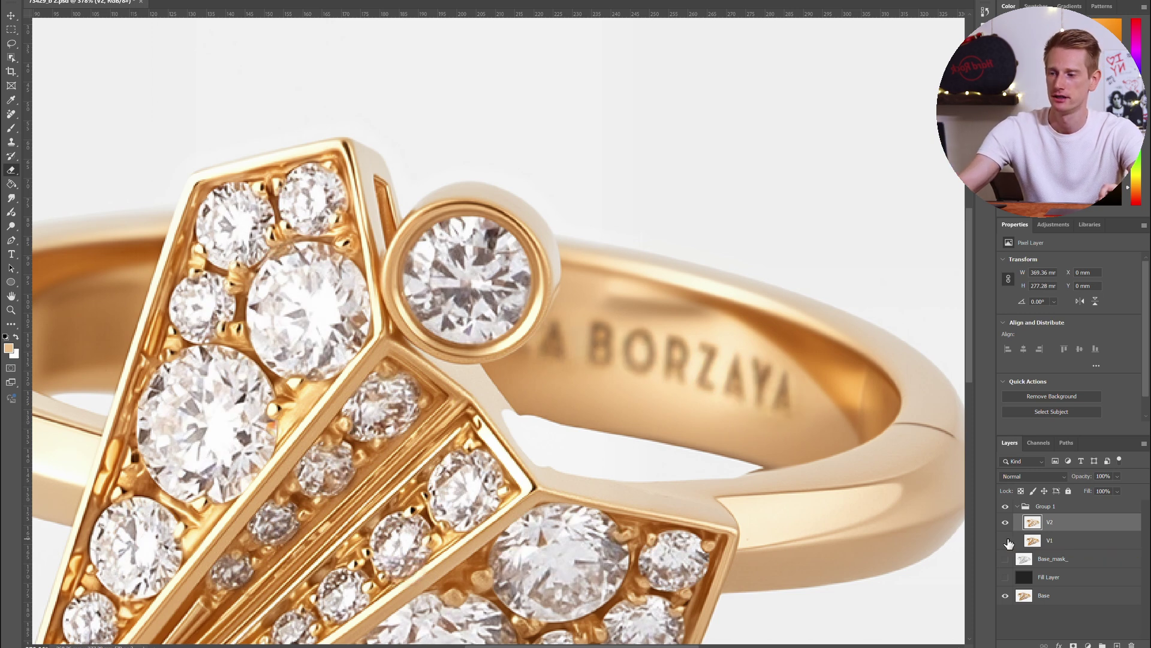
{"action": "left_click", "coordinate": [1008, 542]}
{"action": "left_click", "coordinate": [1006, 540]}
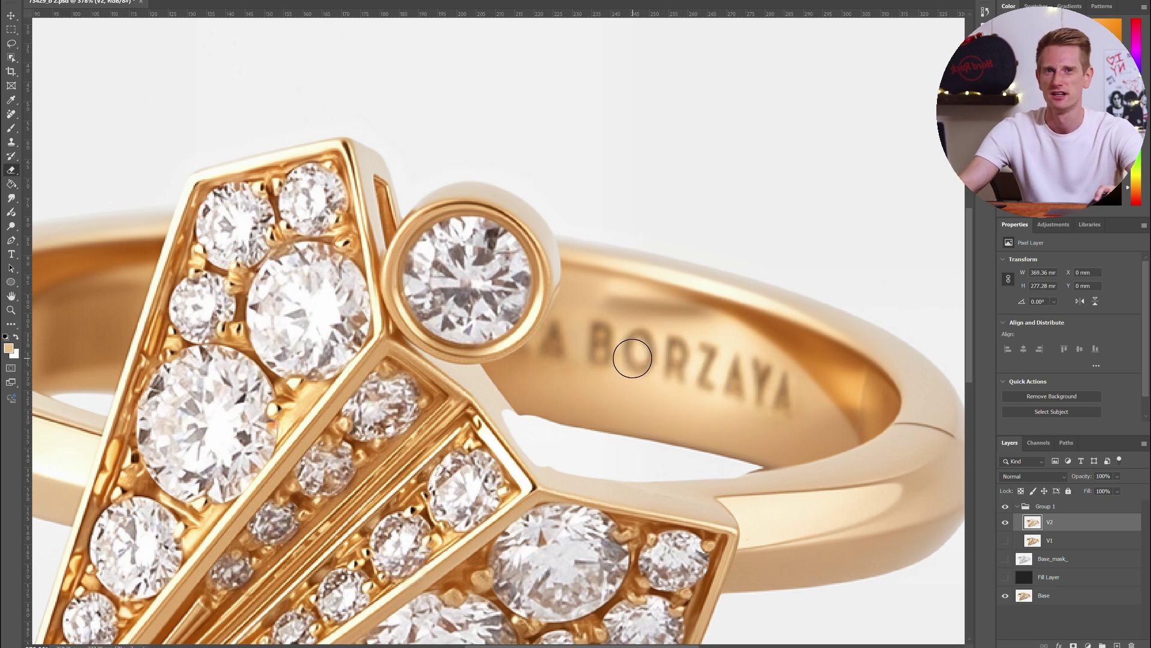
{"action": "left_click", "coordinate": [1005, 541]}
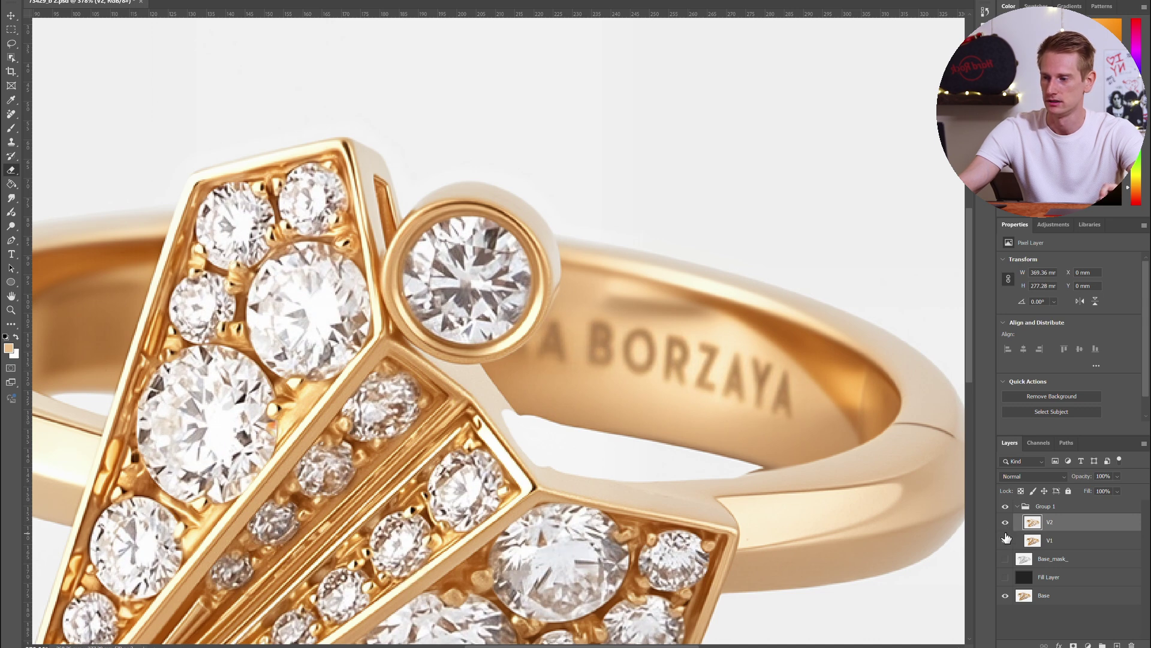
{"action": "scroll", "coordinate": [597, 355], "scroll_direction": "left", "scroll_amount": 3}
{"action": "scroll", "coordinate": [597, 355], "scroll_direction": "left", "scroll_amount": 5}
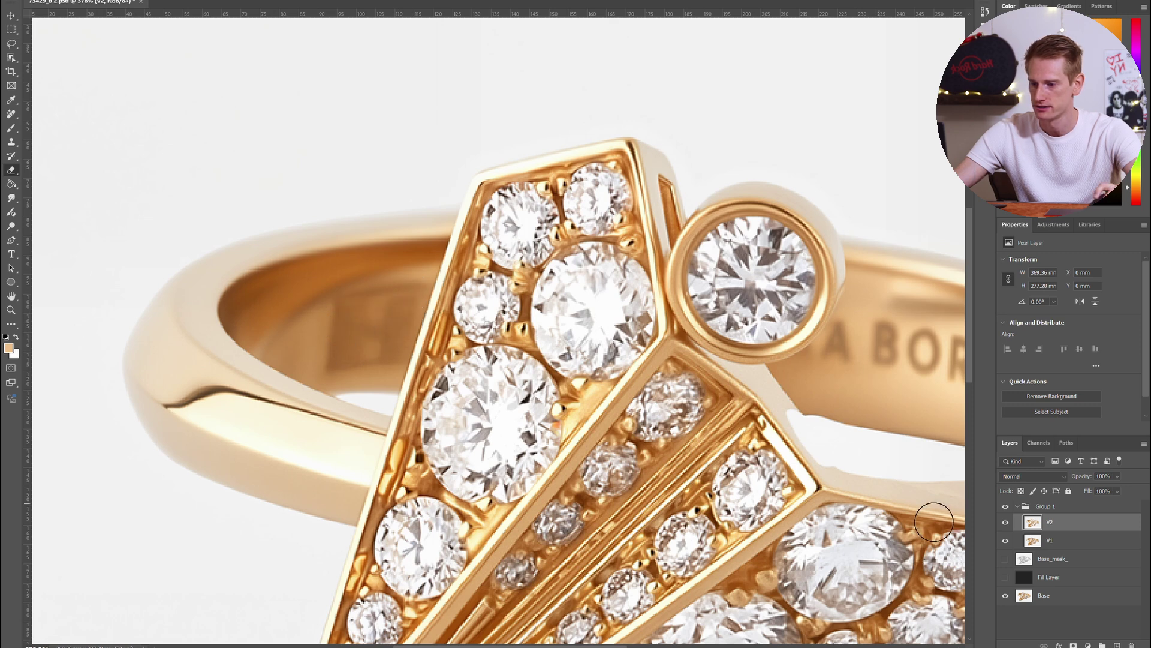
{"action": "left_click", "coordinate": [1041, 541]}
{"action": "mouse_move", "coordinate": [372, 306]}
{"action": "left_mouse_down"}
{"action": "mouse_move", "coordinate": [345, 322]}
{"action": "mouse_move", "coordinate": [346, 357]}
{"action": "mouse_move", "coordinate": [384, 351]}
{"action": "mouse_move", "coordinate": [411, 290]}
{"action": "mouse_move", "coordinate": [391, 347]}
{"action": "mouse_move", "coordinate": [338, 363]}
{"action": "mouse_move", "coordinate": [335, 331]}
{"action": "mouse_move", "coordinate": [389, 301]}
{"action": "left_mouse_up"}
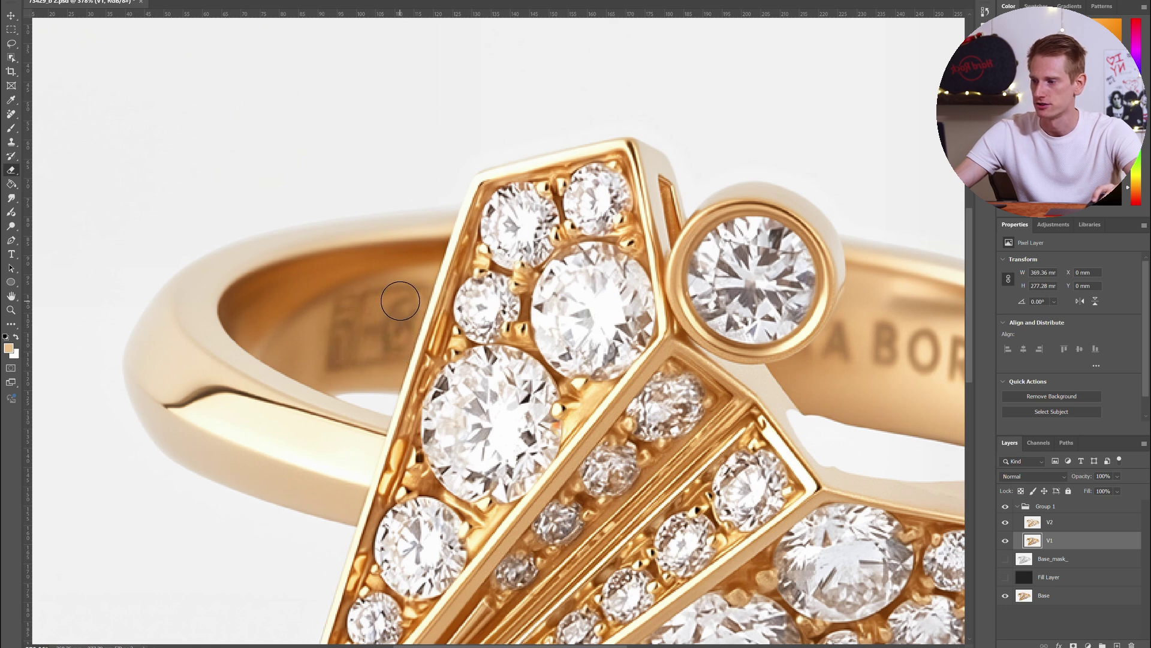
{"action": "key", "text": "ctrl+minus"}
{"action": "key", "text": "ctrl+minus"}
{"action": "key", "text": "ctrl+minus"}
{"action": "scroll", "coordinate": [454, 352], "scroll_direction": "right", "scroll_amount": 4}
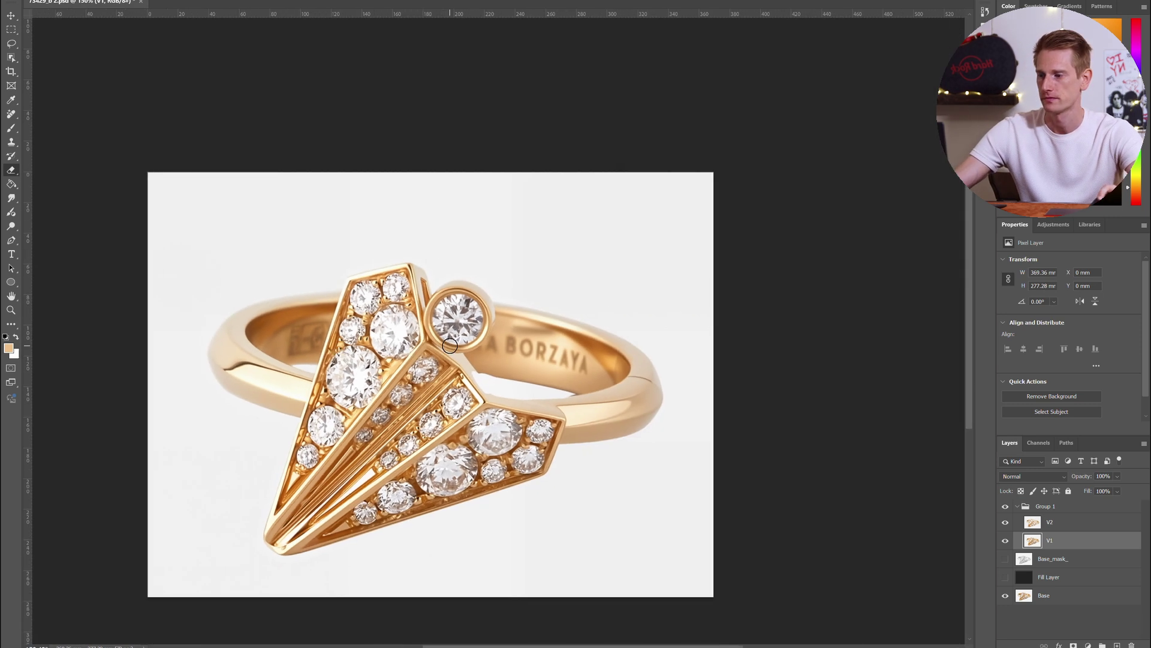
{"action": "scroll", "coordinate": [528, 327], "scroll_direction": "up", "scroll_amount": 3}
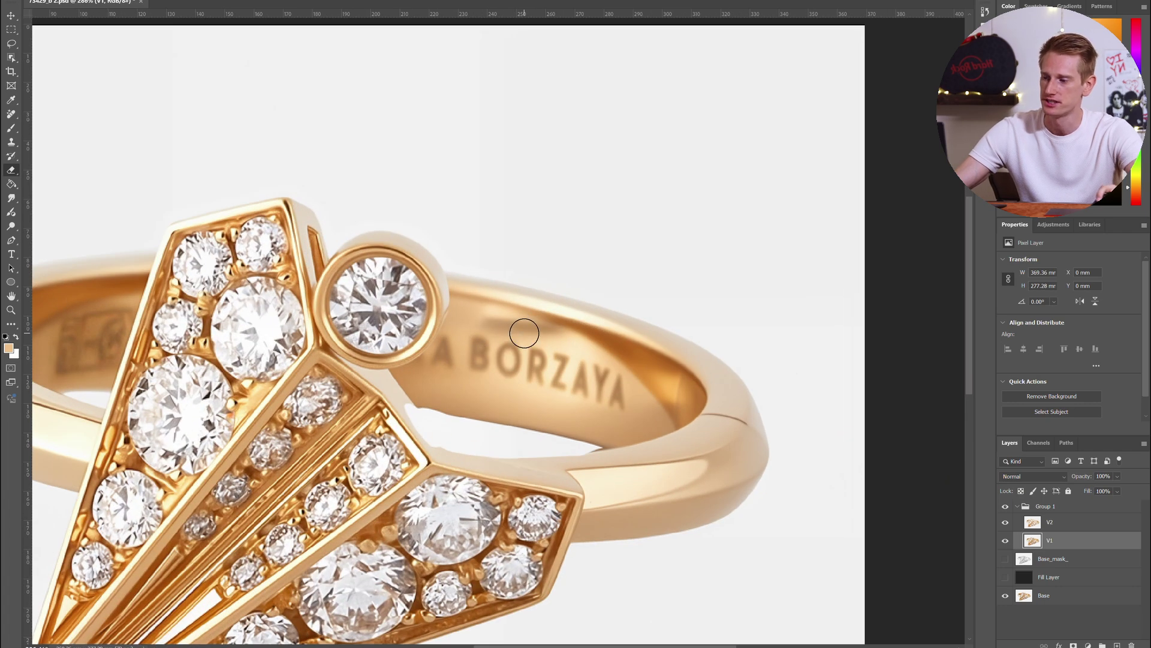
{"action": "scroll", "coordinate": [680, 403], "scroll_direction": "up", "scroll_amount": 5}
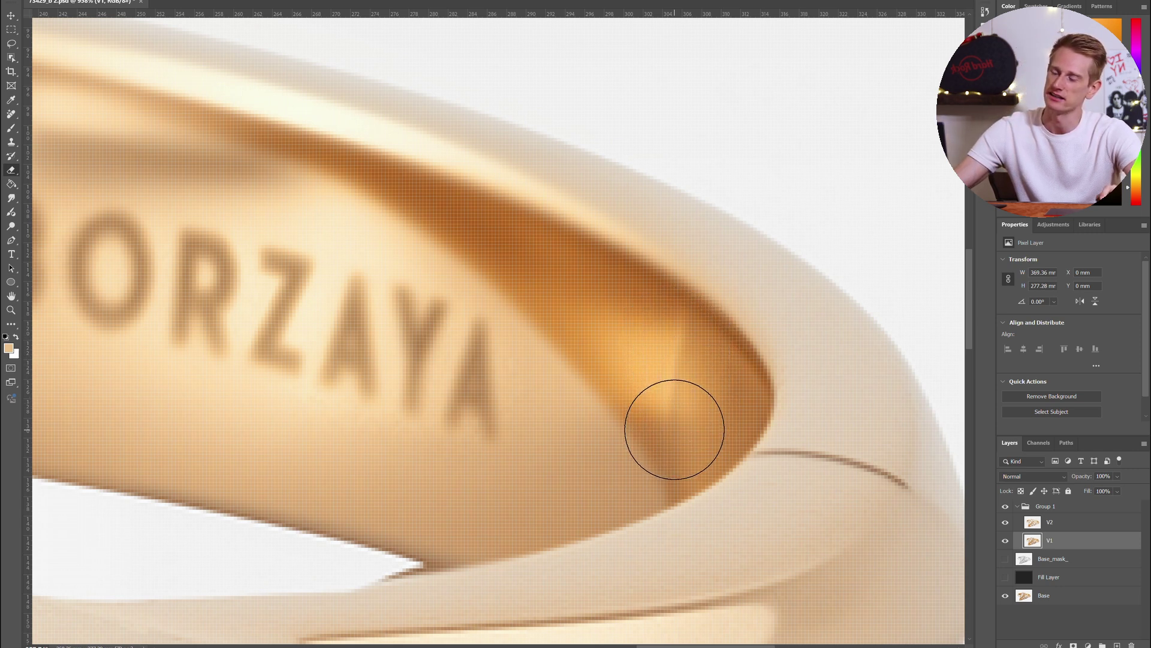
- Spot-heal the inner band's bright streak on V1 and V2, plus two leftover spots on V2
{"action": "left_click", "coordinate": [10, 115]}
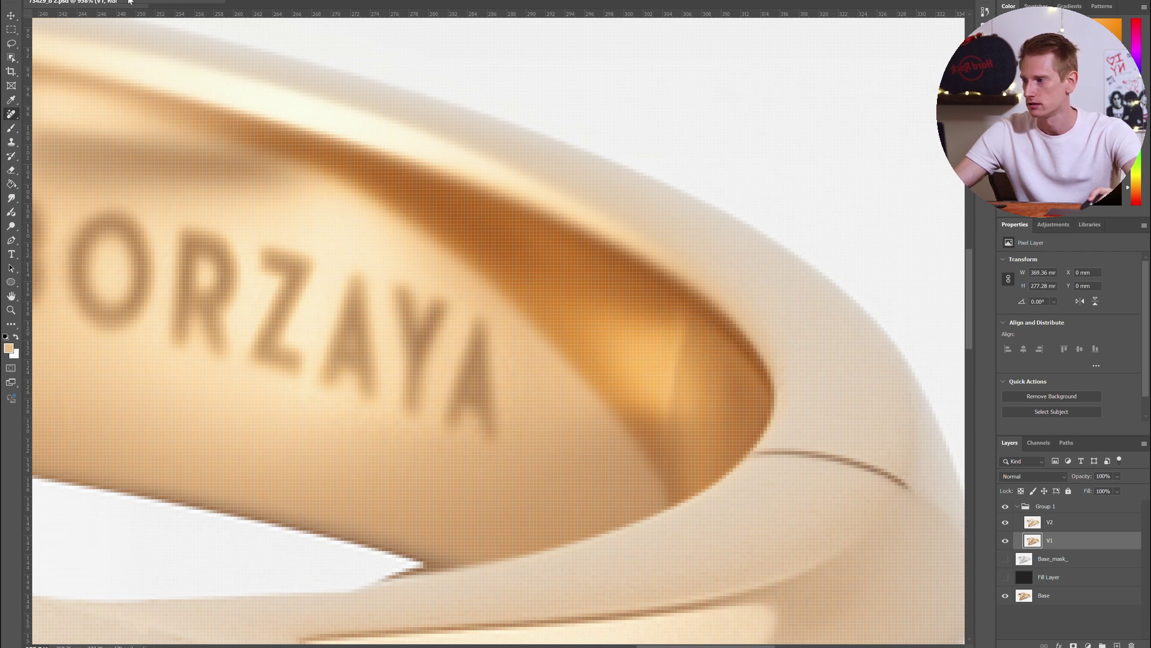
{"action": "left_click_drag", "start_coordinate": [683, 321], "coordinate": [672, 448]}
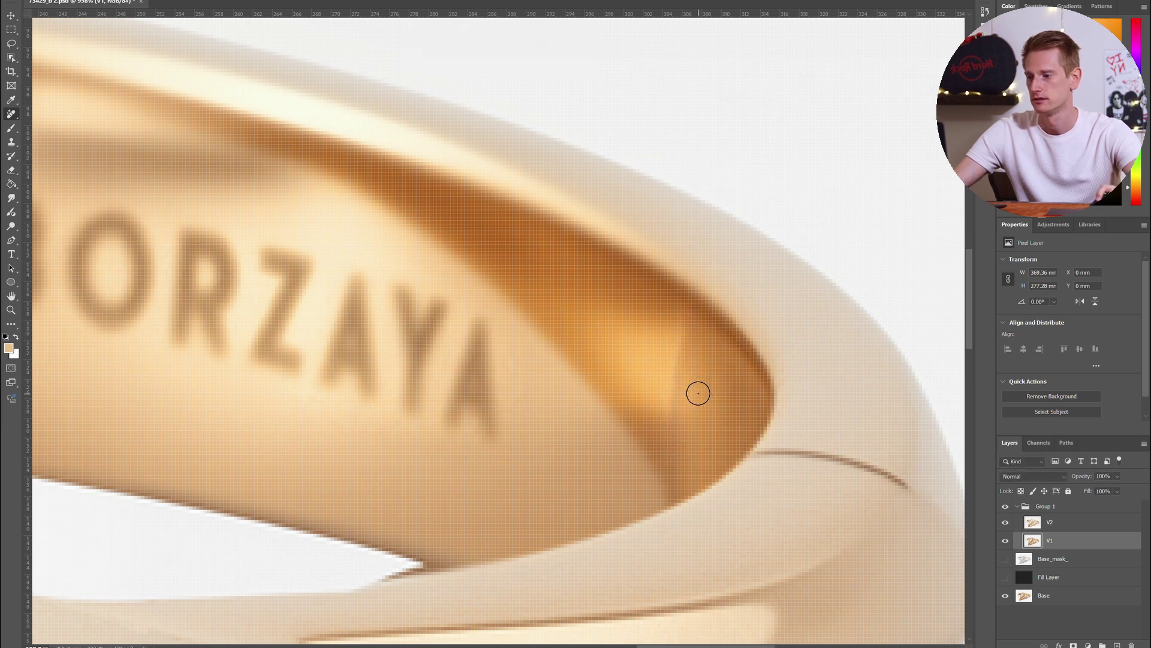
{"action": "left_click", "coordinate": [1081, 525]}
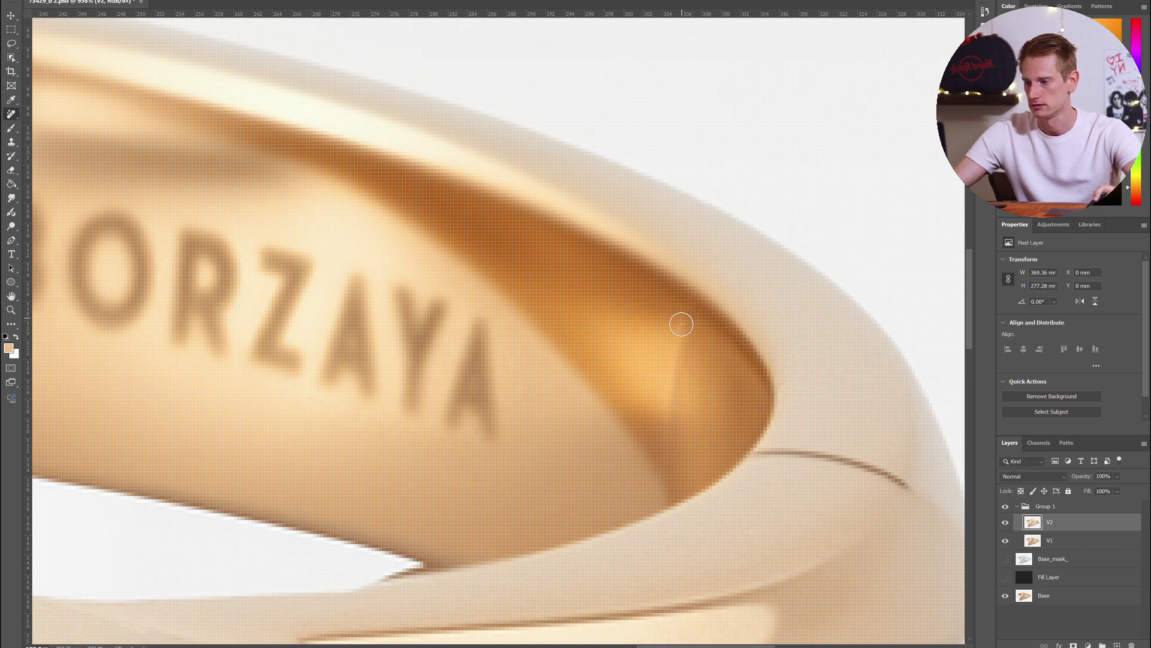
{"action": "left_click_drag", "start_coordinate": [681, 324], "coordinate": [671, 448]}
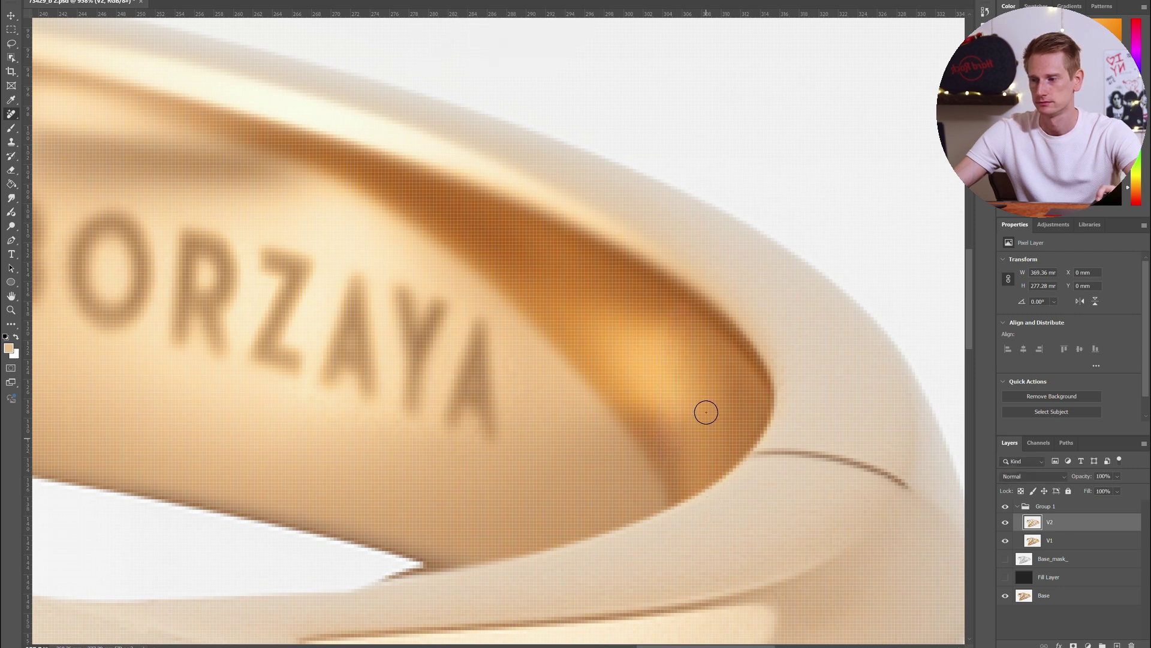
{"action": "left_click", "coordinate": [661, 323]}
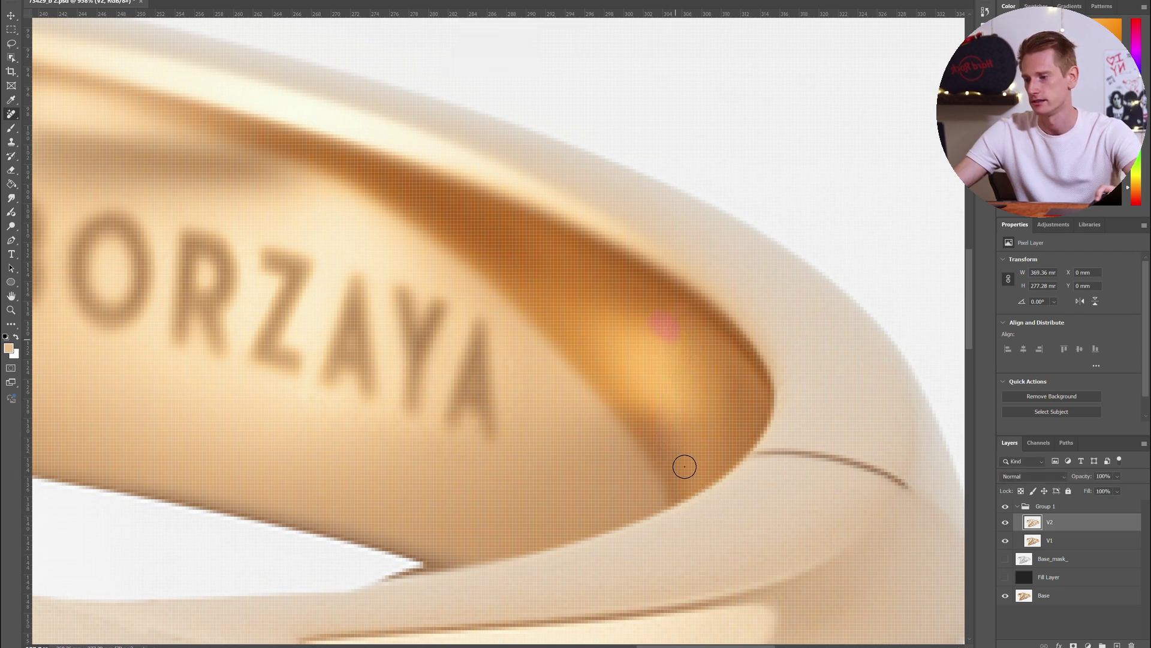
{"action": "left_click", "coordinate": [668, 426]}
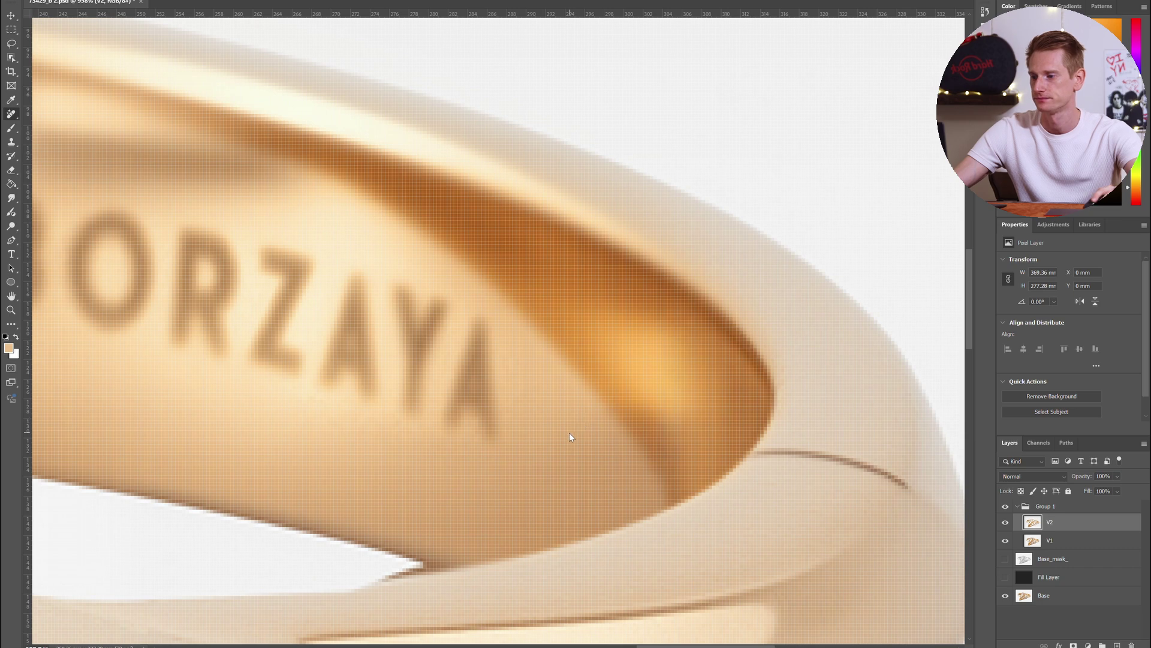
{"action": "scroll", "coordinate": [558, 442], "scroll_direction": "down", "scroll_amount": 8}
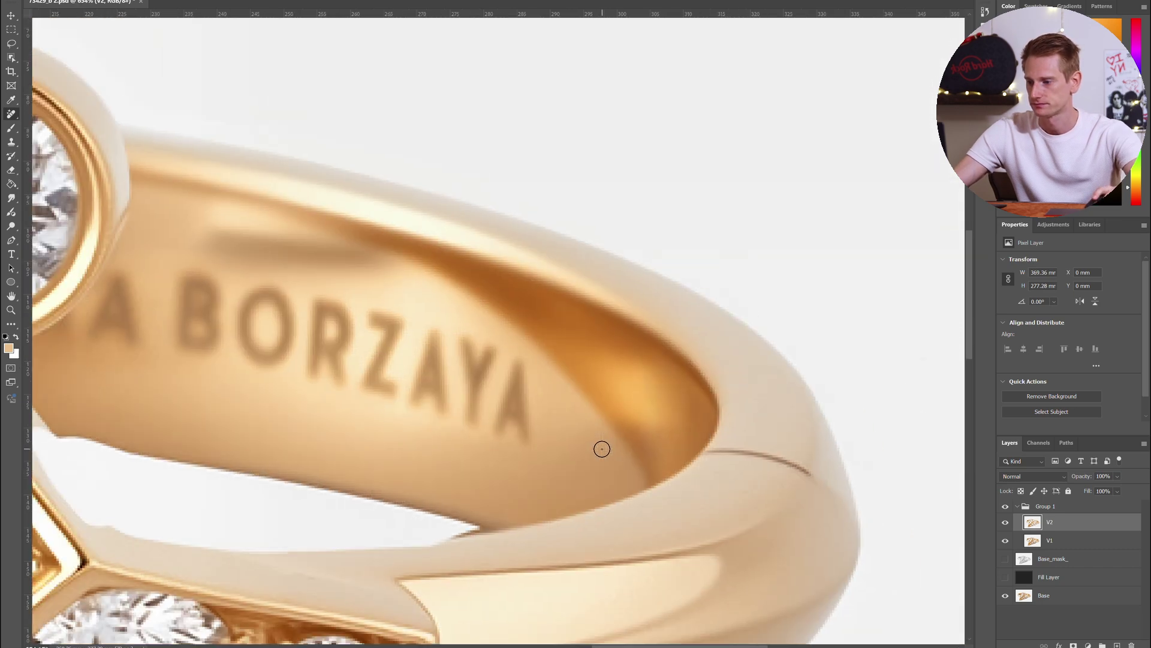
{"action": "scroll", "coordinate": [582, 460], "scroll_direction": "down", "scroll_amount": 2}
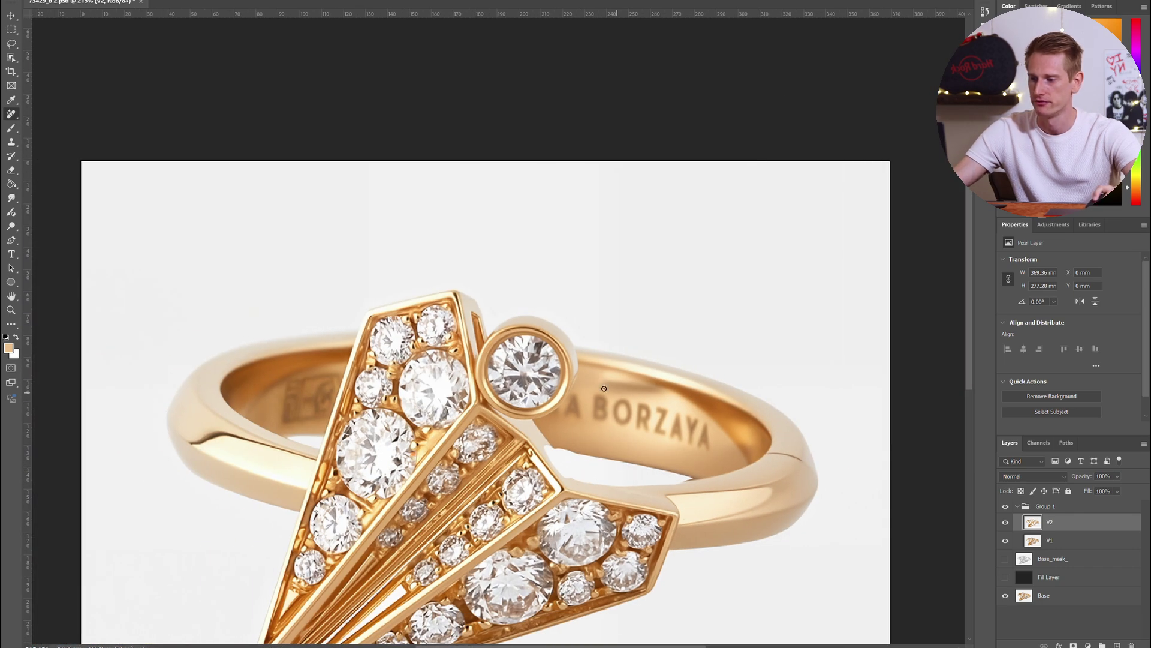
{"action": "scroll", "coordinate": [568, 481], "scroll_direction": "up", "scroll_amount": 3}
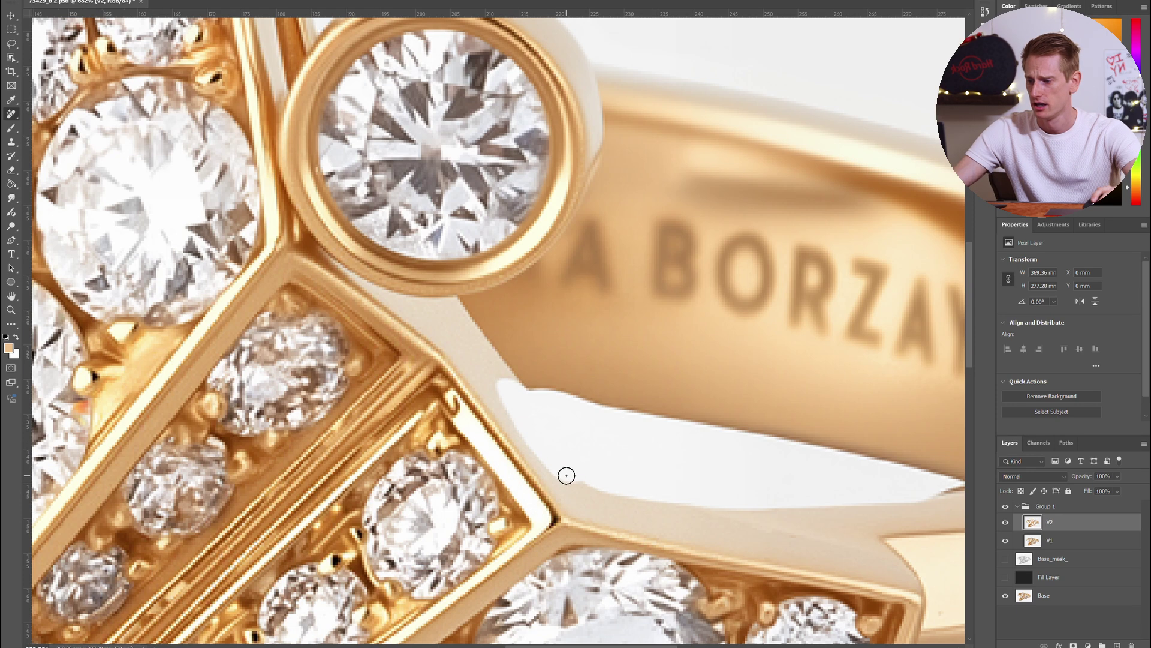